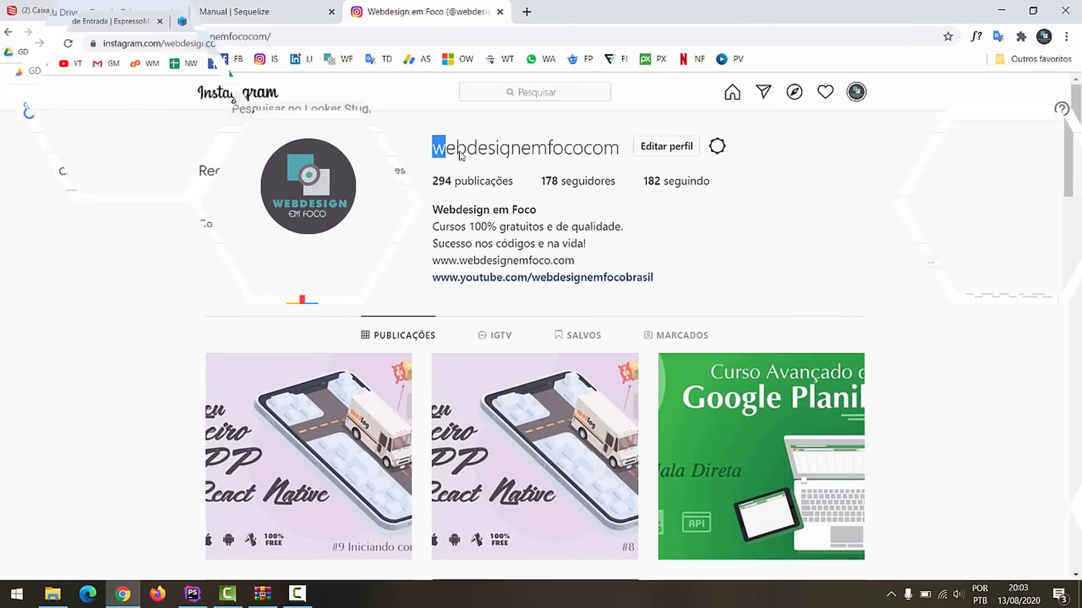
pyautogui.moveTo(432, 148); pyautogui.dragTo(619, 153)
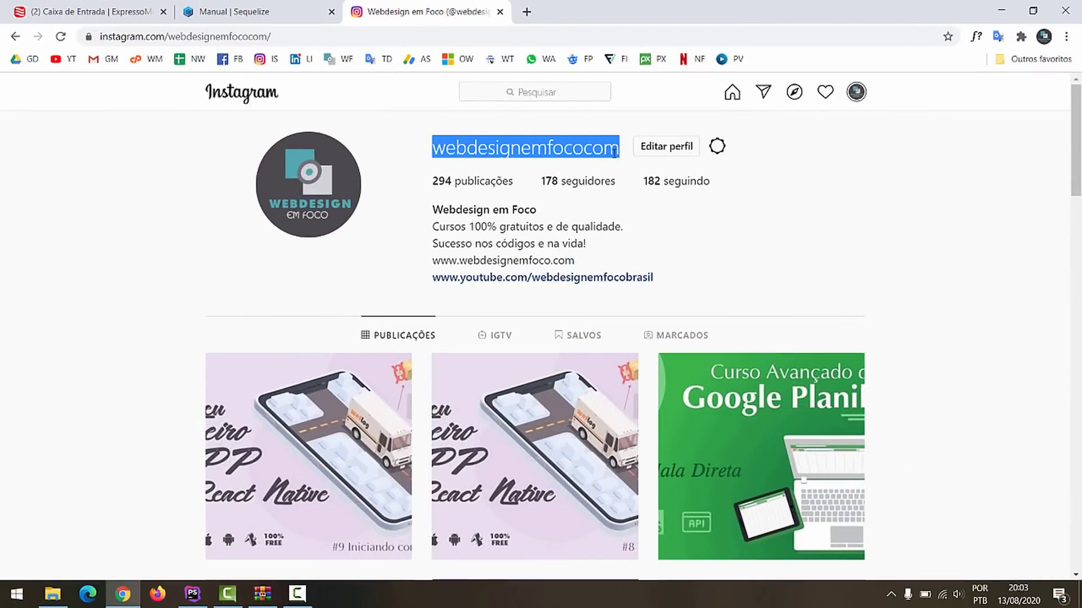
pyautogui.click(839, 268)
pyautogui.scroll(-10, 839, 268)
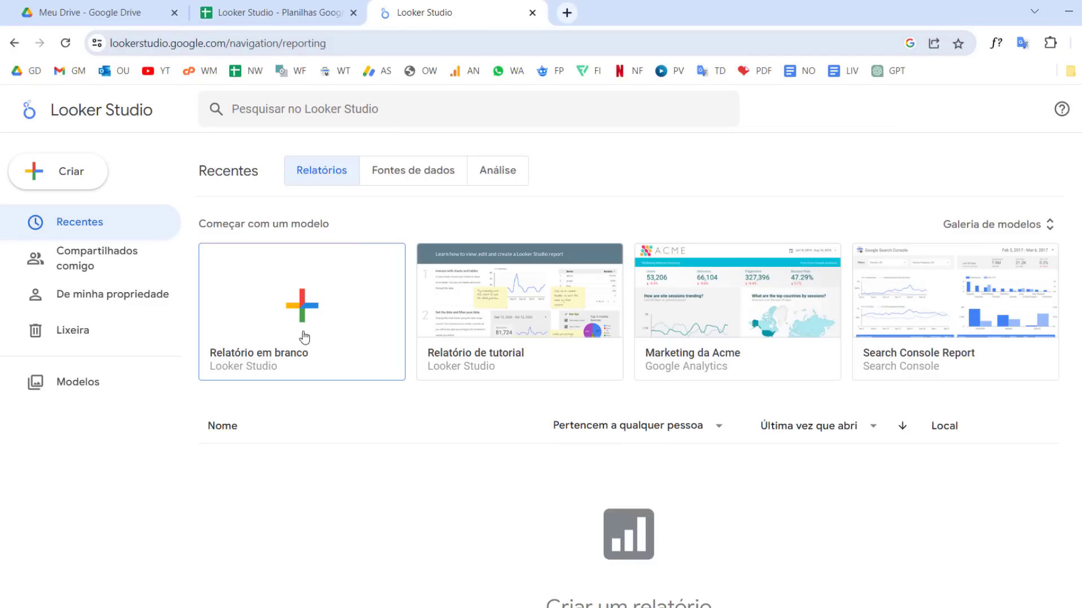
# Create a blank report and review the PRODUTO, VENDAS and CIDADE columns of the source spreadsheet.
pyautogui.click(300, 313)
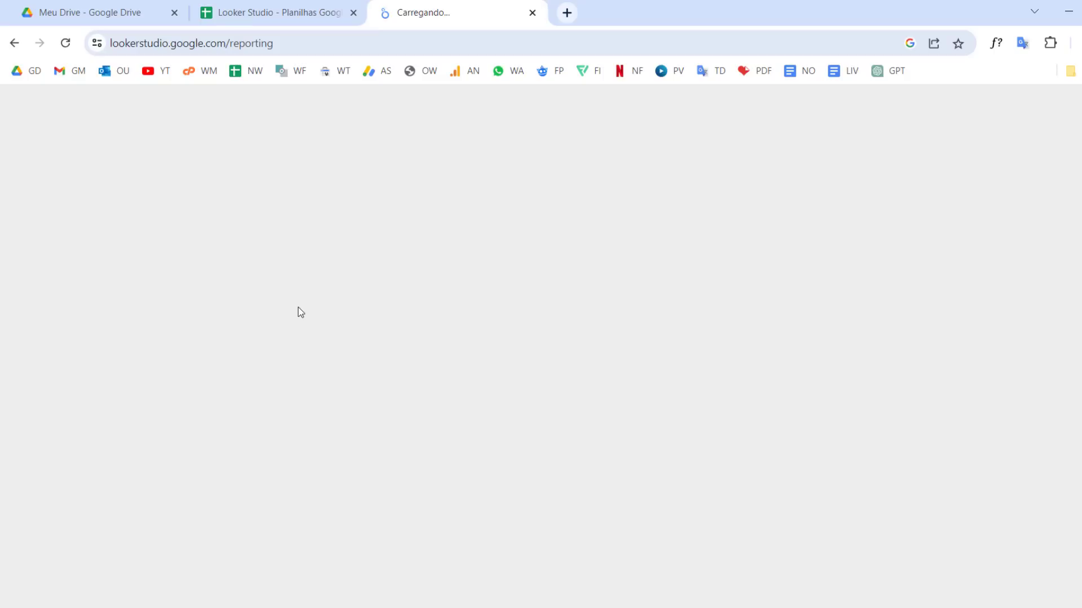
pyautogui.click(252, 6)
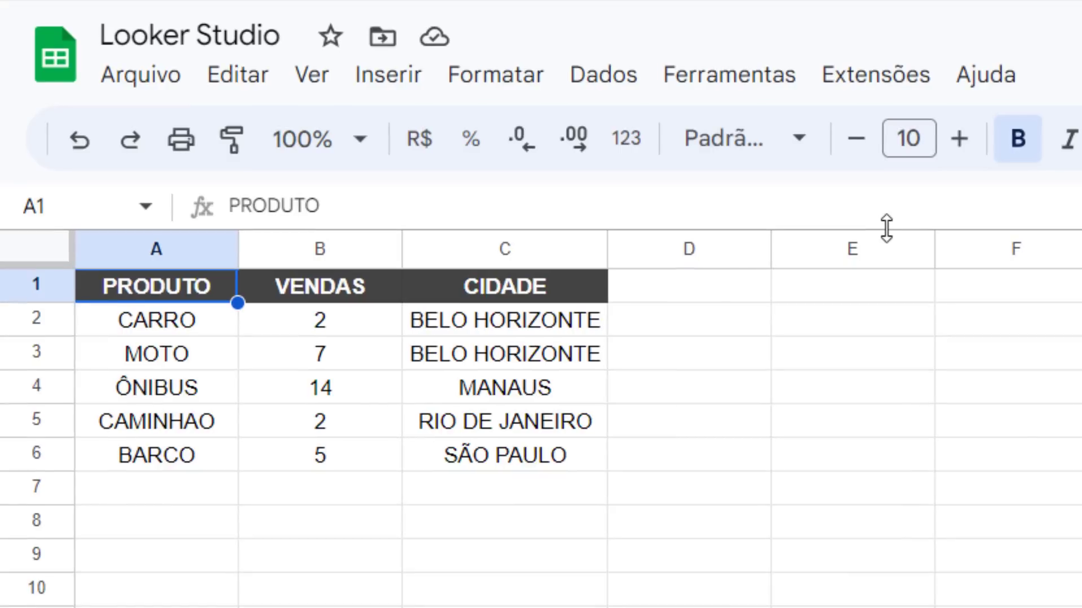
pyautogui.click(653, 591)
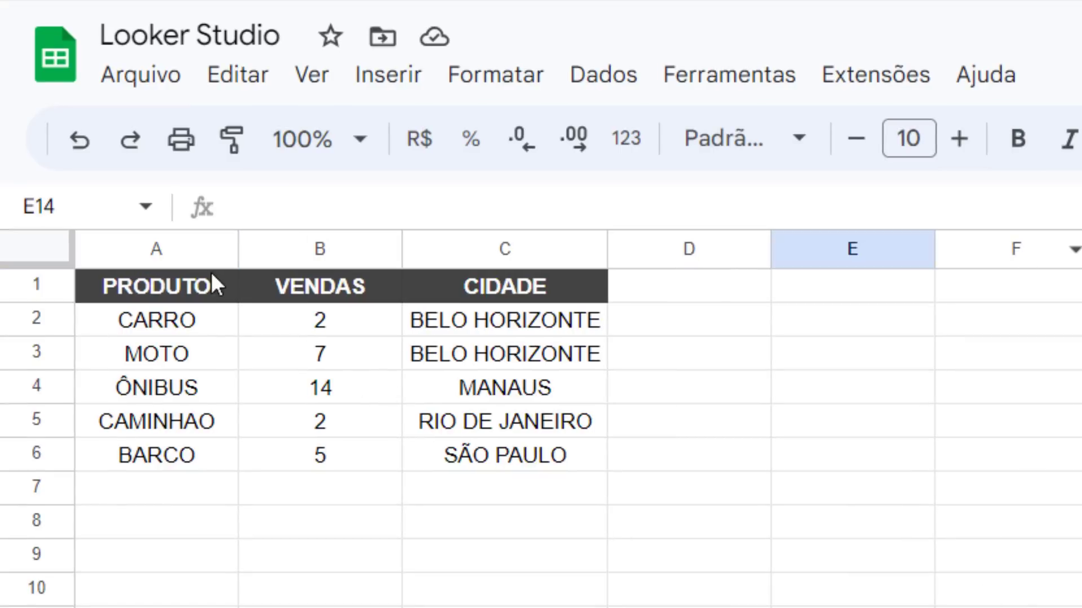
pyautogui.click(164, 246)
pyautogui.click(288, 246)
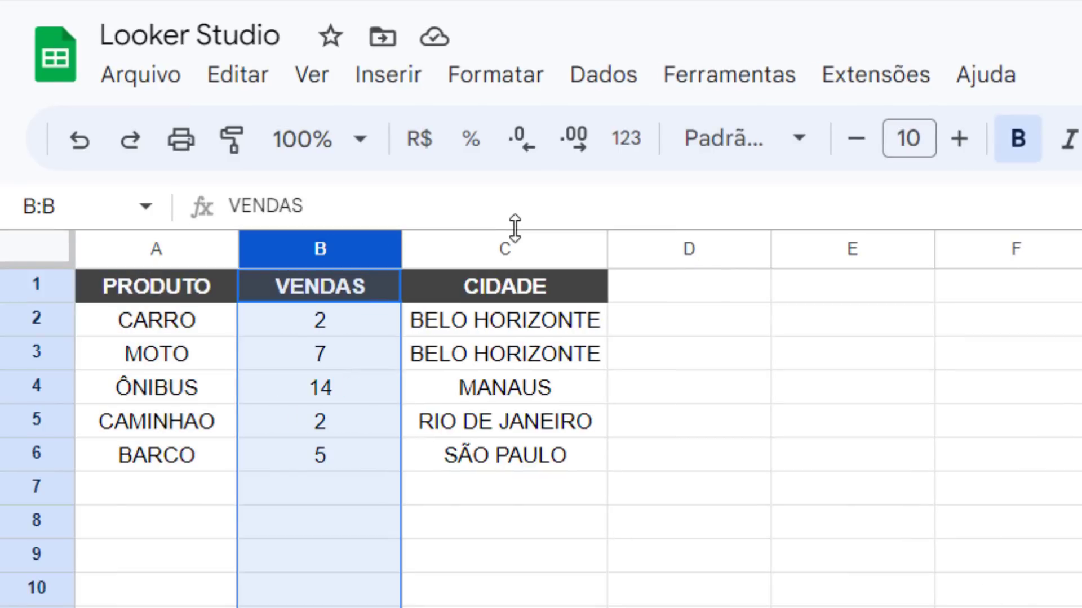
pyautogui.click(507, 249)
pyautogui.click(953, 396)
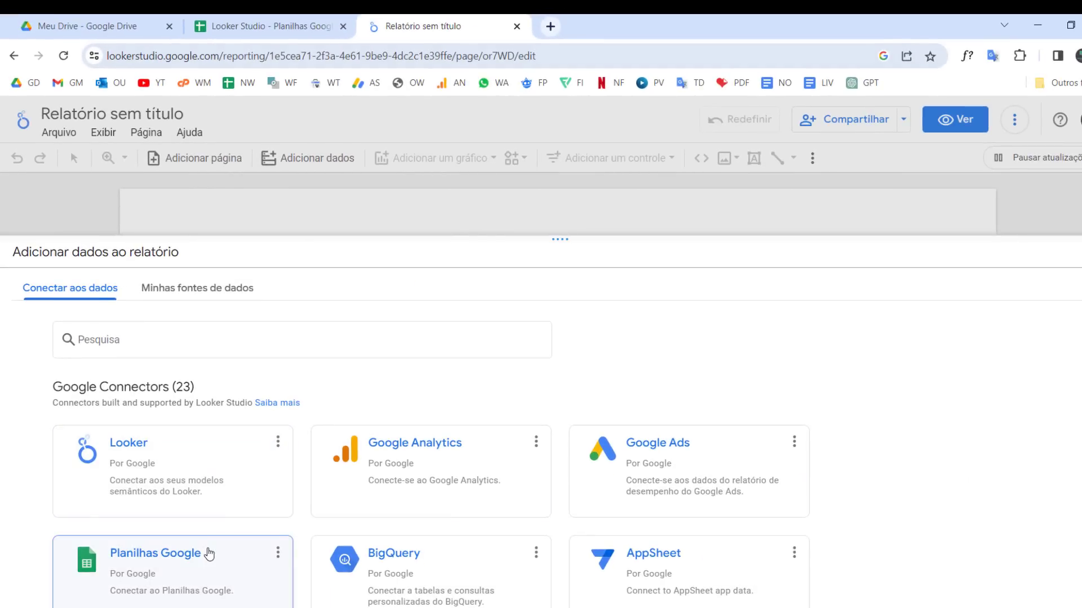
# Connect the report to the owned Google Sheets file "Looker Studio" and add its data.
pyautogui.click(208, 554)
pyautogui.click(110, 414)
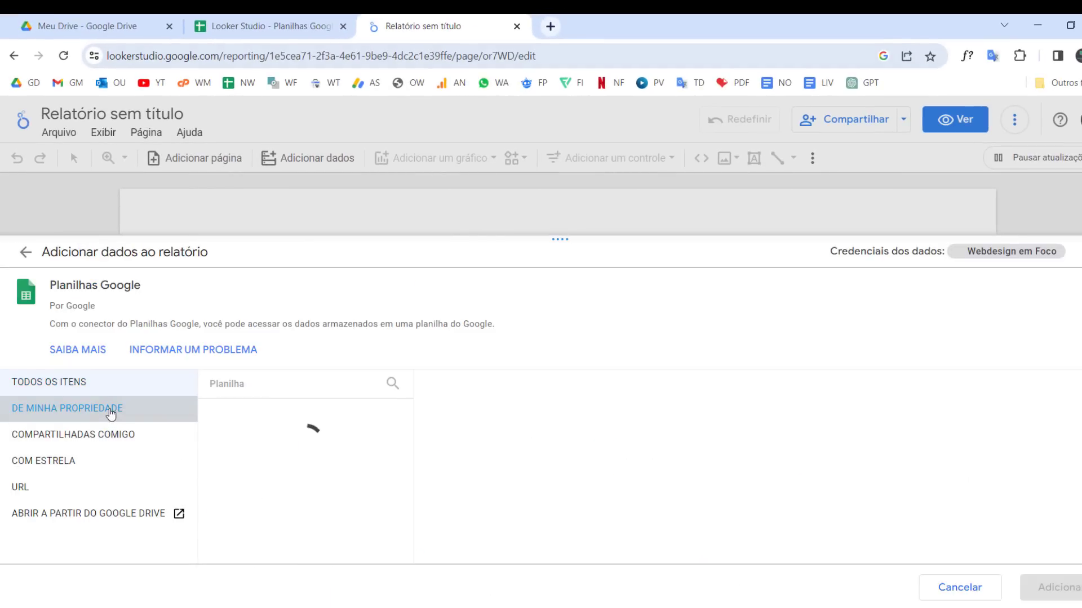
pyautogui.click(240, 412)
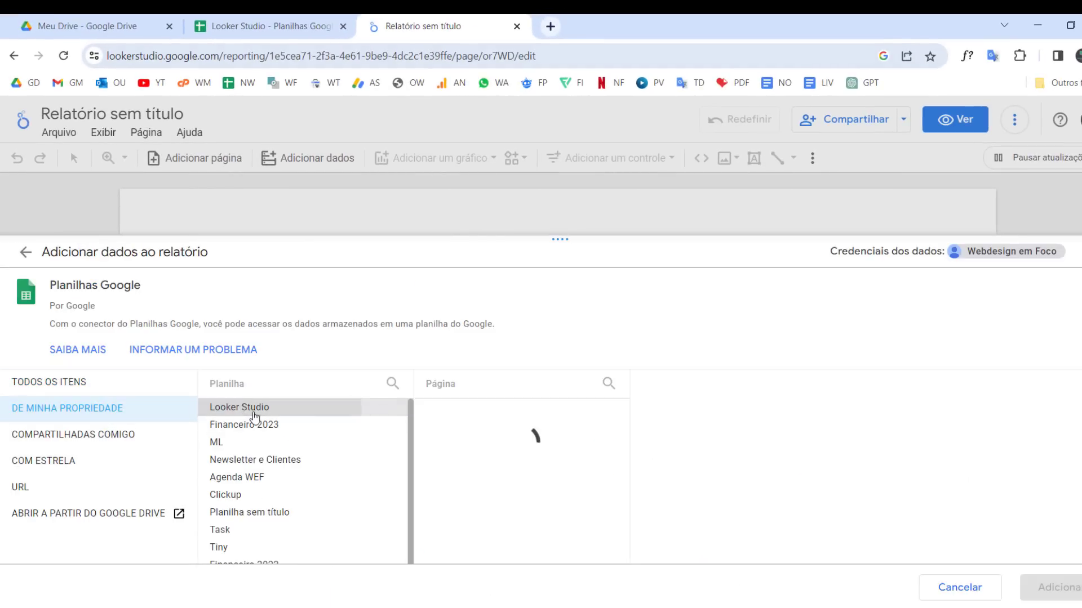
pyautogui.click(1047, 588)
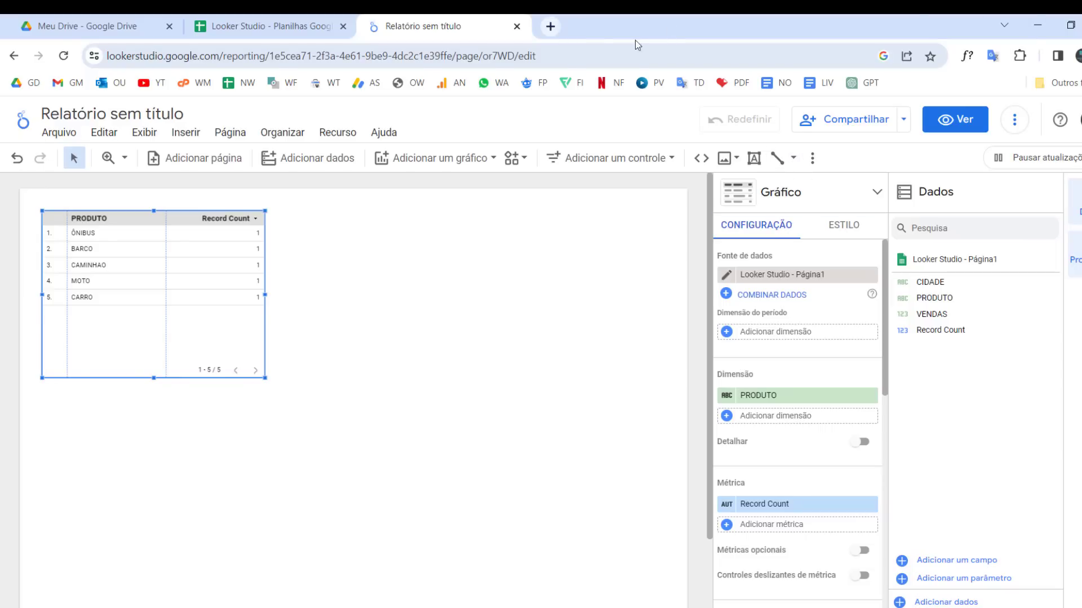
# Highlight the report's full web address to examine its structure.
pyautogui.moveTo(559, 49); pyautogui.dragTo(113, 56)
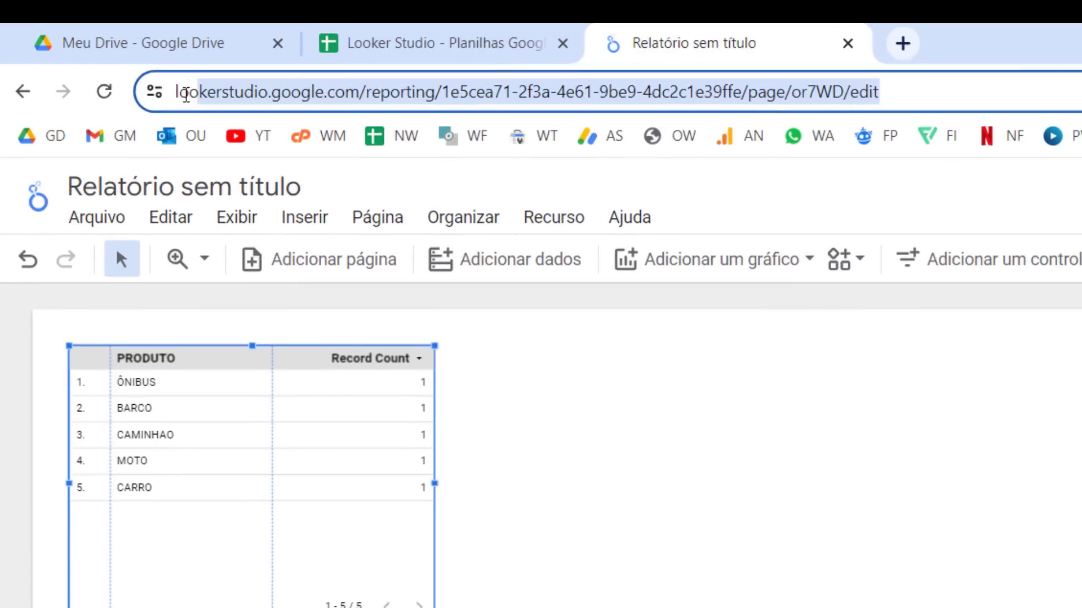
pyautogui.moveTo(186, 93); pyautogui.dragTo(172, 93)
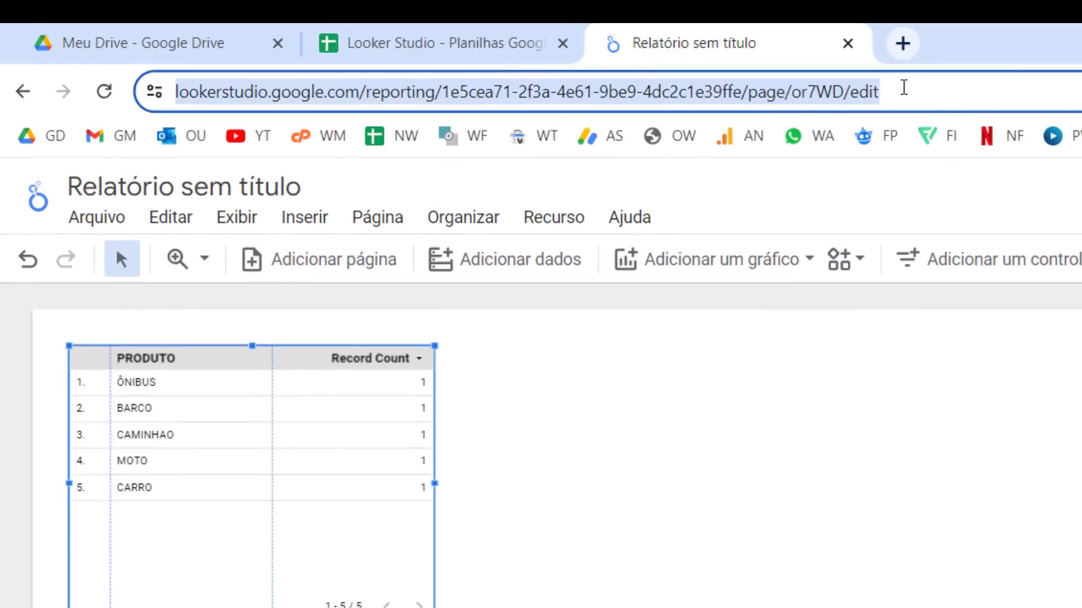
pyautogui.click(903, 90)
pyautogui.moveTo(990, 107); pyautogui.dragTo(87, 61)
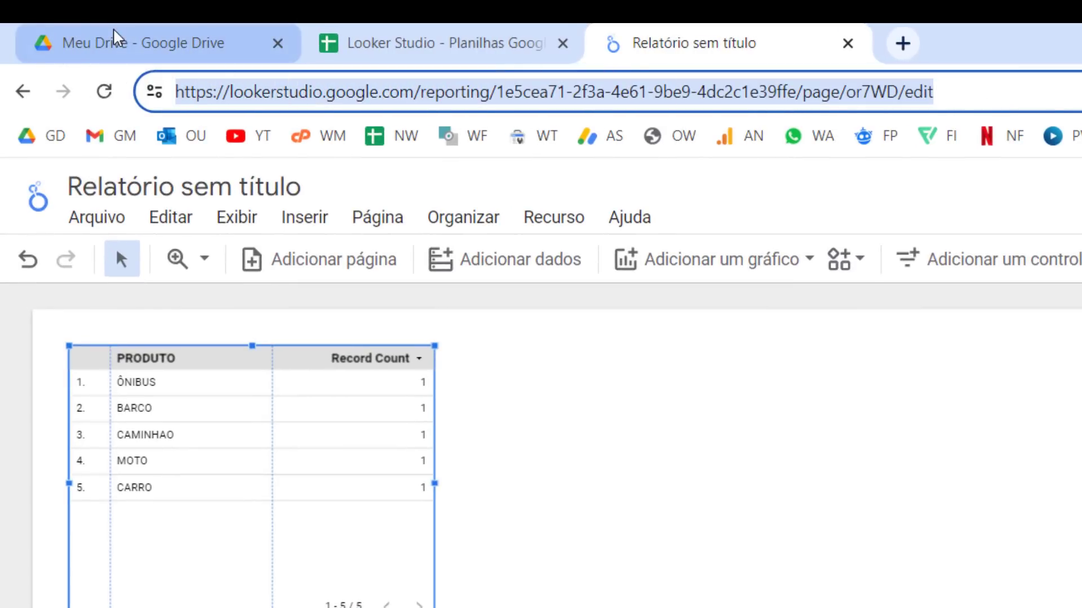
pyautogui.moveTo(114, 31)
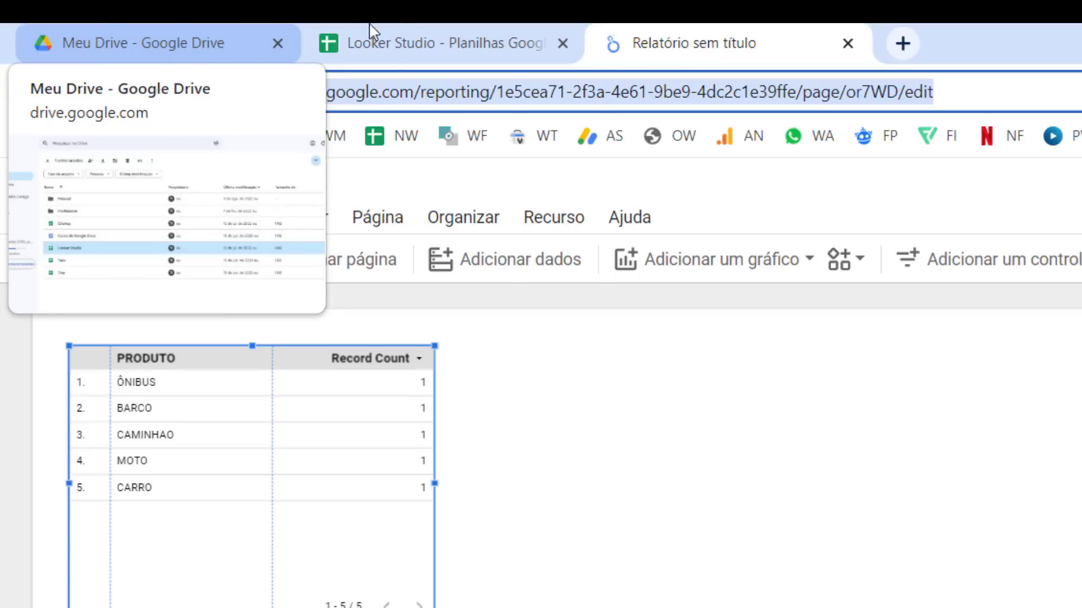
# Switch to the source spreadsheet, check the values under CIDADE and select the two BELO HORIZONTE rows, A2:C3.
pyautogui.click(429, 39)
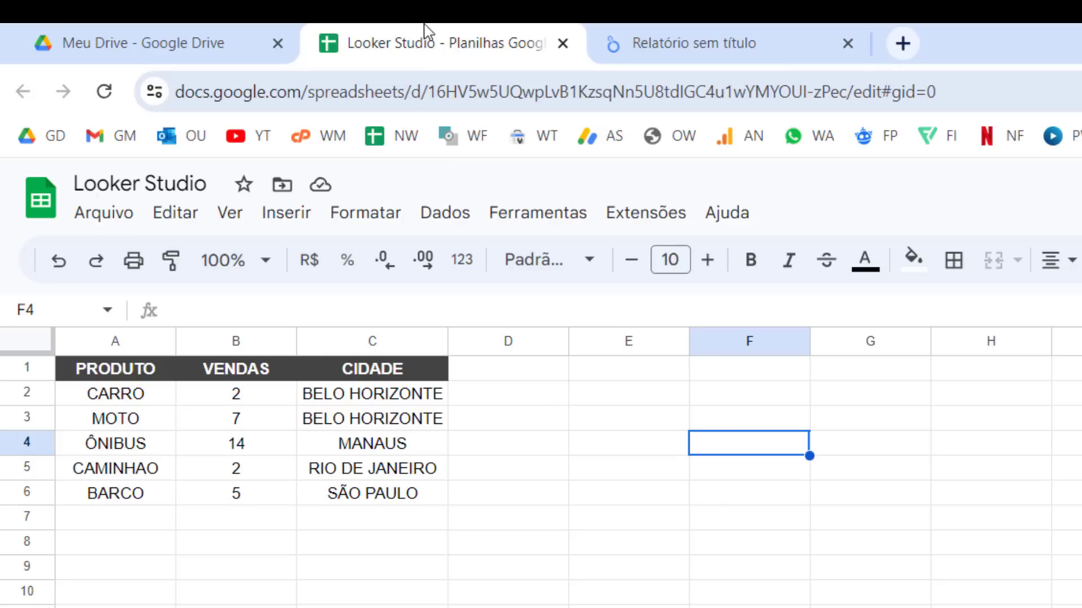
pyautogui.click(417, 445)
pyautogui.click(421, 473)
pyautogui.click(420, 498)
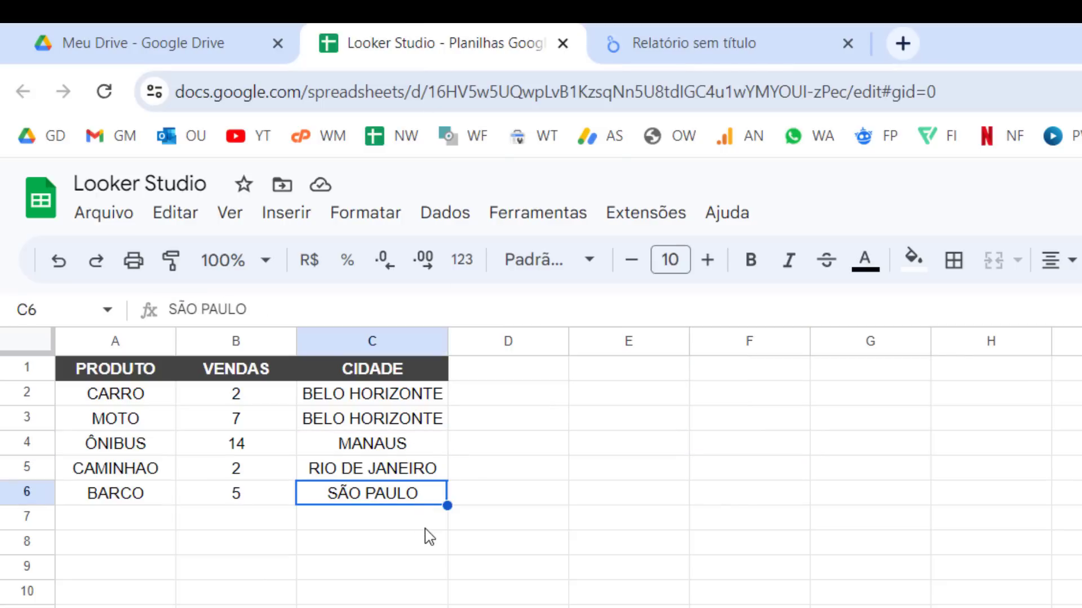
pyautogui.click(134, 399)
pyautogui.moveTo(193, 422); pyautogui.dragTo(357, 411)
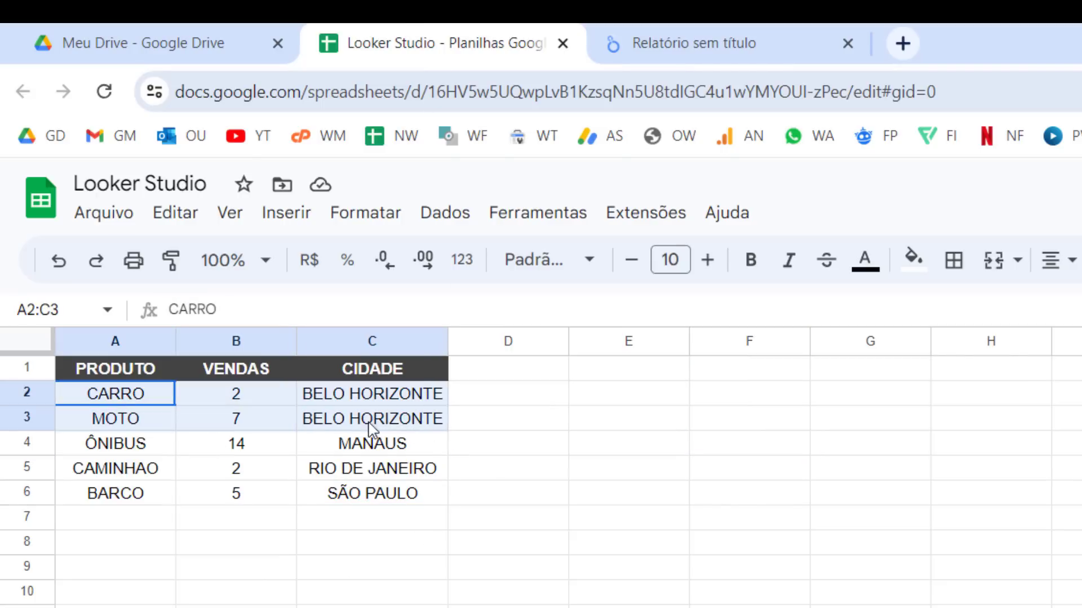
# Return to the report, highlight its address once more and deselect the table on the canvas.
pyautogui.click(748, 34)
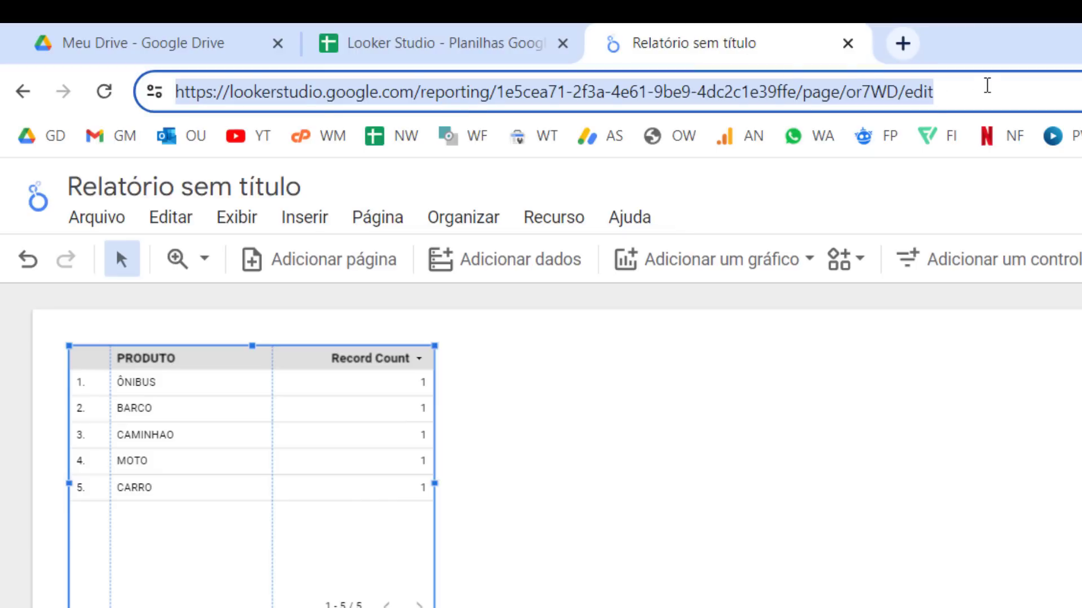
pyautogui.click(988, 86)
pyautogui.moveTo(1070, 95); pyautogui.dragTo(106, 104)
pyautogui.click(1018, 93)
pyautogui.moveTo(1019, 93); pyautogui.dragTo(7, 40)
pyautogui.click(684, 486)
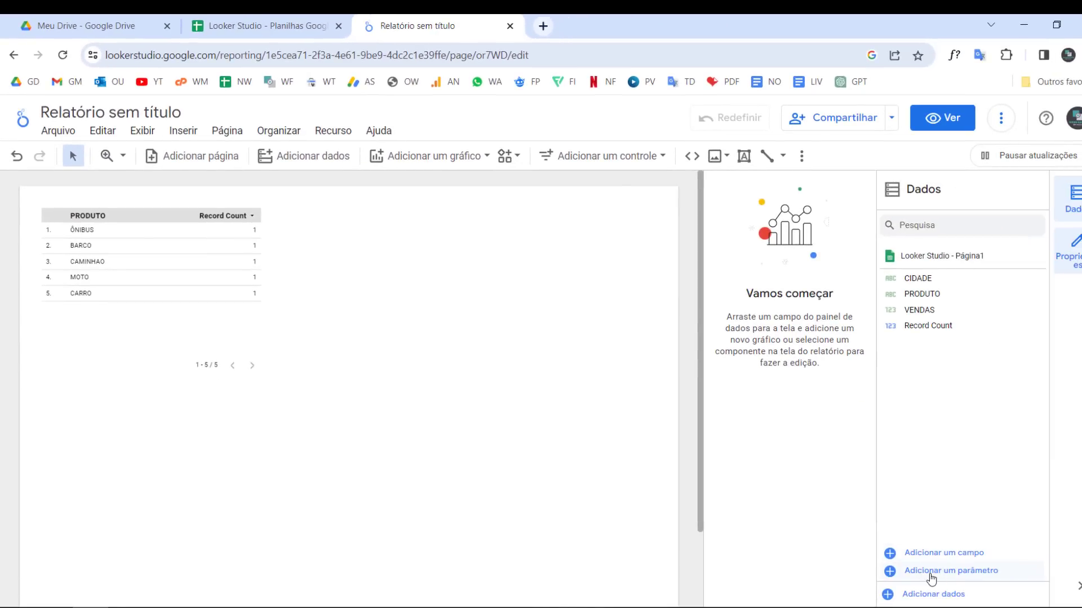
# Add a text parameter named "parcidade" to the data source, save it and finish the data source editing.
pyautogui.click(932, 575)
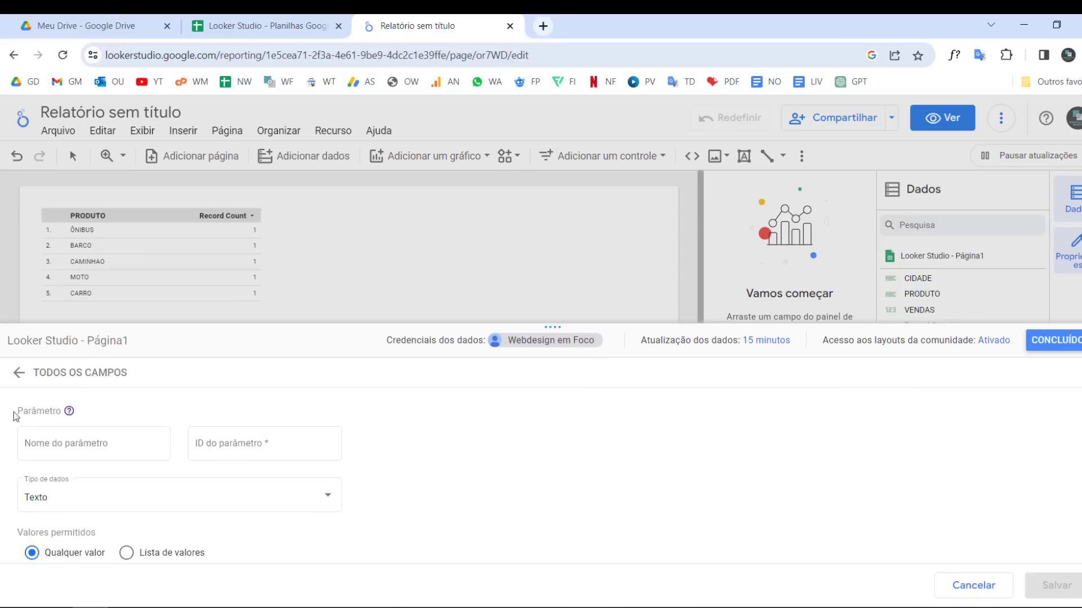
pyautogui.click(55, 441)
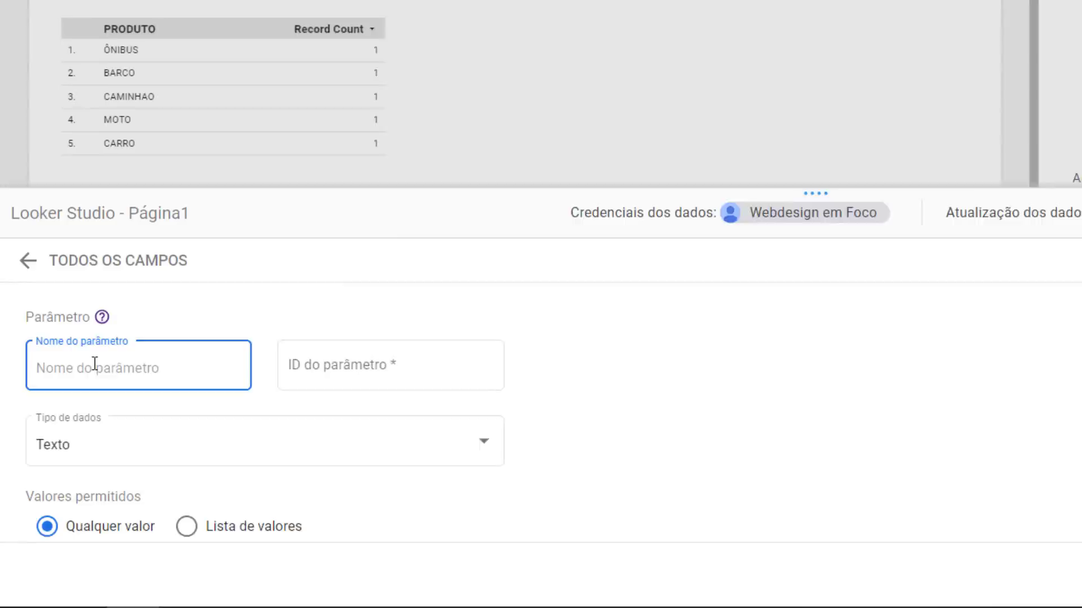
pyautogui.write('par')
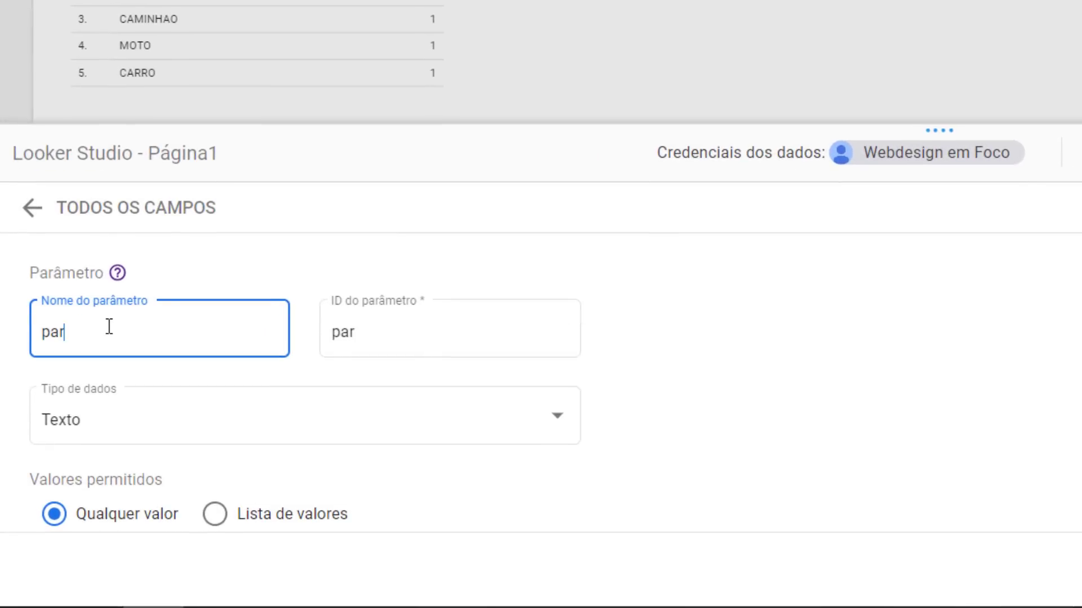
pyautogui.write('cidade')
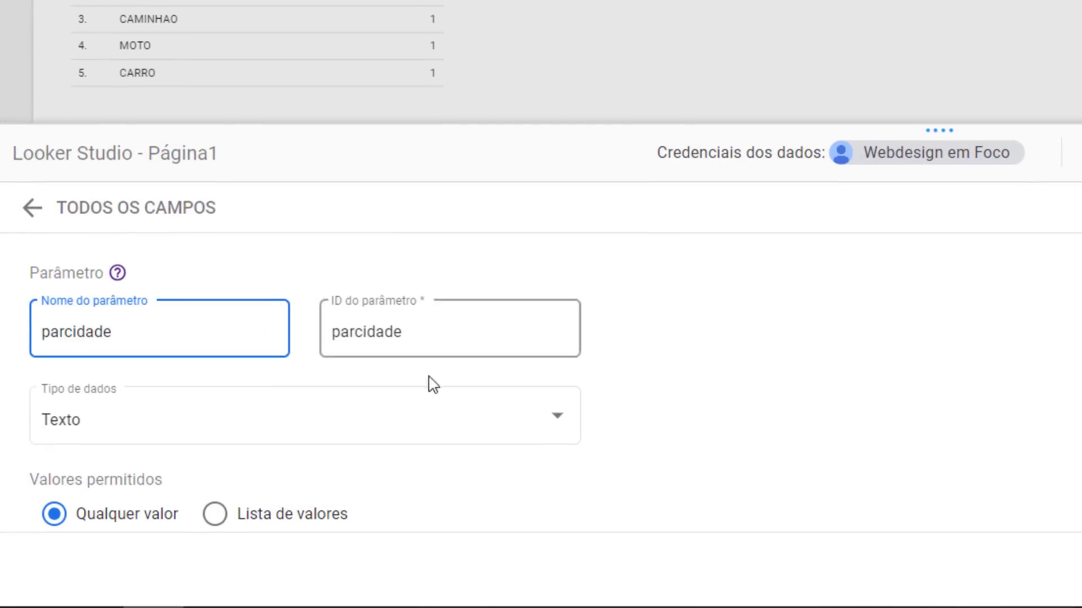
pyautogui.press('Tab')
pyautogui.scroll(-2, 434, 398)
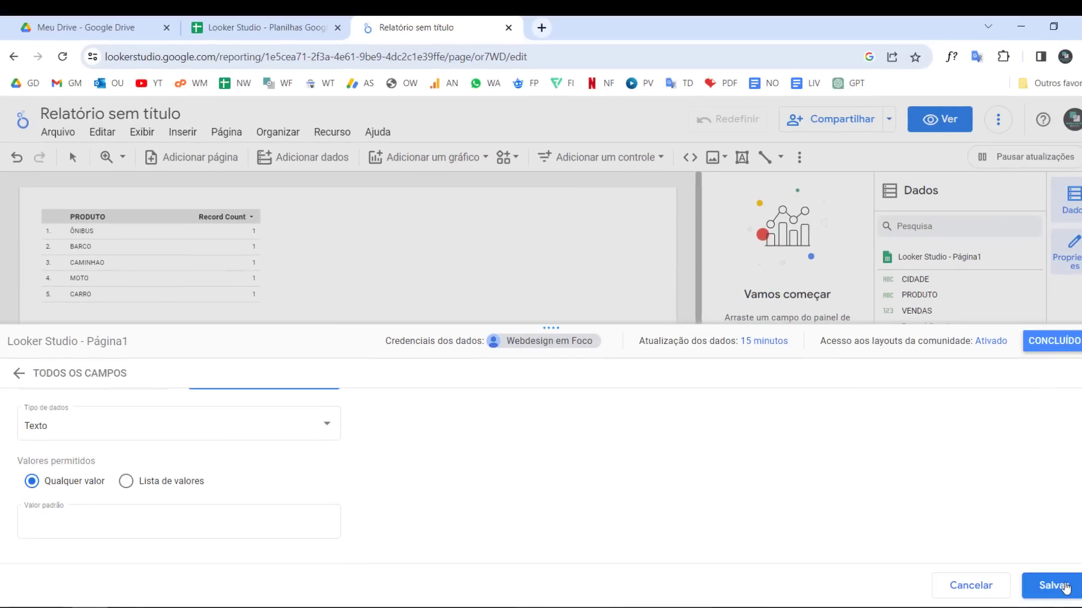
pyautogui.click(1064, 587)
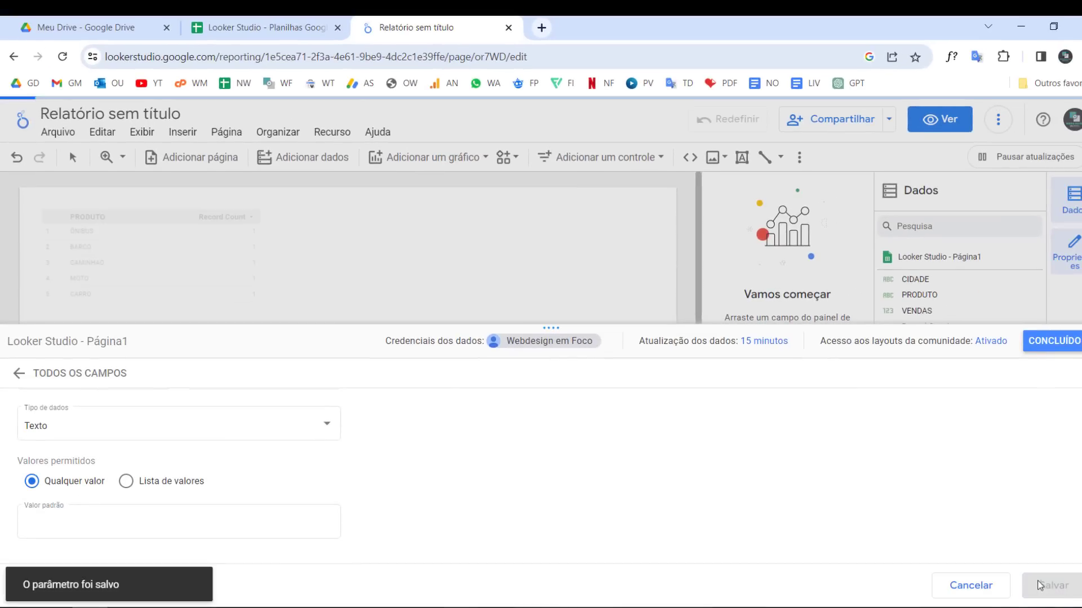
pyautogui.click(1050, 341)
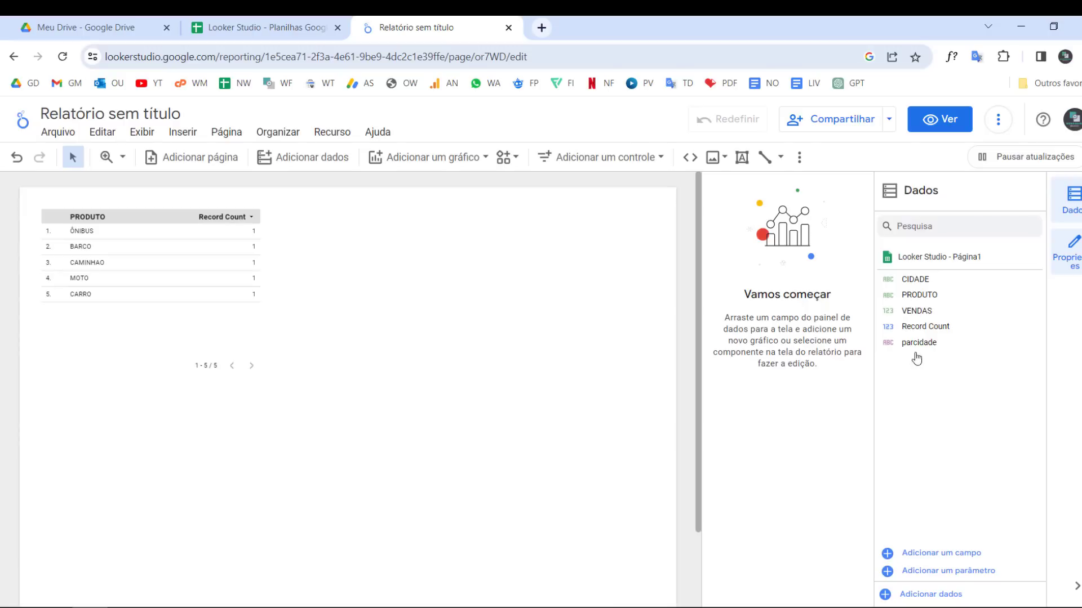
# Add a calculated field and name it CIDADE_WITH_PARAMETERS.
pyautogui.click(957, 552)
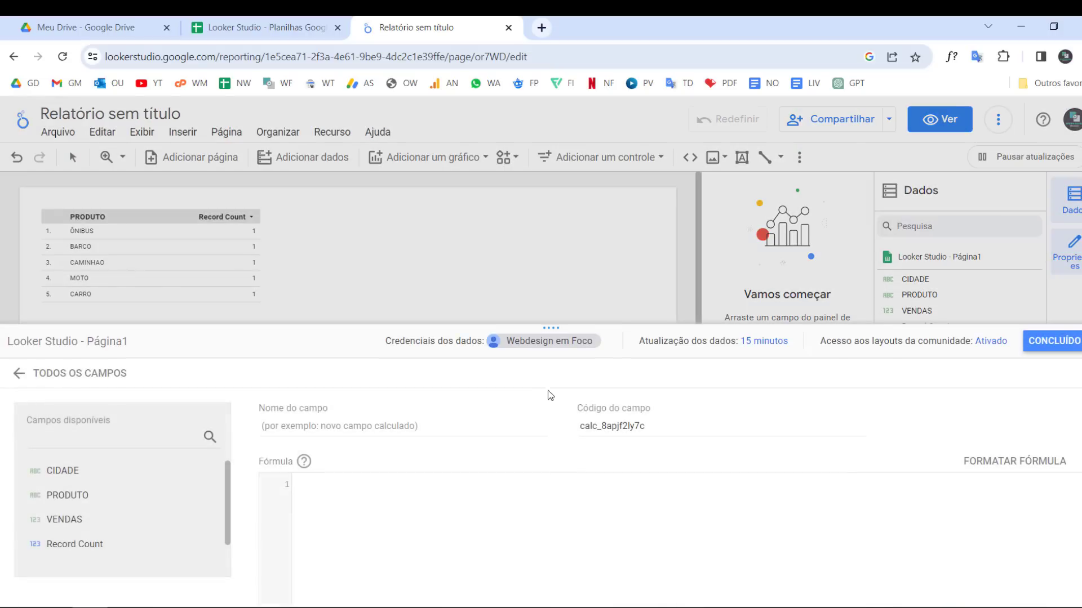
pyautogui.click(303, 428)
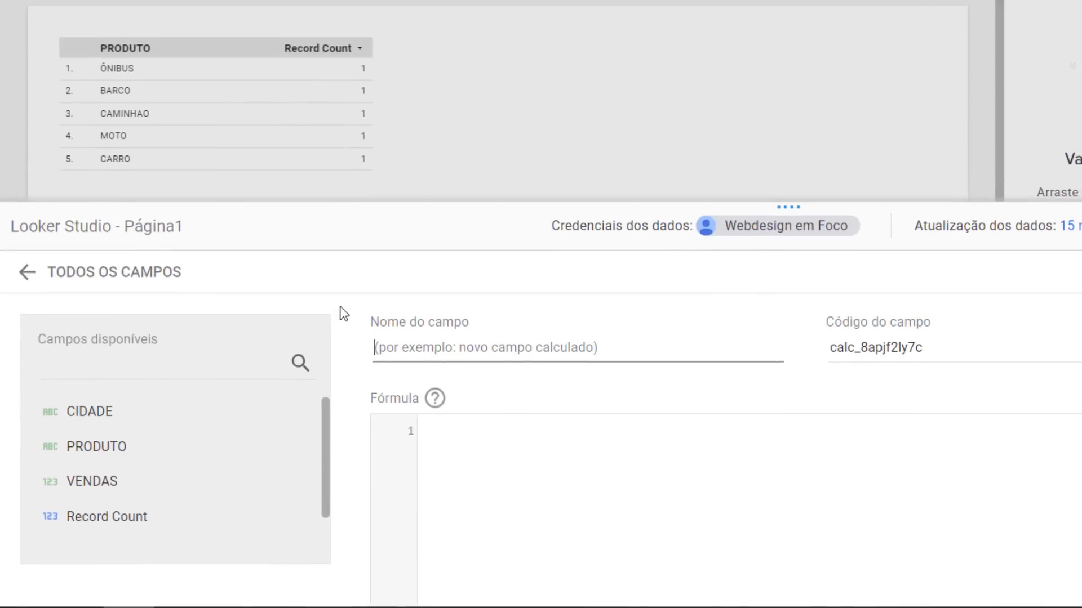
pyautogui.write('CIDDA')
pyautogui.press('BackSpace')
pyautogui.press('BackSpace')
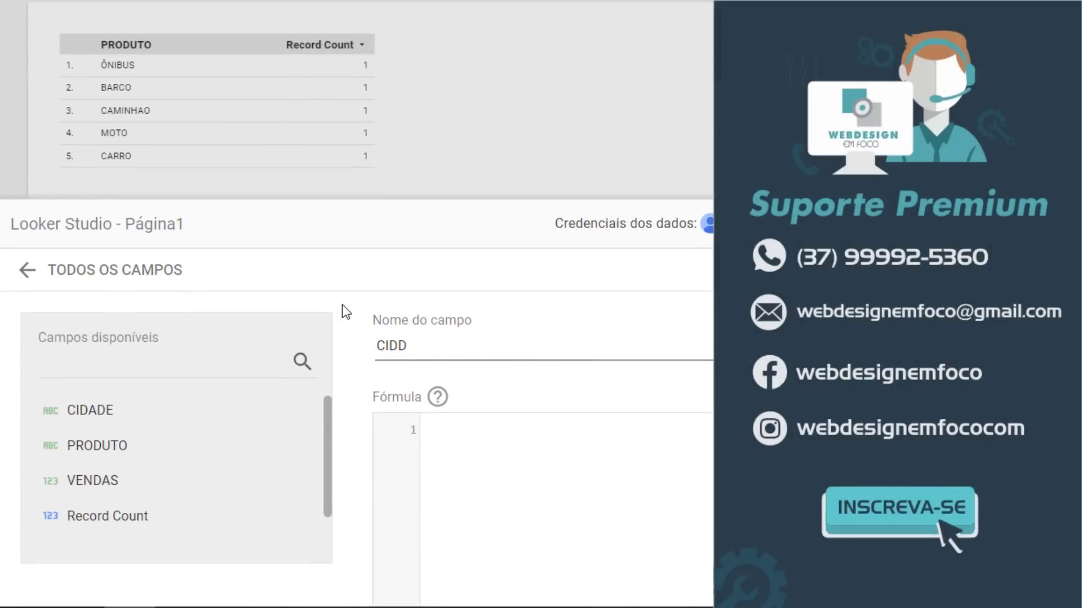
pyautogui.write('ADE_WITH')
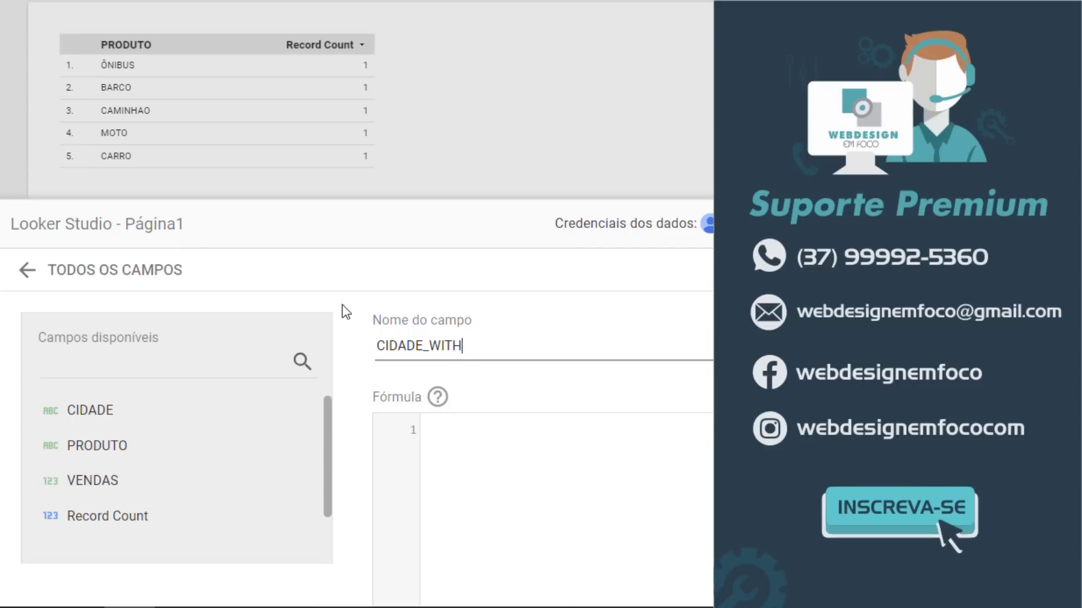
pyautogui.write('_PARAMETERS')
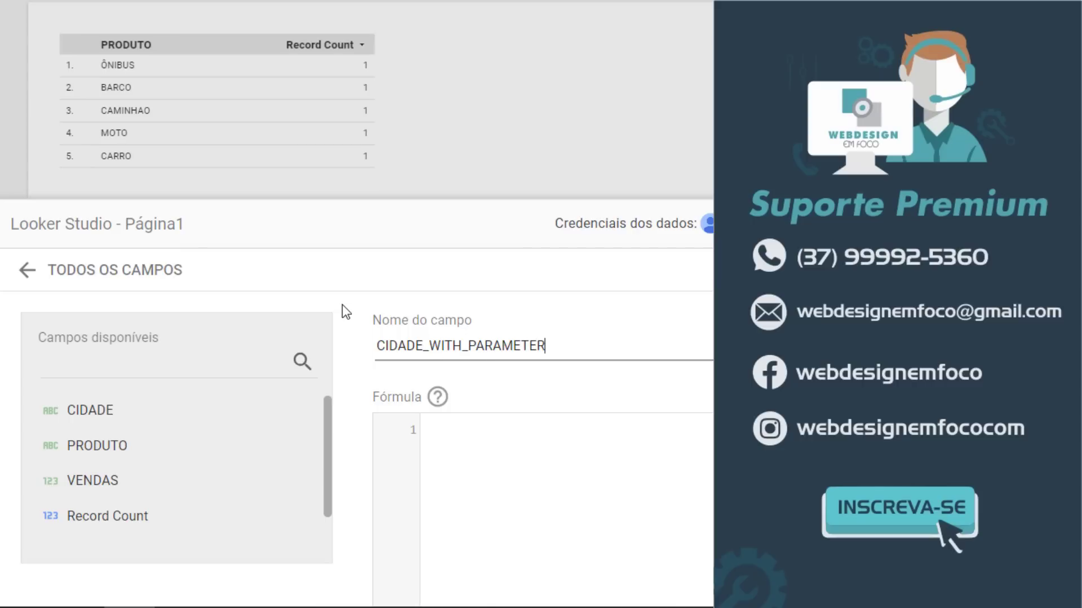
# Enter the formula REGEXP_MATCH(CIDADE, parcidade) for the calculated field, using the available CIDADE field and parcidade parameter.
pyautogui.click(519, 439)
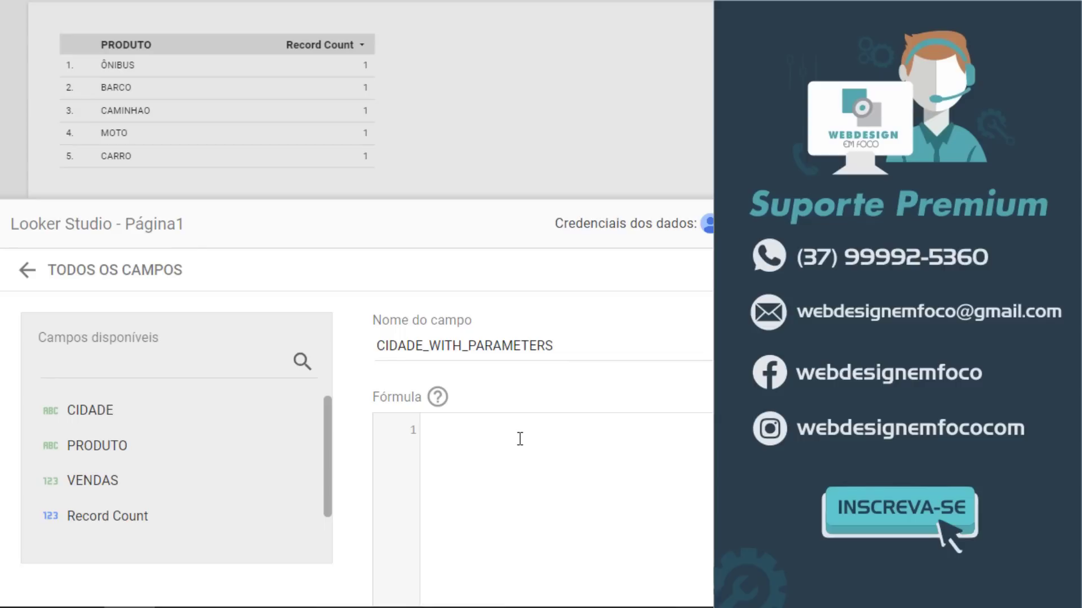
pyautogui.write('REGEX')
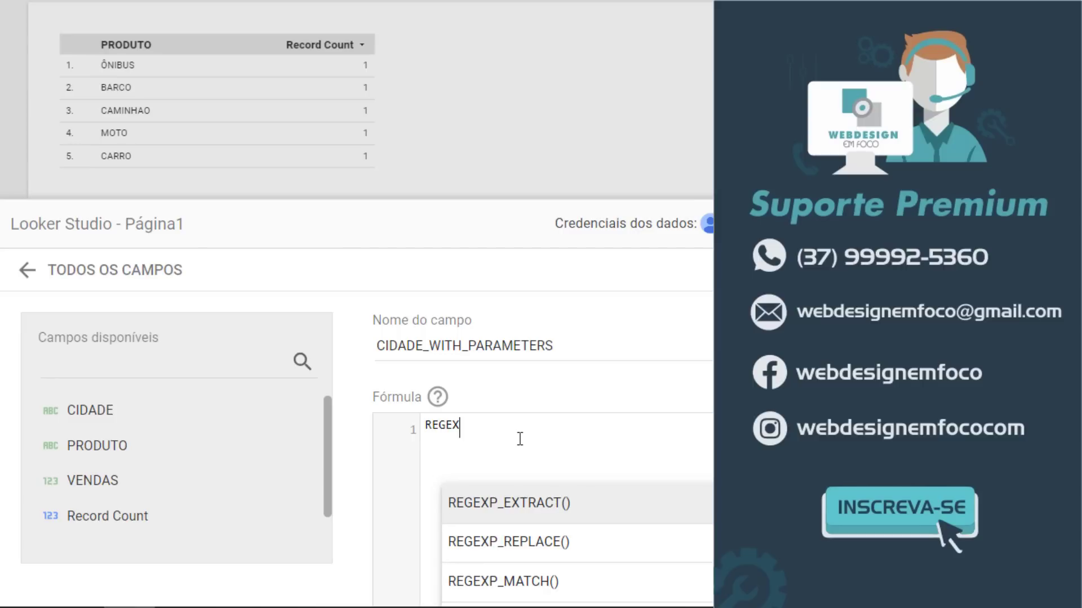
pyautogui.press('Down')
pyautogui.press('Down')
pyautogui.press('Return')
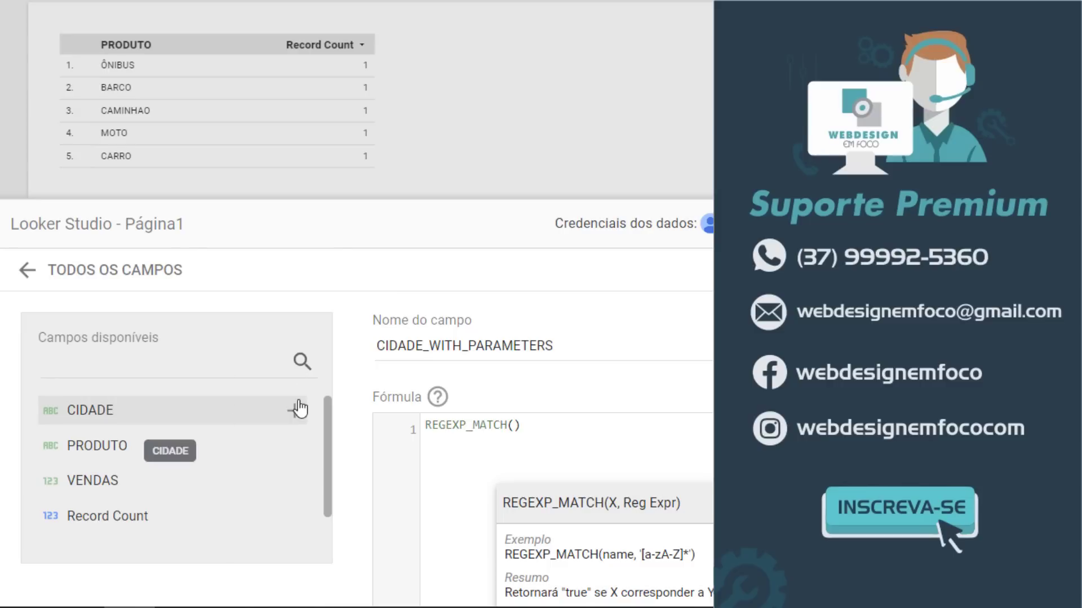
pyautogui.moveTo(299, 411); pyautogui.dragTo(548, 439)
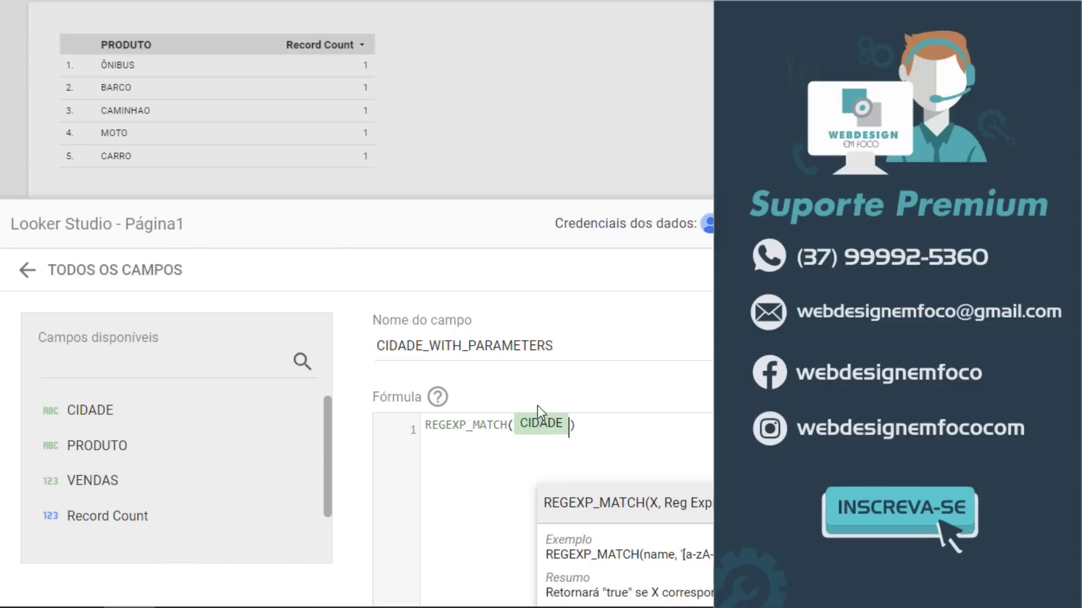
pyautogui.write(',')
pyautogui.scroll(-1, 299, 462)
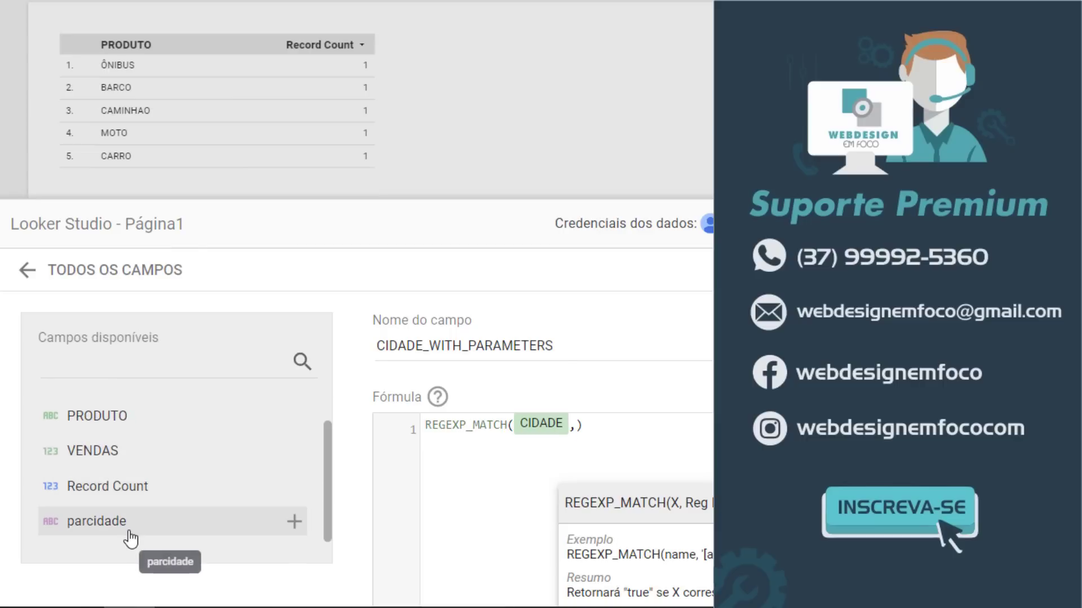
pyautogui.moveTo(131, 540); pyautogui.dragTo(647, 445)
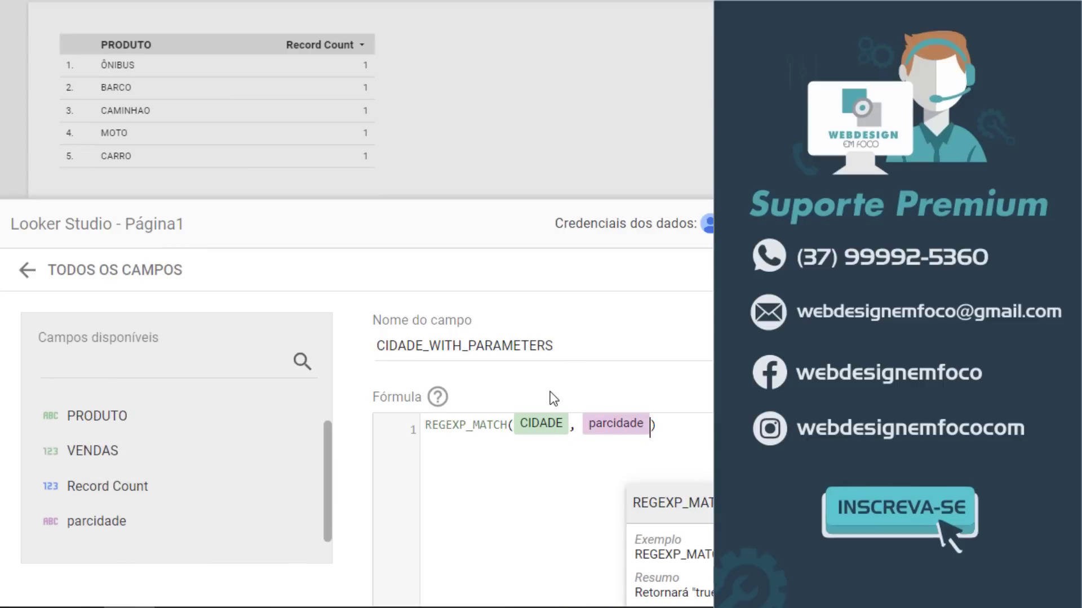
# Highlight the whole REGEXP_MATCH formula for review, save the calculated field and return to the report.
pyautogui.moveTo(640, 429); pyautogui.dragTo(447, 415)
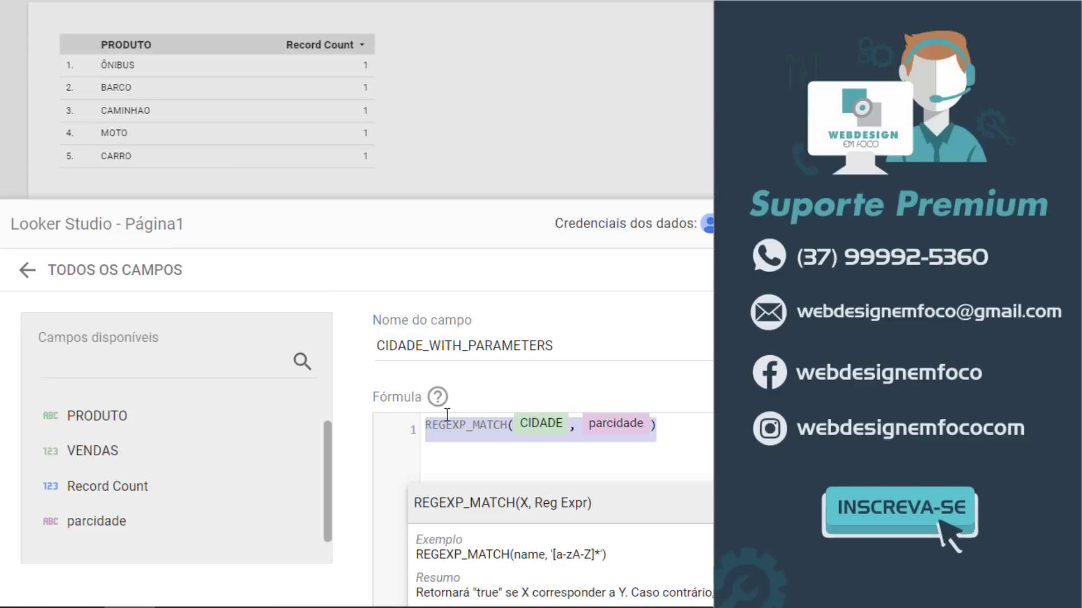
pyautogui.click(500, 444)
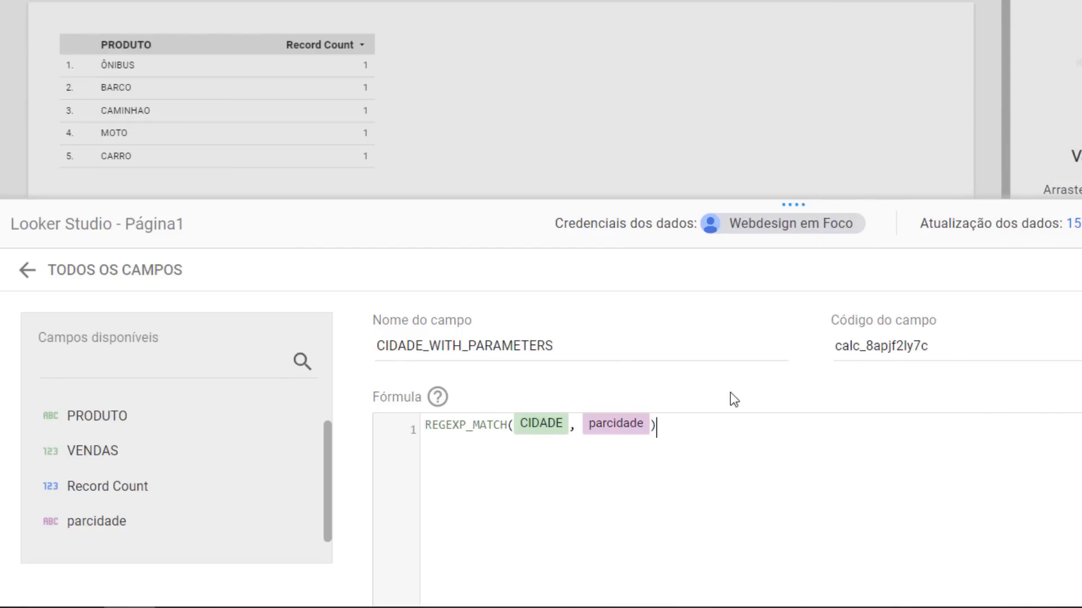
pyautogui.moveTo(789, 437); pyautogui.dragTo(417, 420)
pyautogui.click(846, 439)
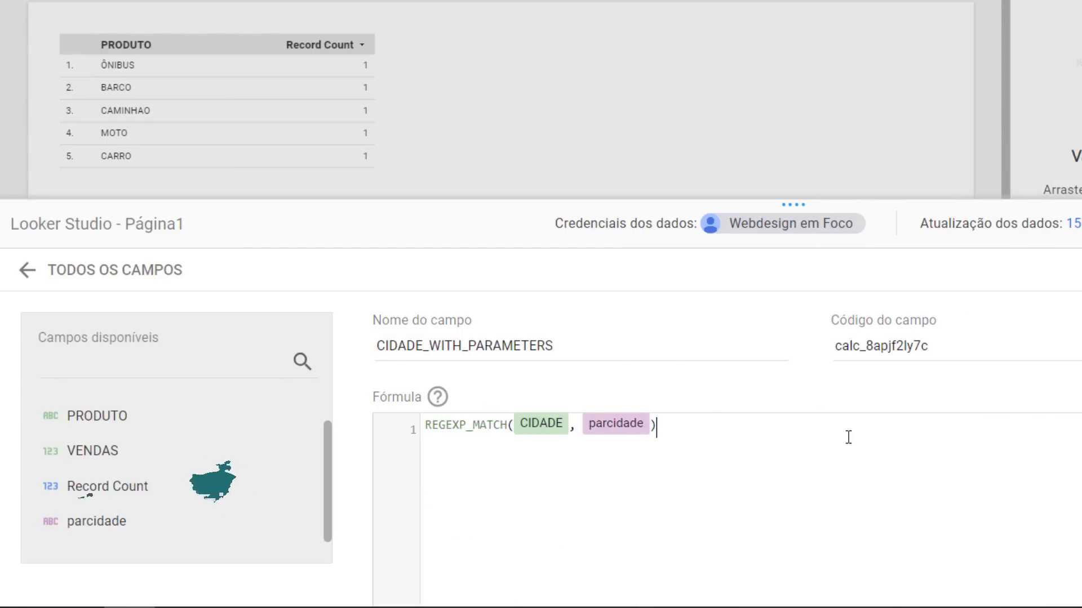
pyautogui.scroll(-1, 1053, 467)
pyautogui.scroll(-2, 1054, 466)
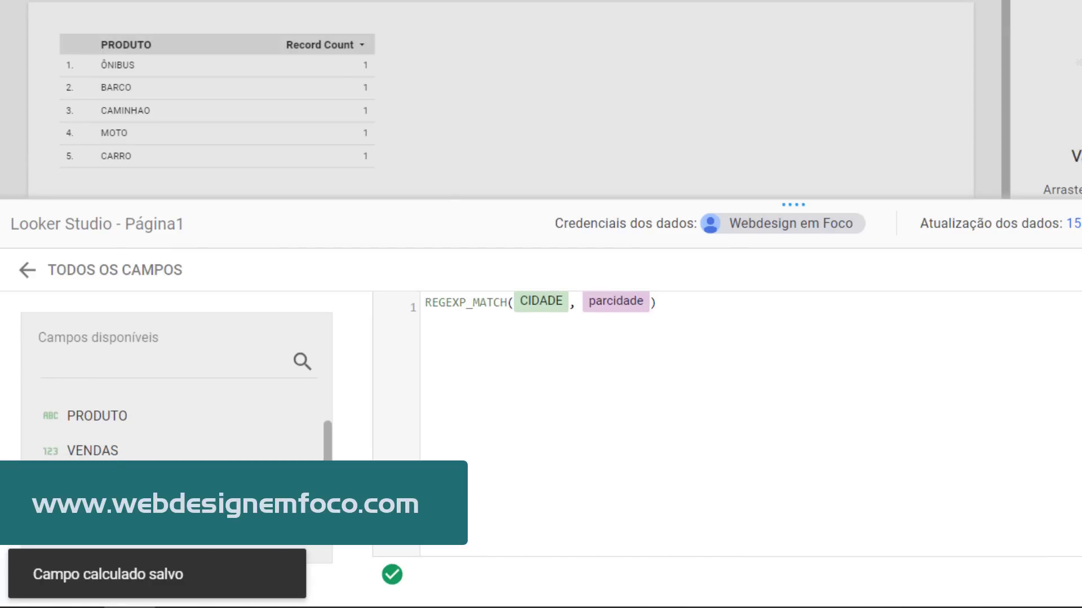
pyautogui.click(1073, 575)
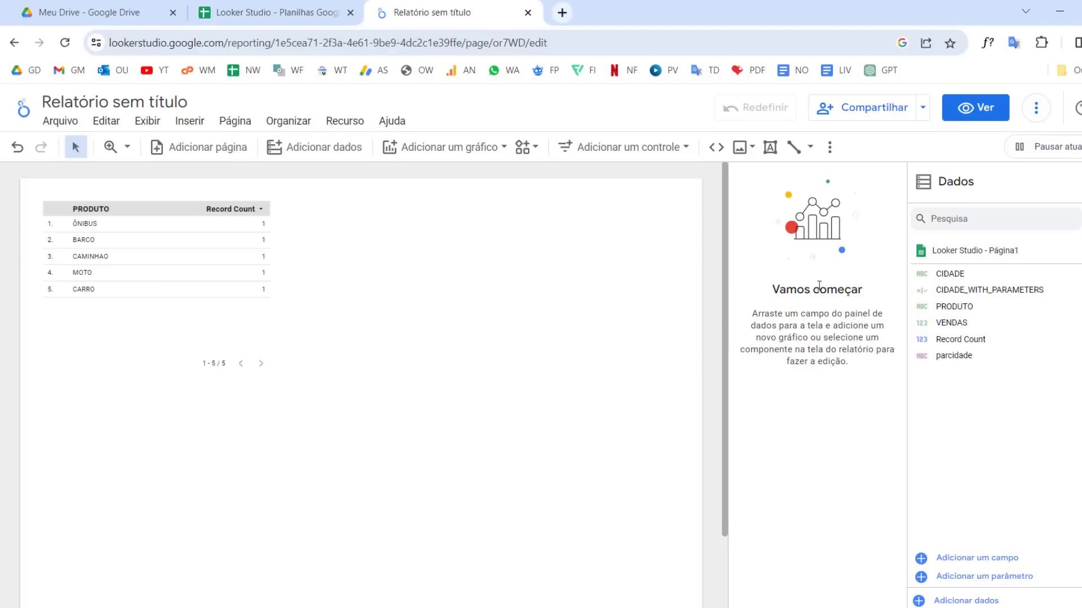
# Open the report's URL parameter management and allow parcidade to be modified in the report URL.
pyautogui.click(344, 123)
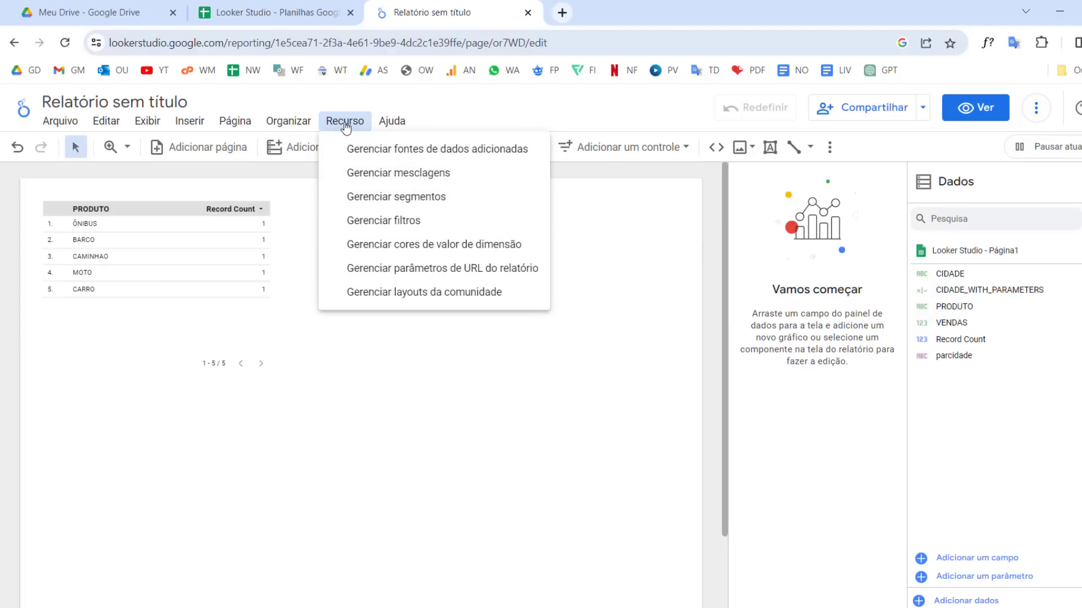
pyautogui.click(479, 269)
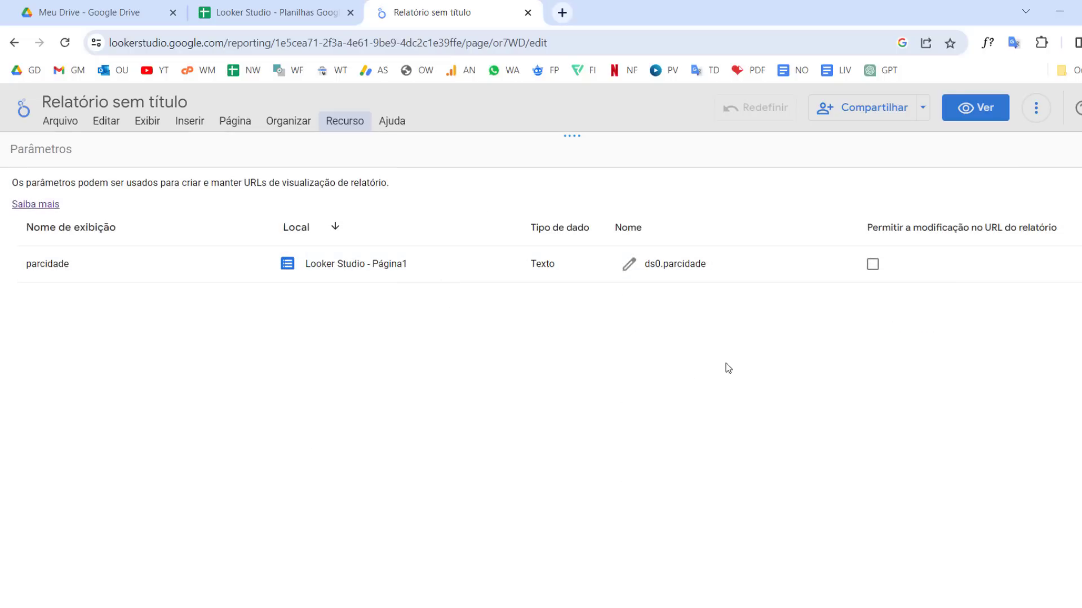
pyautogui.moveTo(867, 228); pyautogui.dragTo(1053, 229)
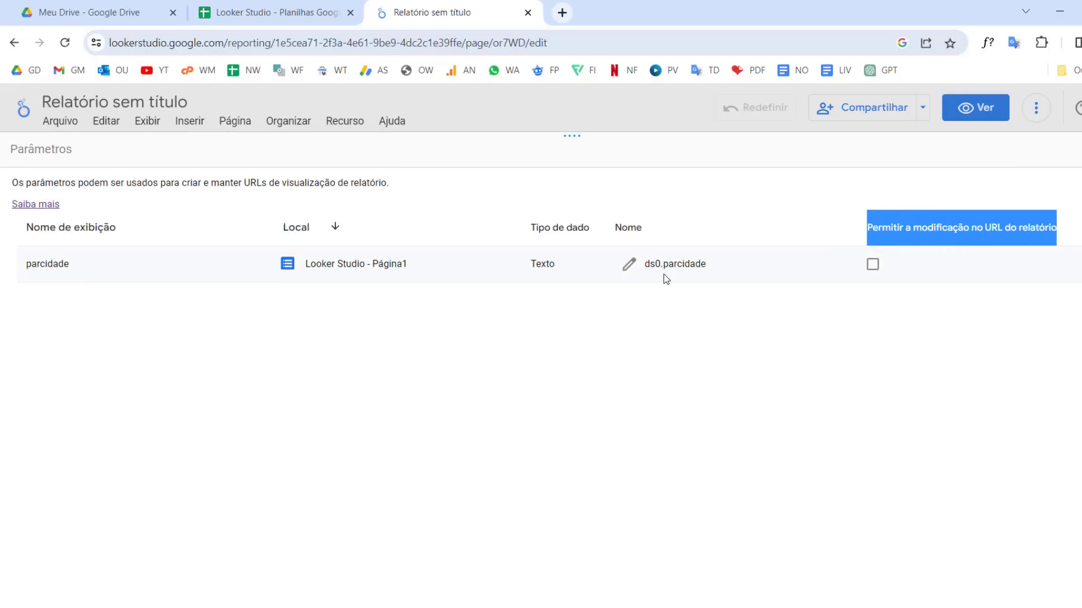
pyautogui.click(872, 265)
# Copy the parameter name ds0.parcidade, paste it into a Notepad note and close the report's URL parameter list.
pyautogui.moveTo(736, 268); pyautogui.dragTo(645, 272)
pyautogui.hotkey('ctrl', 'c')
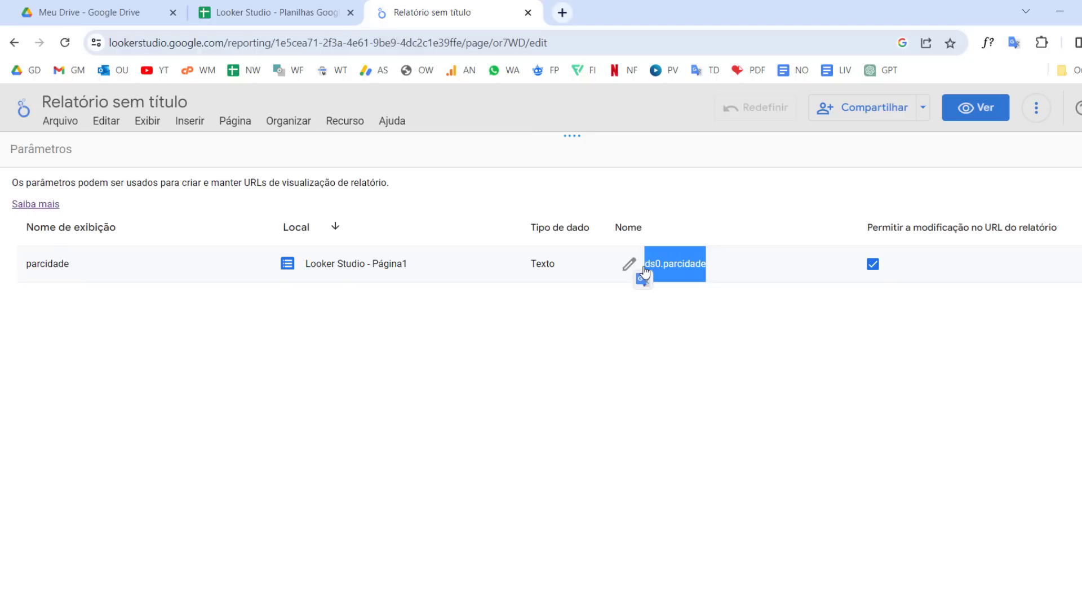
pyautogui.press('super')
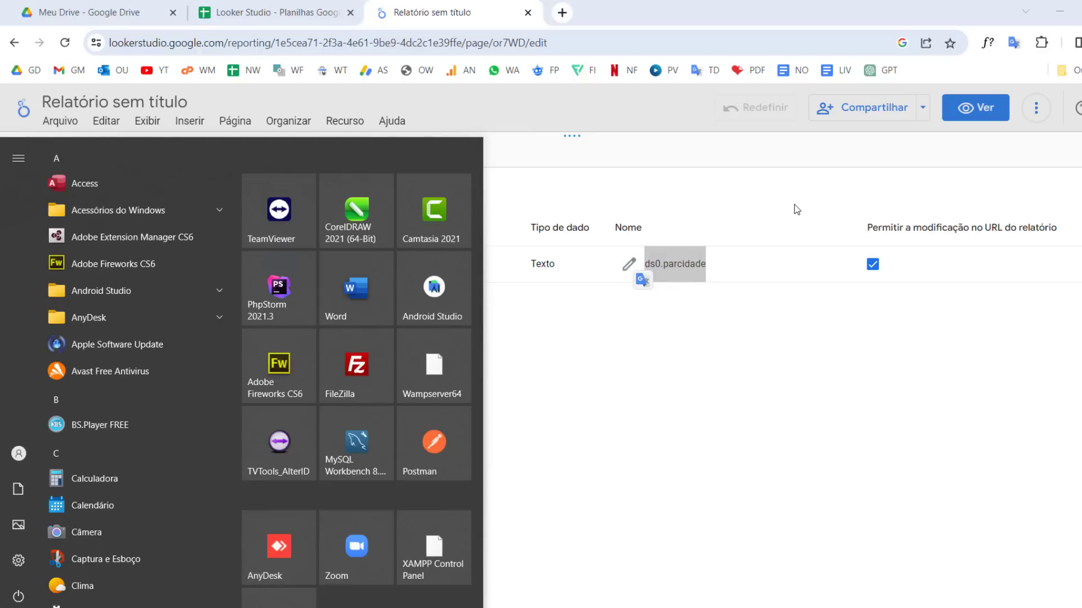
pyautogui.write('NOTEAPA')
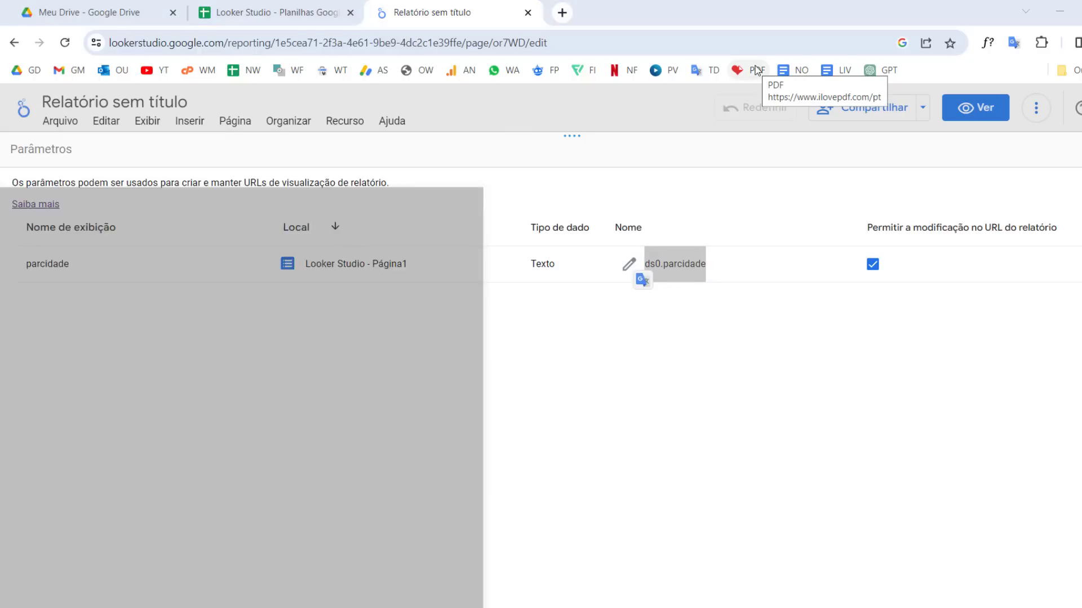
pyautogui.press('Return')
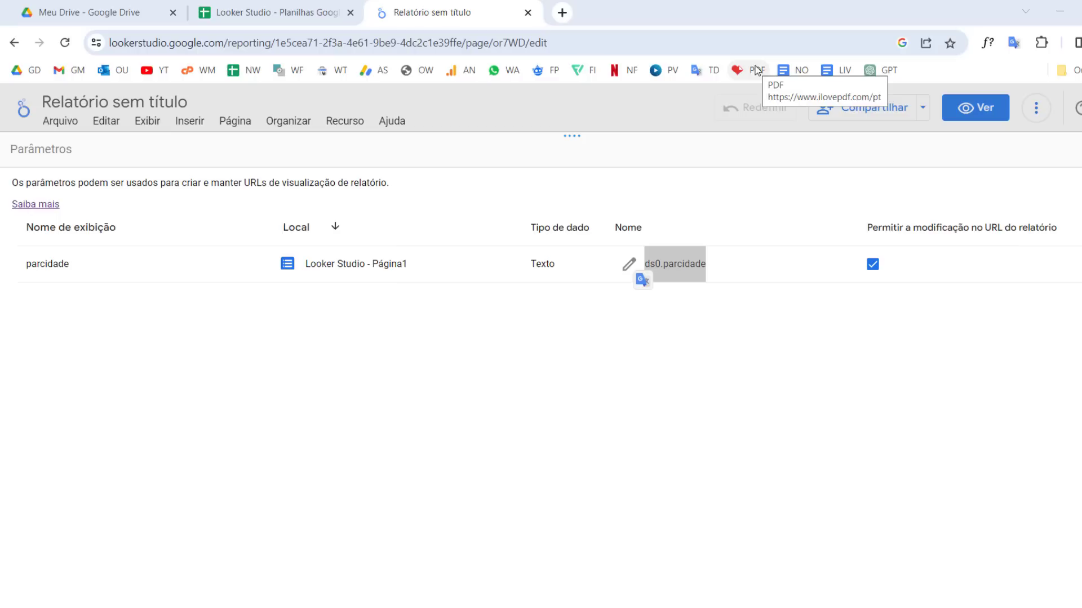
pyautogui.hotkey('ctrl', 'v')
pyautogui.click(291, 386)
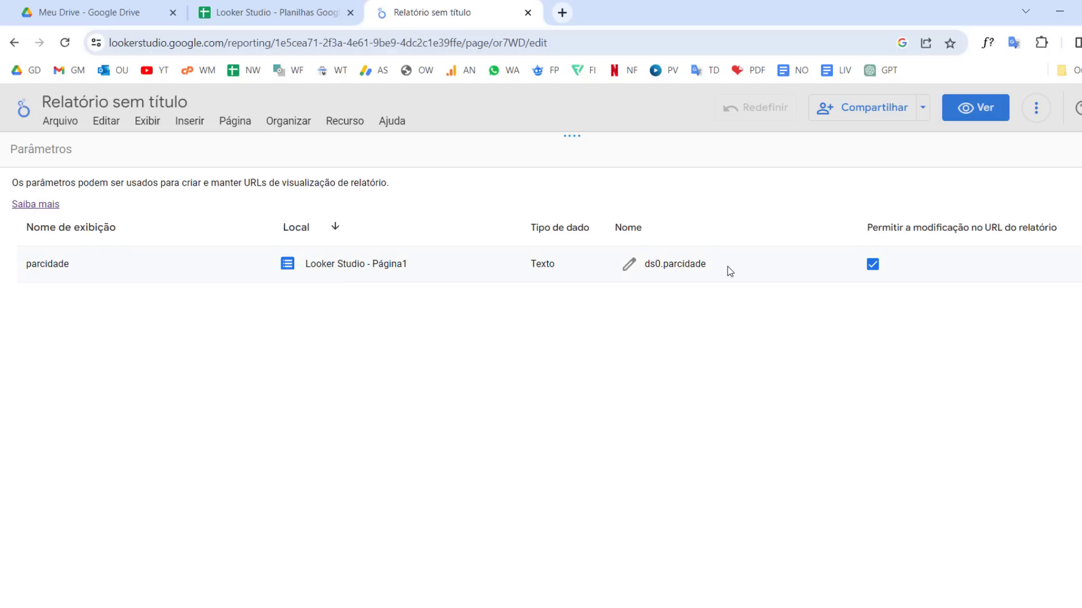
pyautogui.moveTo(727, 266); pyautogui.dragTo(644, 265)
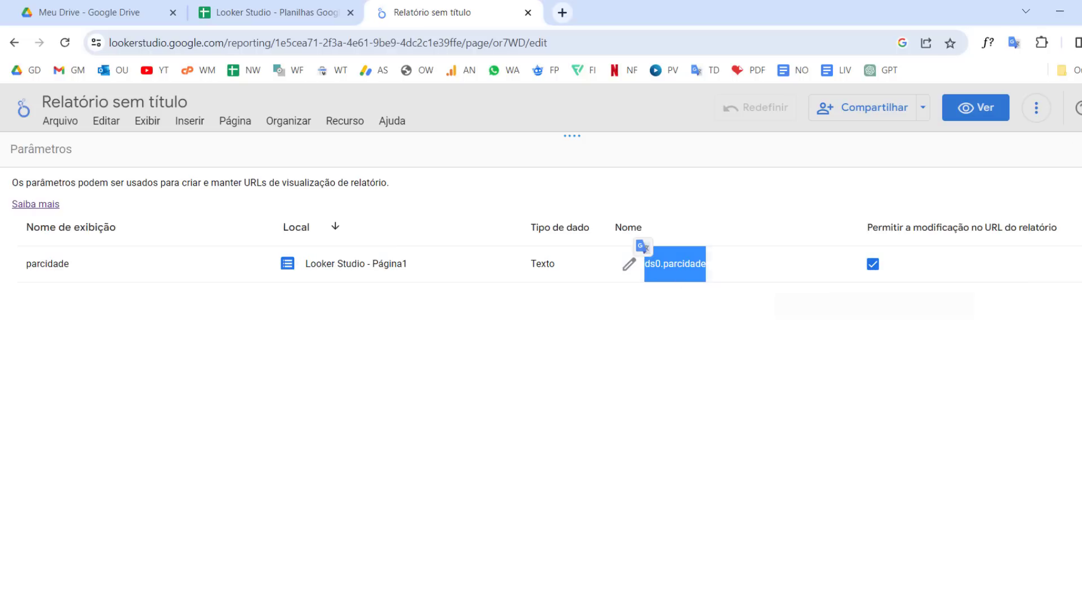
pyautogui.click(1078, 150)
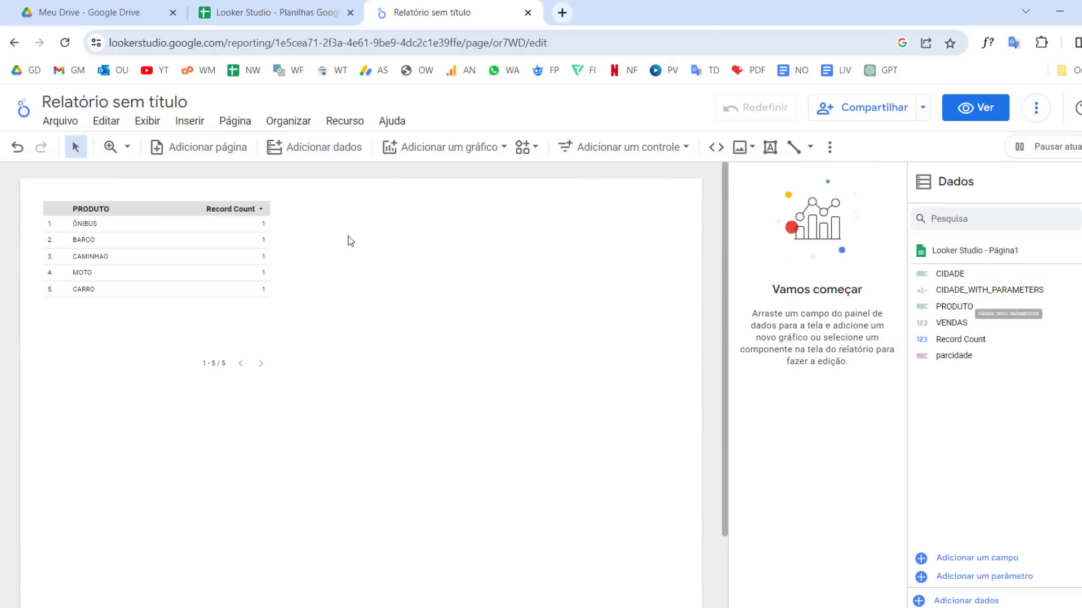
# Delete the PRODUTO table and place a new table of the CIDADE_WITH_PARAMETERS field near the middle of the page.
pyautogui.click(175, 222)
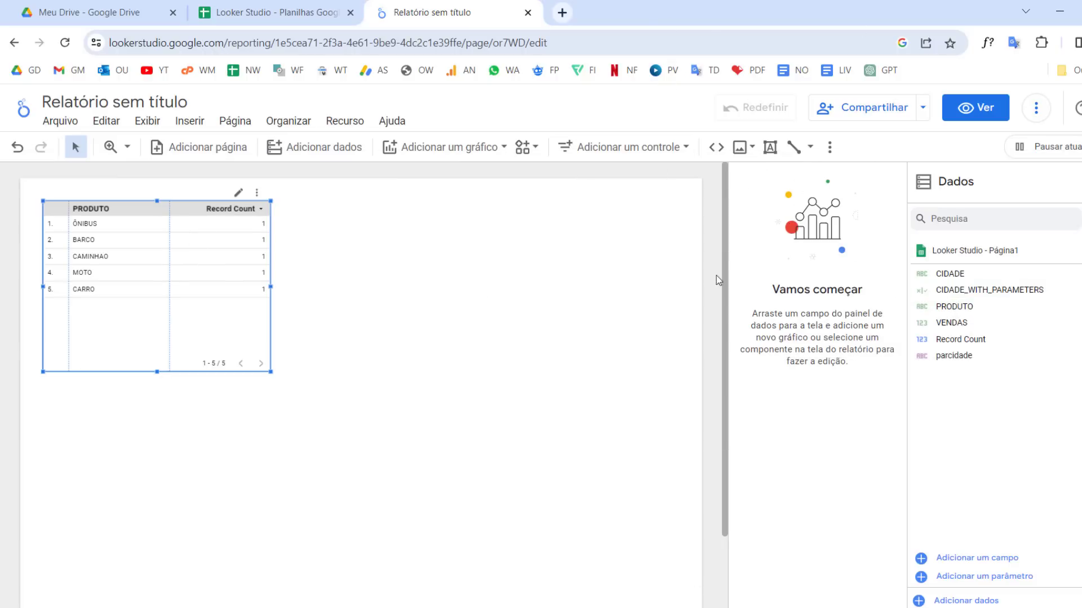
pyautogui.press('Delete')
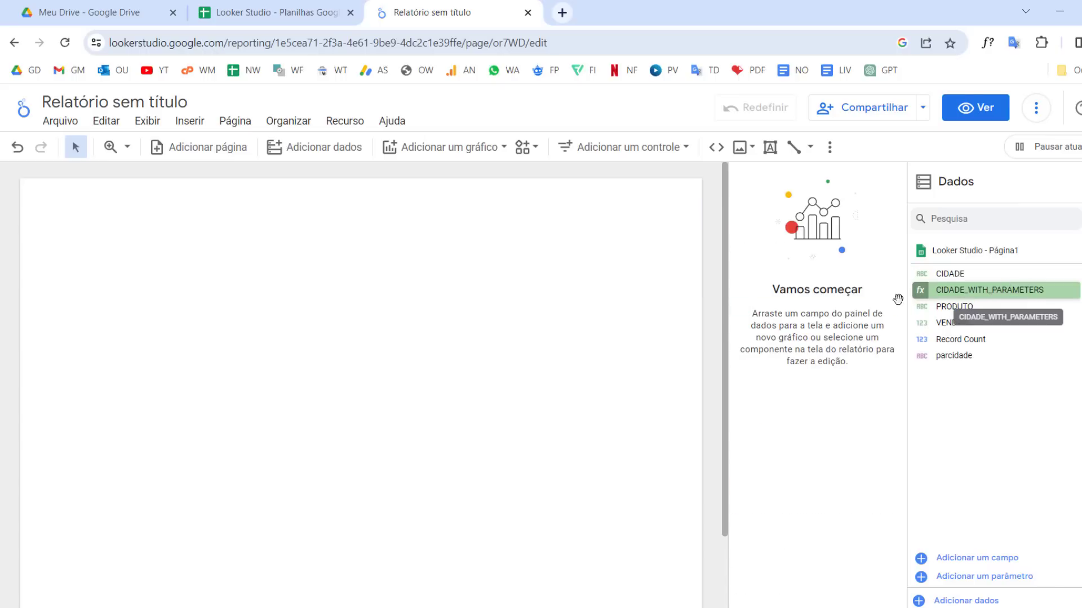
pyautogui.moveTo(898, 299); pyautogui.dragTo(212, 243)
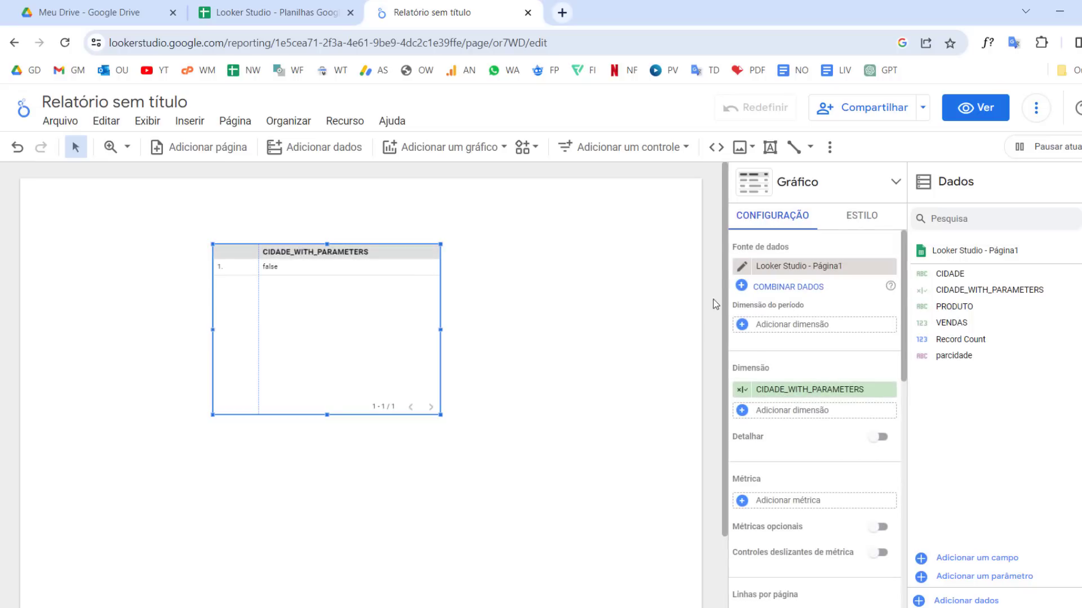
pyautogui.moveTo(352, 276); pyautogui.dragTo(428, 333)
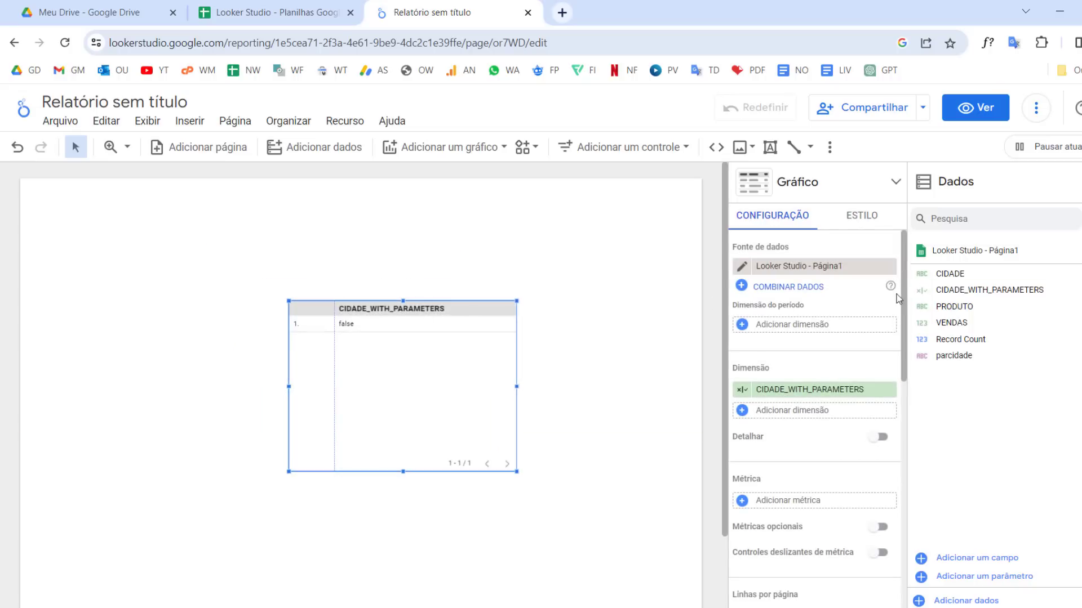
# Make CIDADE the table's first dimension and CIDADE_WITH_PARAMETERS its second, and widen the table.
pyautogui.moveTo(949, 273); pyautogui.dragTo(798, 416)
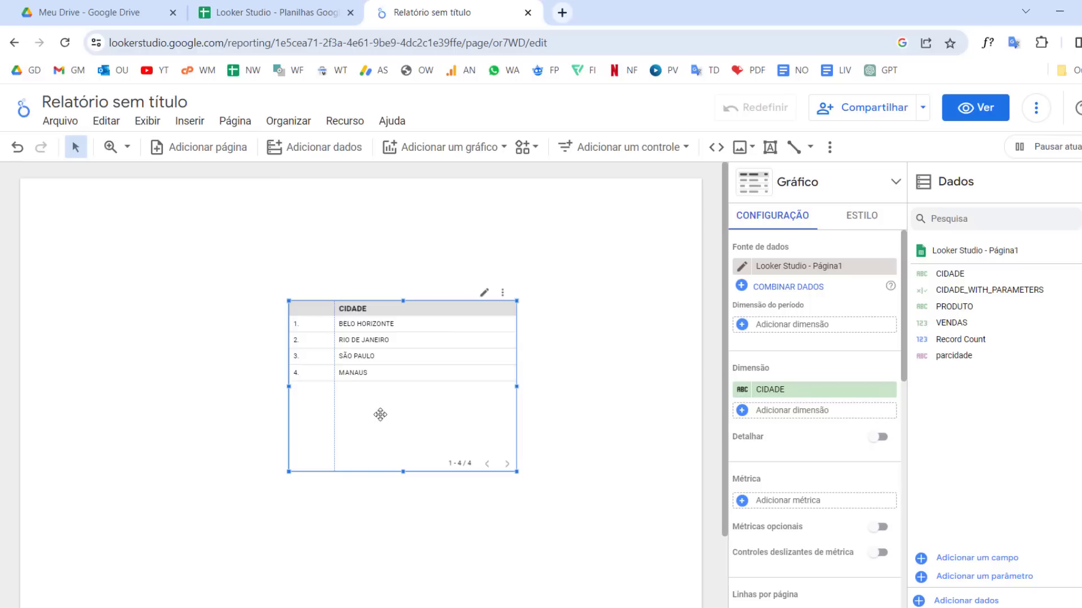
pyautogui.moveTo(977, 289); pyautogui.dragTo(807, 408)
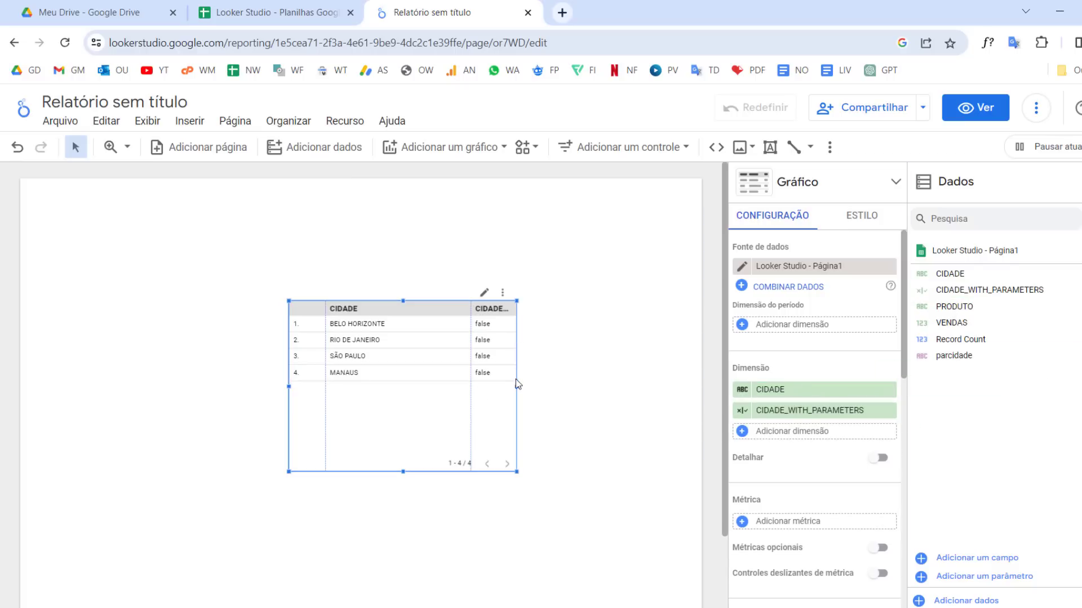
pyautogui.moveTo(517, 386); pyautogui.dragTo(569, 386)
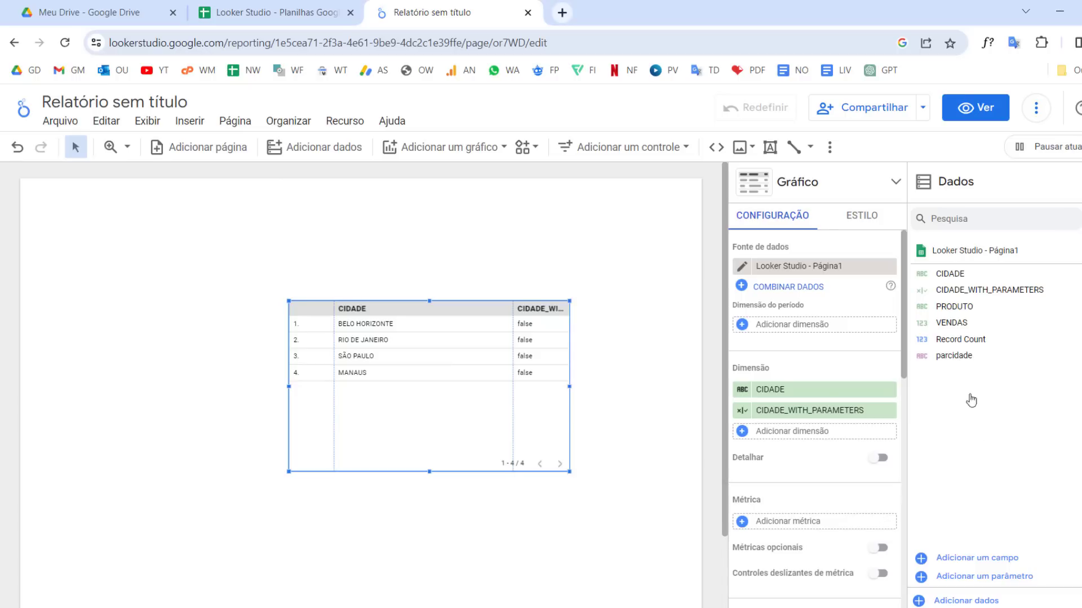
# Add an input control for the parcidade parameter above the table and widen it to about the table's width.
pyautogui.moveTo(954, 355)
pyautogui.mouseDown()
pyautogui.moveTo(622, 324)
pyautogui.moveTo(302, 214)
pyautogui.moveTo(472, 270)
pyautogui.mouseUp()
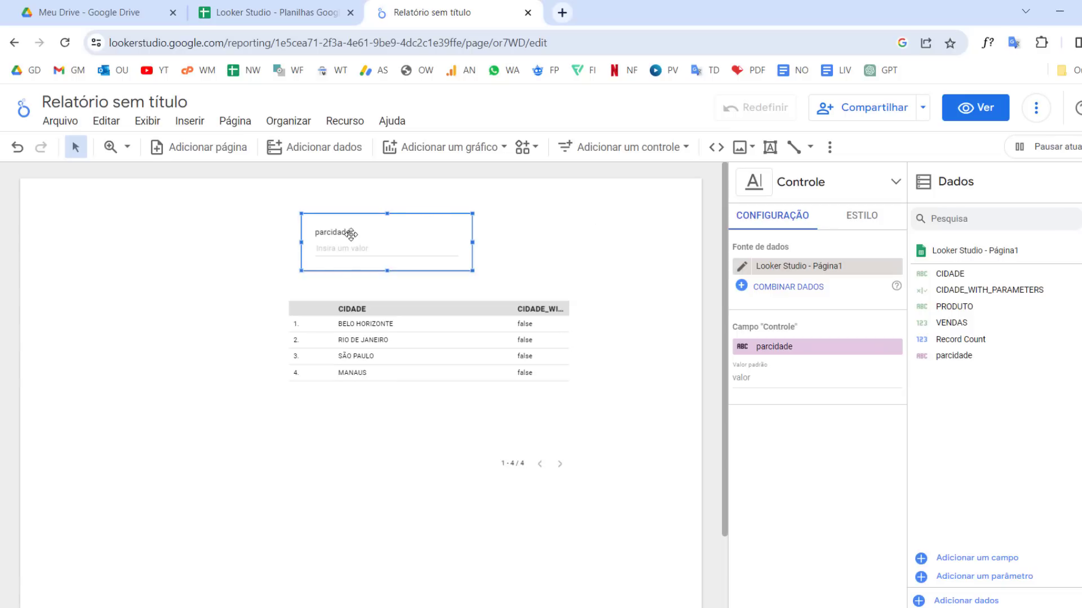
pyautogui.moveTo(472, 242); pyautogui.dragTo(565, 232)
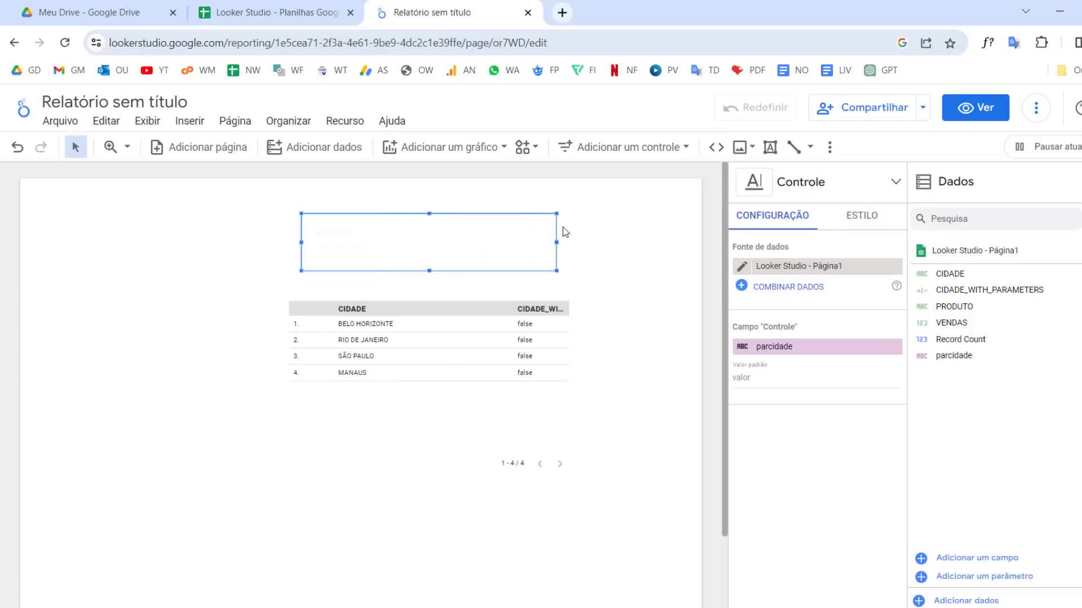
# Add PRODUTO as the table's third dimension and widen the CIDADE_WITH_PARAMETERS column by narrowing CIDADE.
pyautogui.click(509, 404)
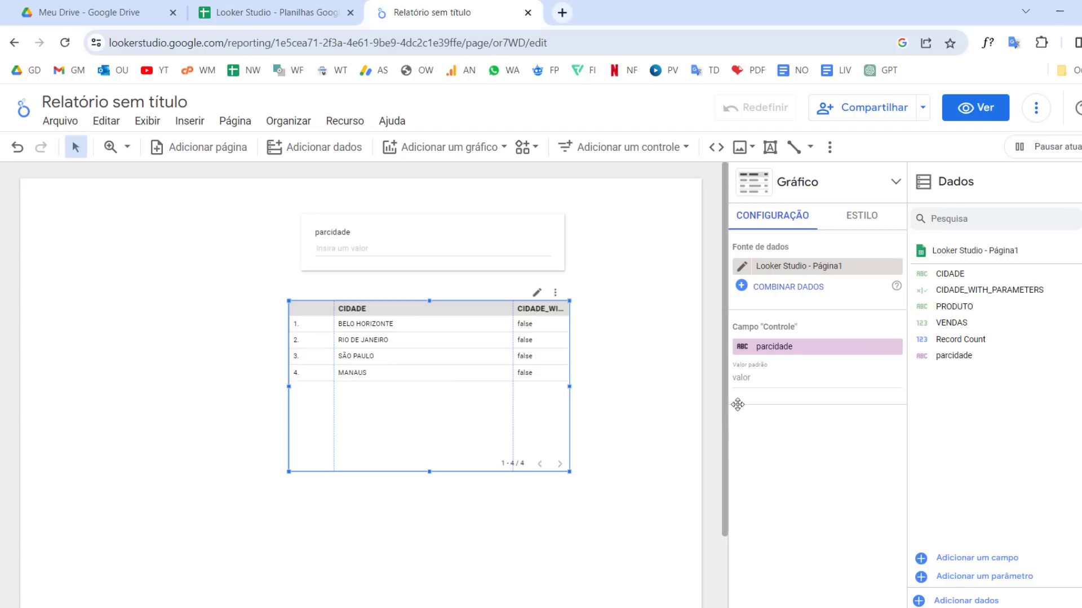
pyautogui.moveTo(973, 310); pyautogui.dragTo(814, 428)
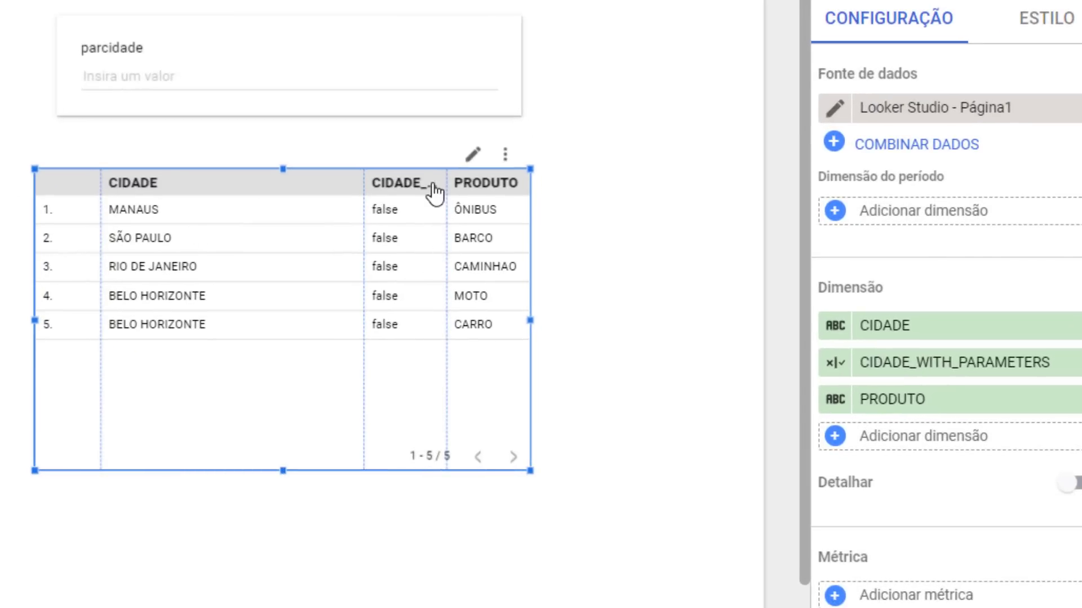
pyautogui.moveTo(365, 187); pyautogui.dragTo(262, 193)
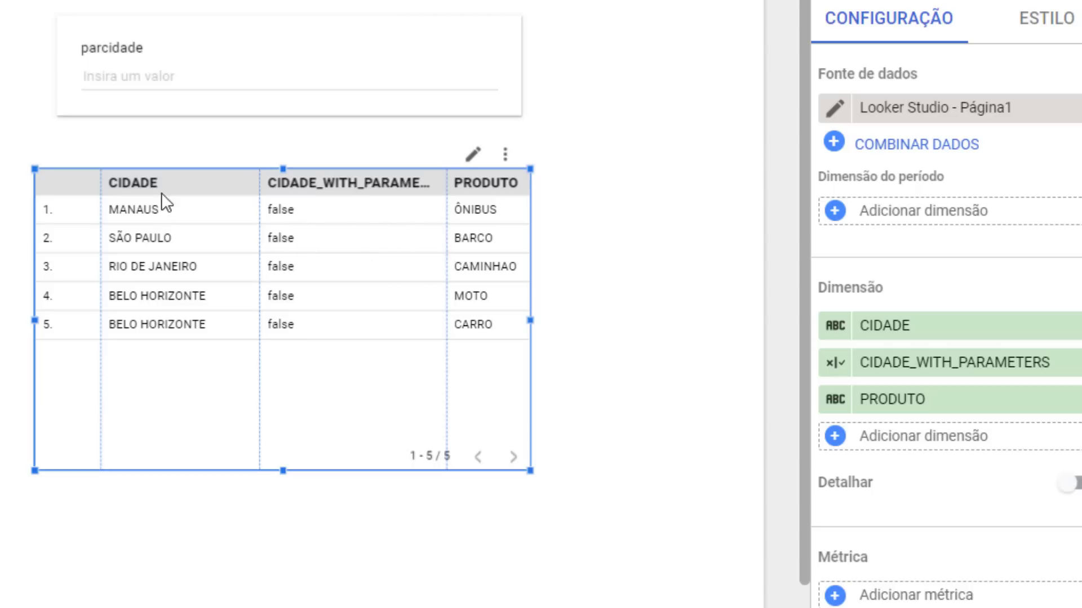
# Enter MANAUS as the value of the parcidade input control and apply it.
pyautogui.click(122, 64)
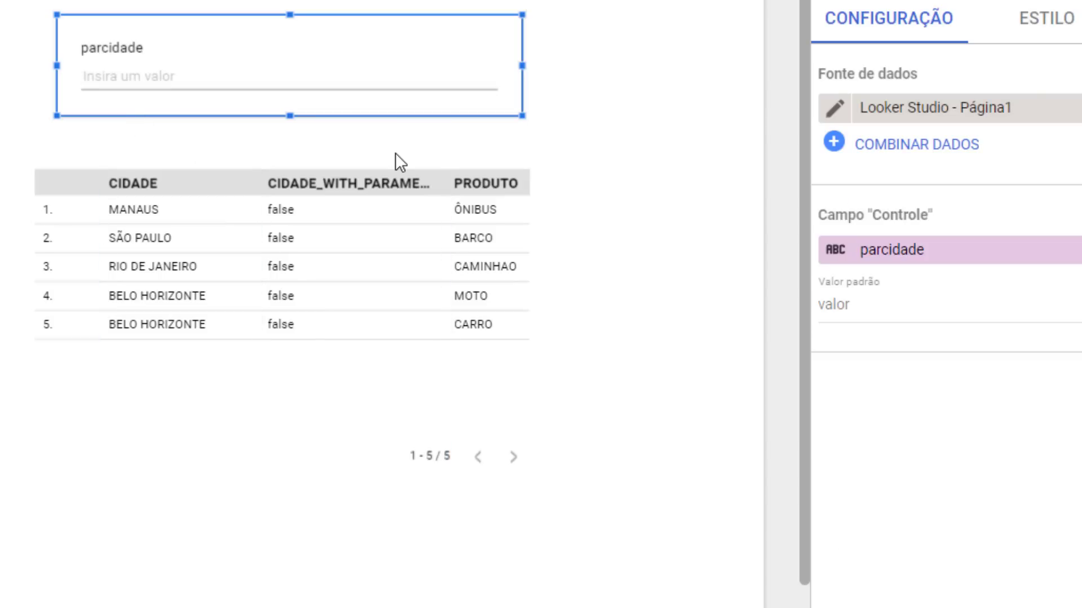
pyautogui.write('man')
pyautogui.press('BackSpace')
pyautogui.press('BackSpace')
pyautogui.press('BackSpace')
pyautogui.write('MANAUS')
pyautogui.press('Return')
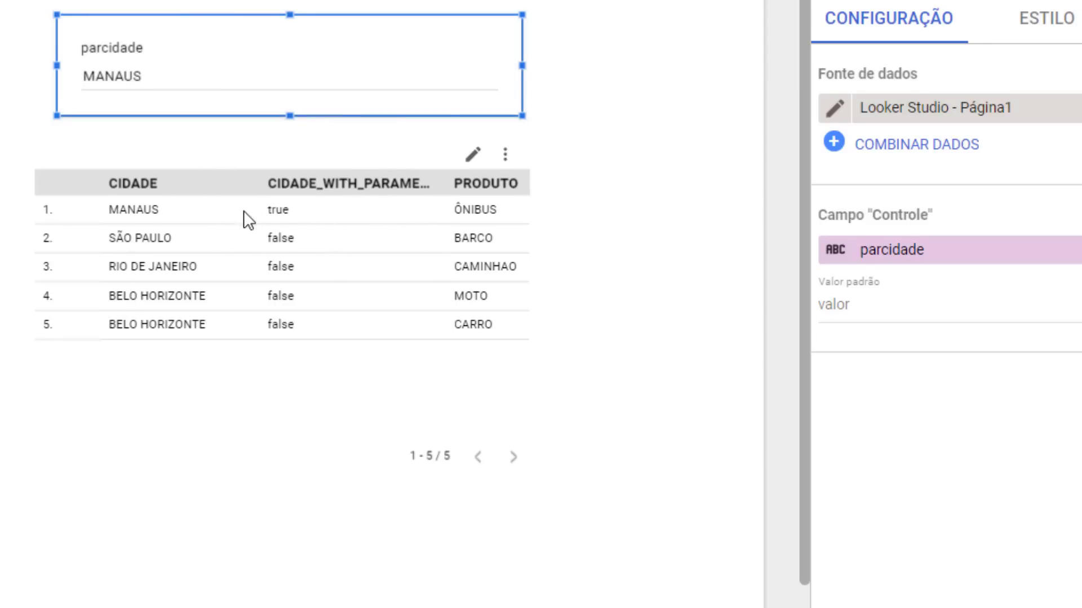
# Create a filter on the table that excludes records where CIDADE_WITH_PARAMETERS is Falso, and save it.
pyautogui.click(213, 212)
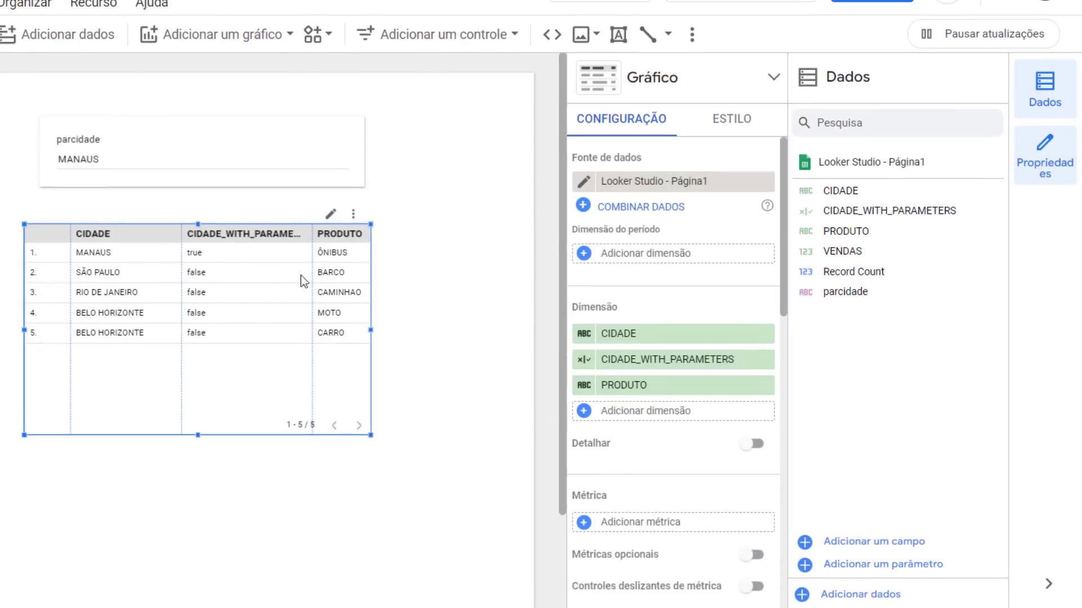
pyautogui.scroll(-12, 683, 446)
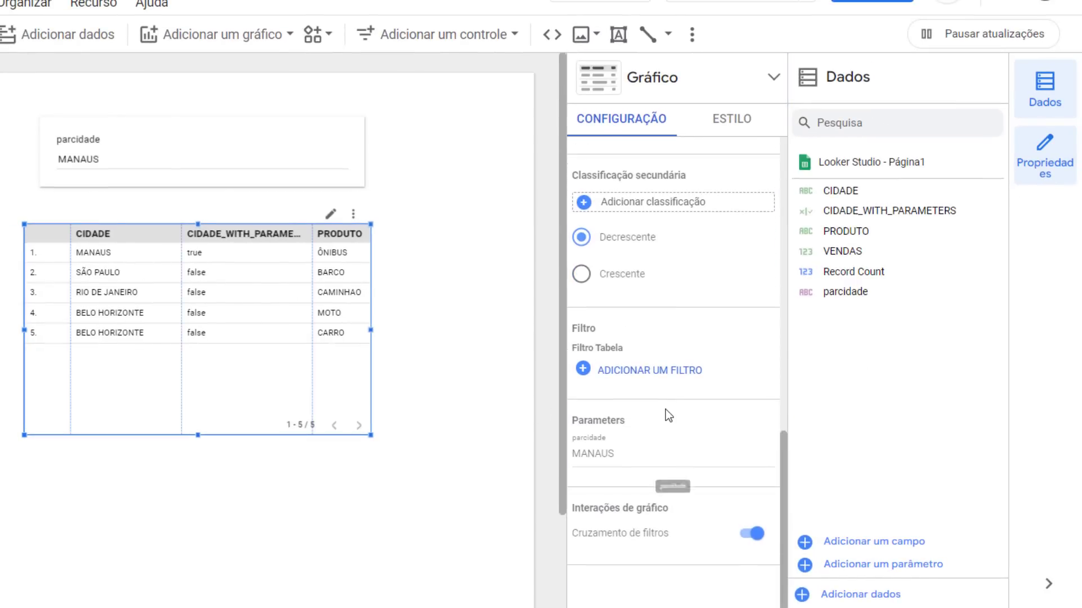
pyautogui.click(653, 376)
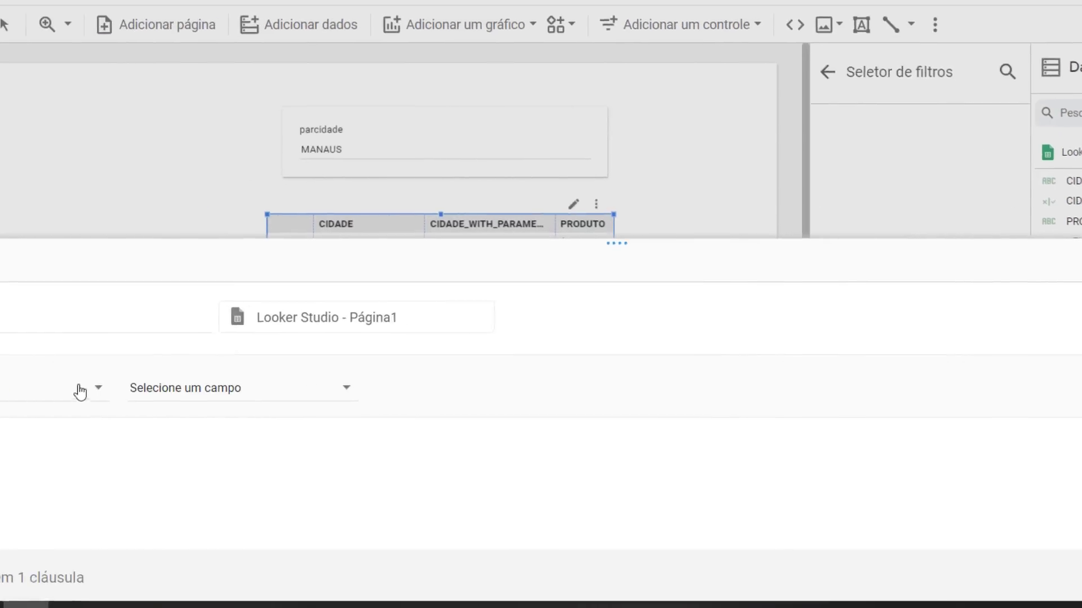
pyautogui.click(148, 403)
pyautogui.click(96, 434)
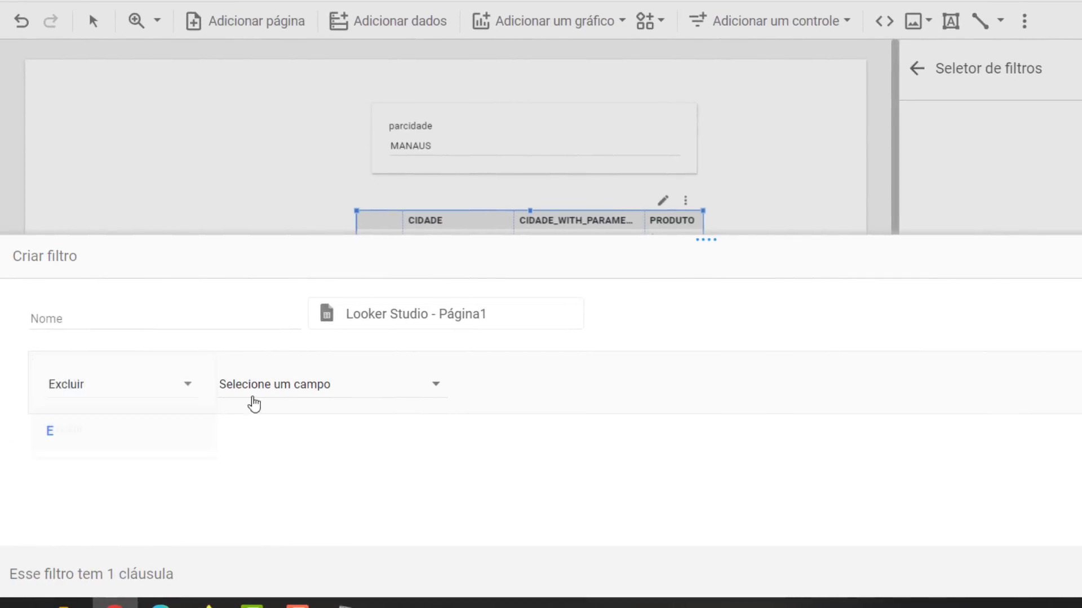
pyautogui.click(283, 388)
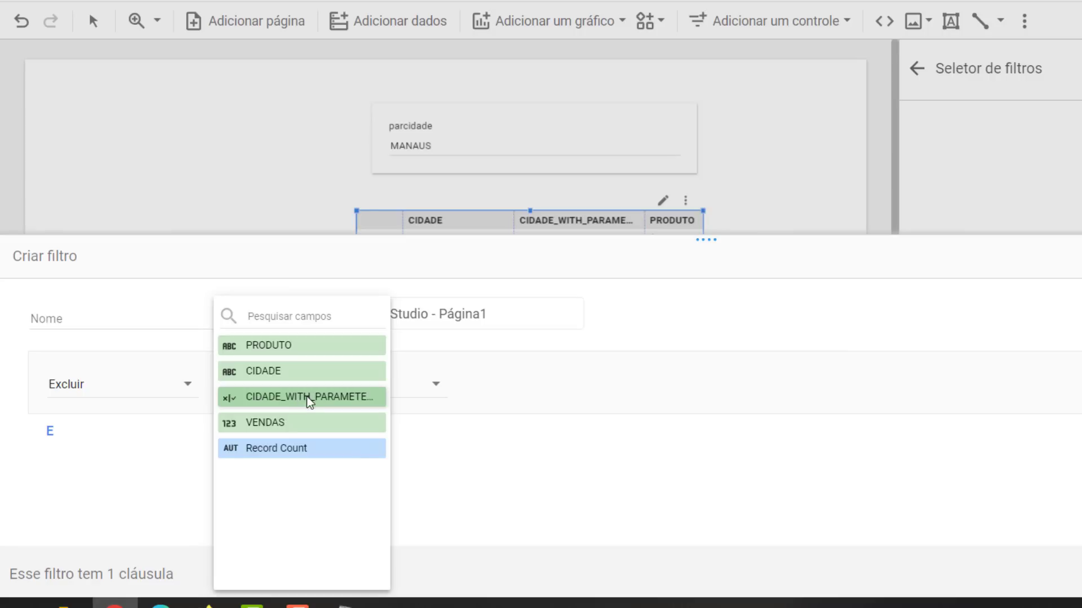
pyautogui.click(309, 399)
pyautogui.click(545, 395)
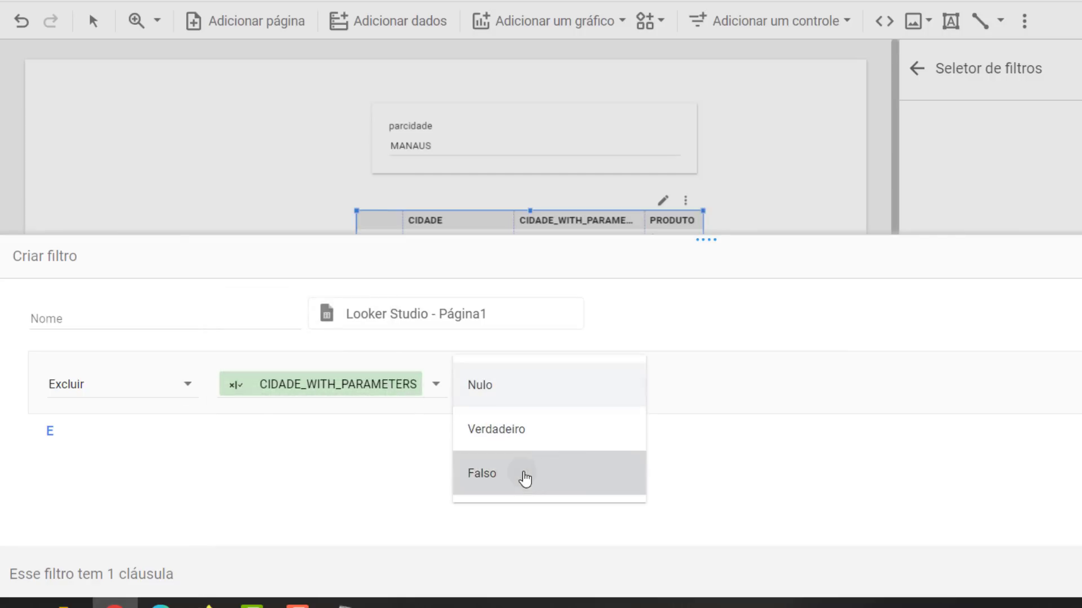
pyautogui.click(524, 478)
pyautogui.click(1015, 585)
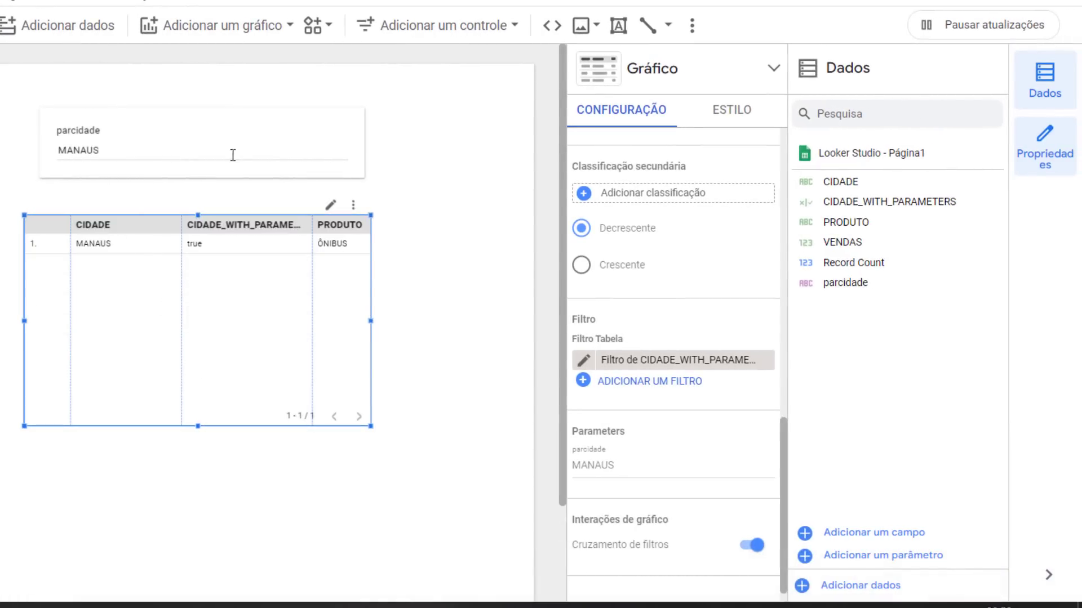
# Enter BELO HORIZONTE as the value of the parcidade input control and apply it.
pyautogui.click(195, 162)
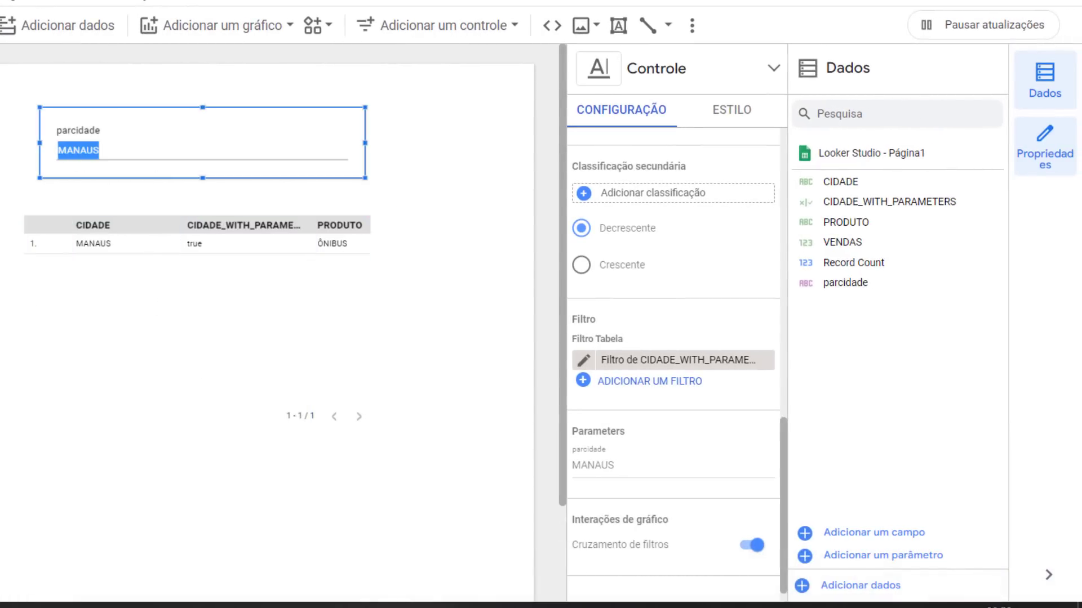
pyautogui.write('bel')
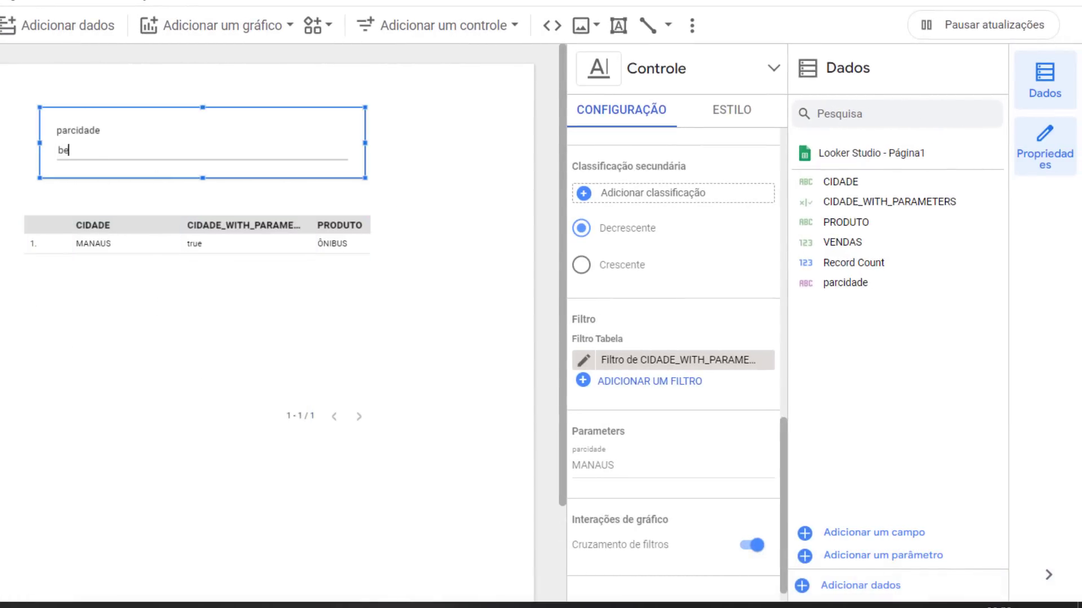
pyautogui.press('BackSpace')
pyautogui.press('BackSpace')
pyautogui.write('B')
pyautogui.press('Return')
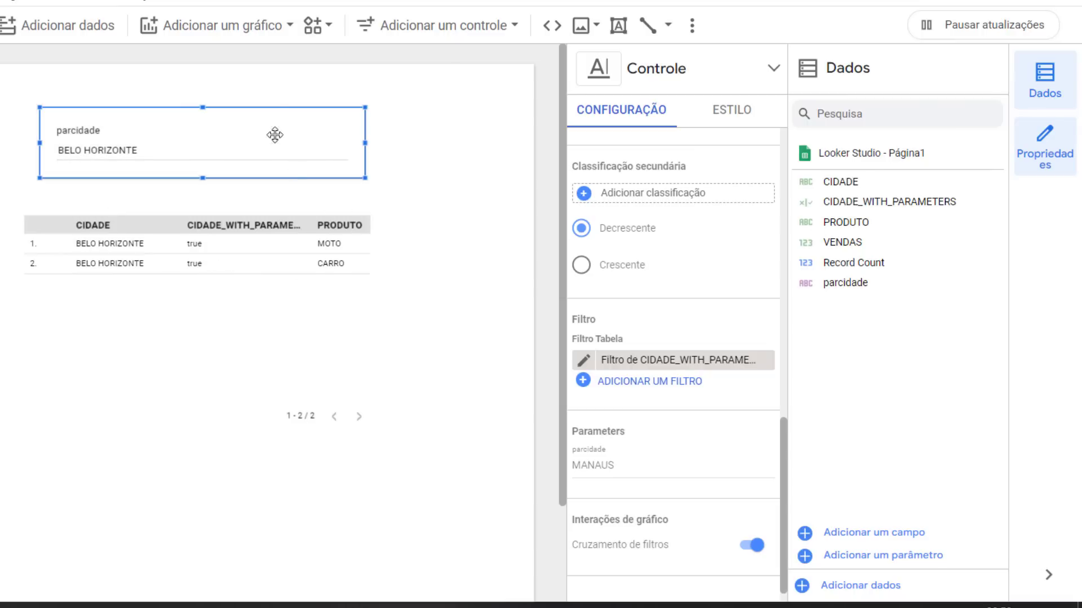
# Insert a Google Maps bubble chart below the table rows.
pyautogui.click(224, 41)
pyautogui.click(166, 406)
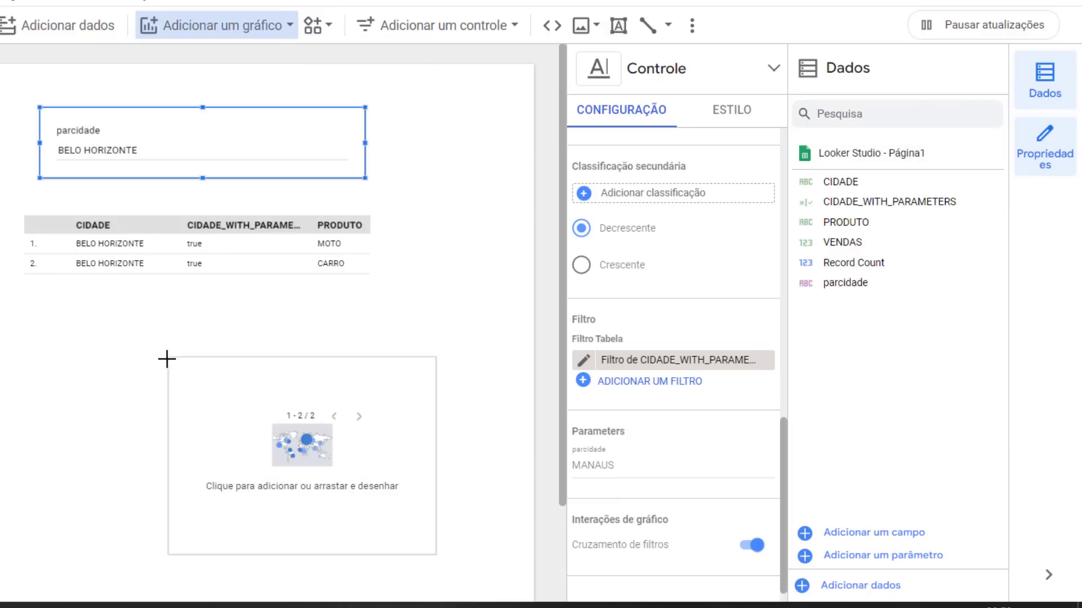
pyautogui.press('Escape')
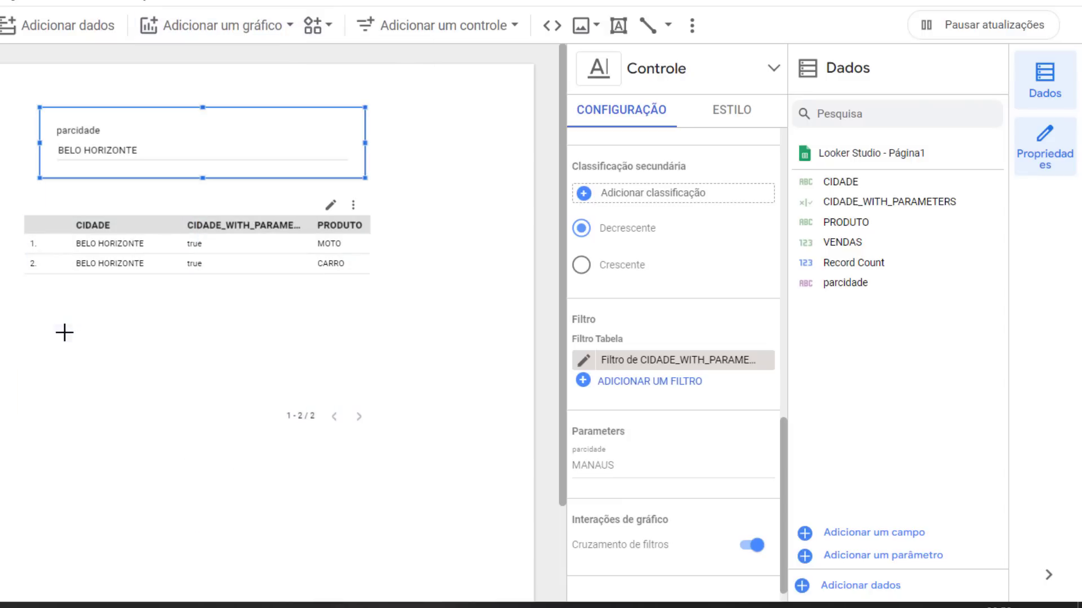
pyautogui.click(73, 360)
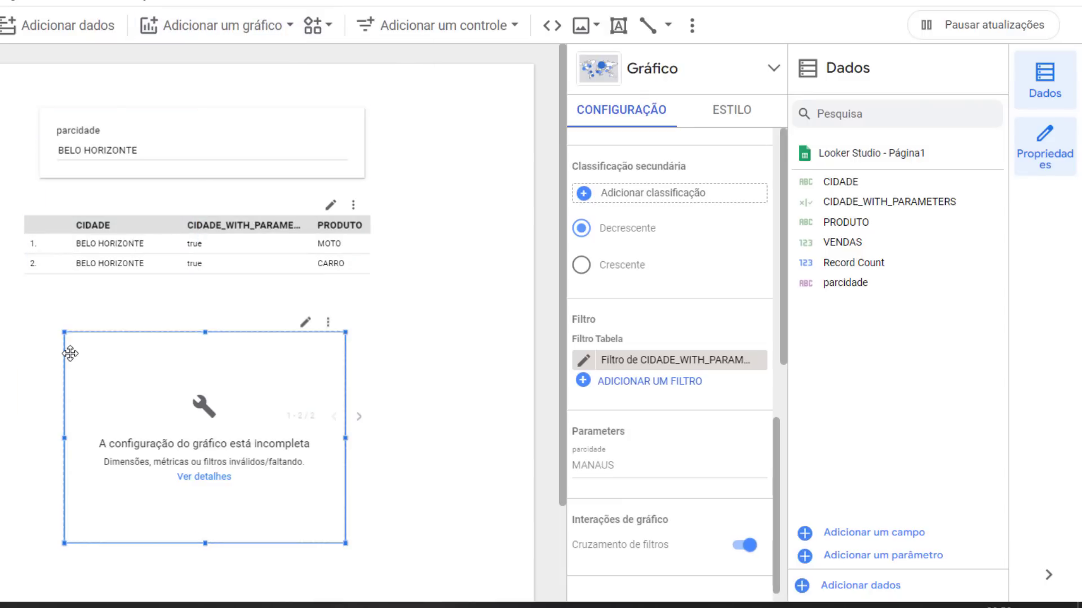
# Assign CIDADE as the map chart's location field and select the map.
pyautogui.moveTo(845, 282); pyautogui.dragTo(667, 343)
pyautogui.rightClick(667, 338)
pyautogui.click(483, 339)
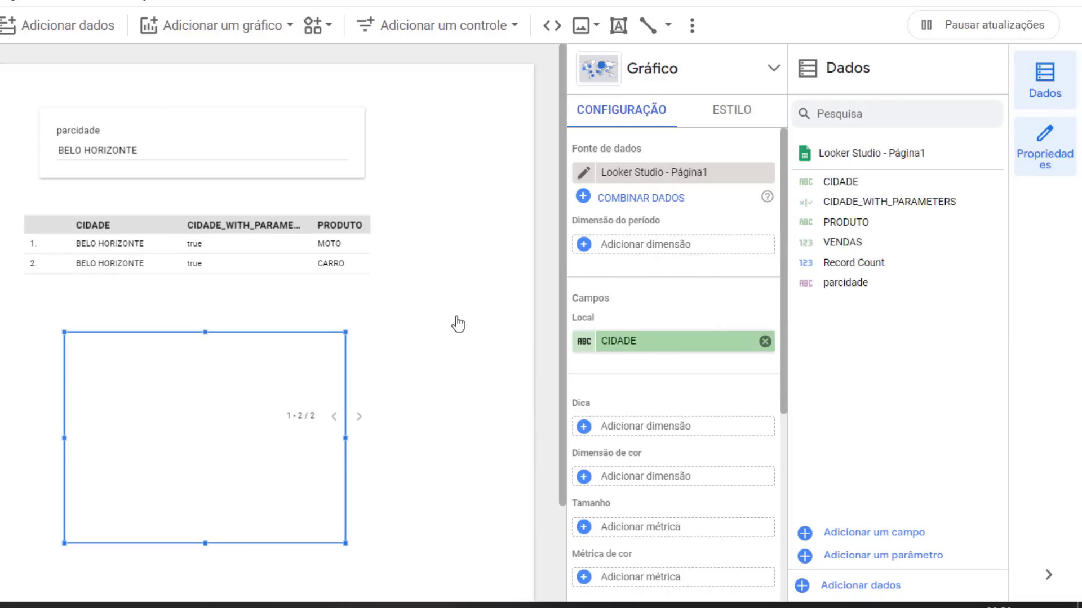
pyautogui.click(427, 328)
pyautogui.click(185, 368)
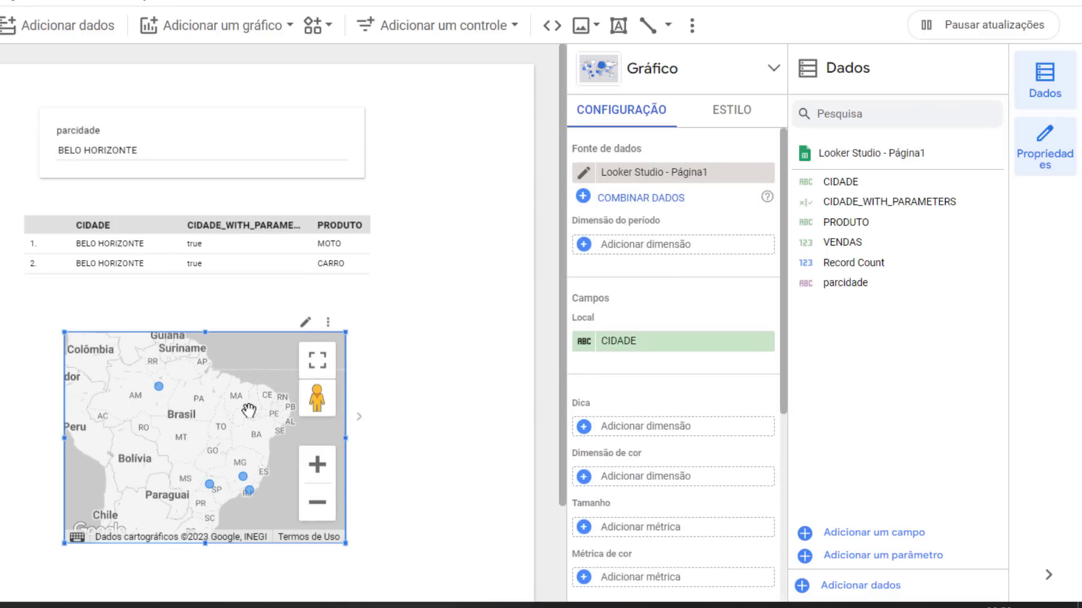
# Apply the existing CIDADE_WITH_PARAMETERS filter to the map chart.
pyautogui.scroll(-1, 718, 430)
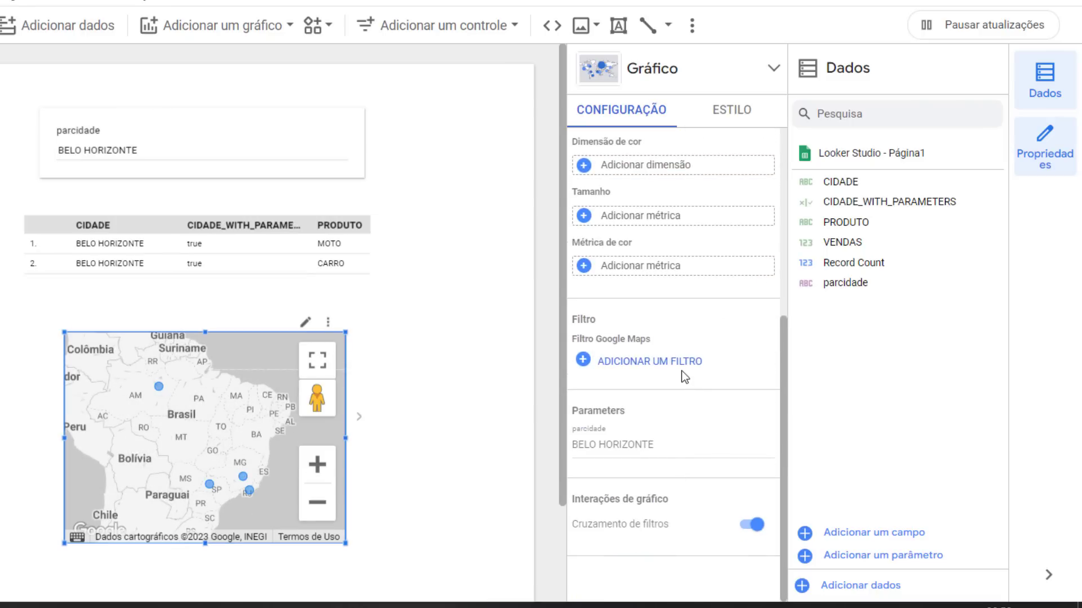
pyautogui.click(679, 362)
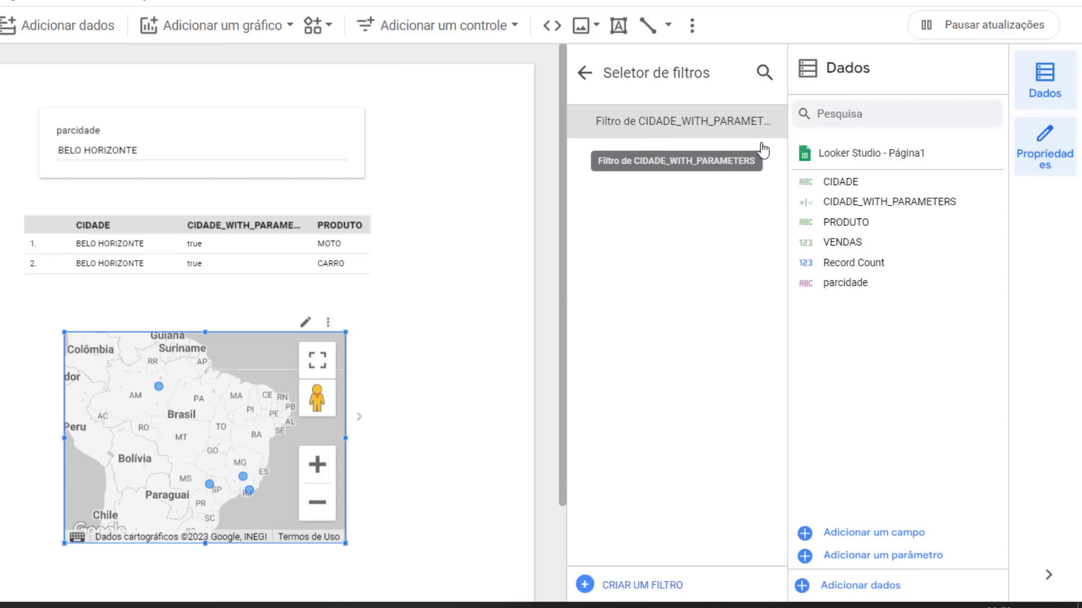
pyautogui.click(619, 123)
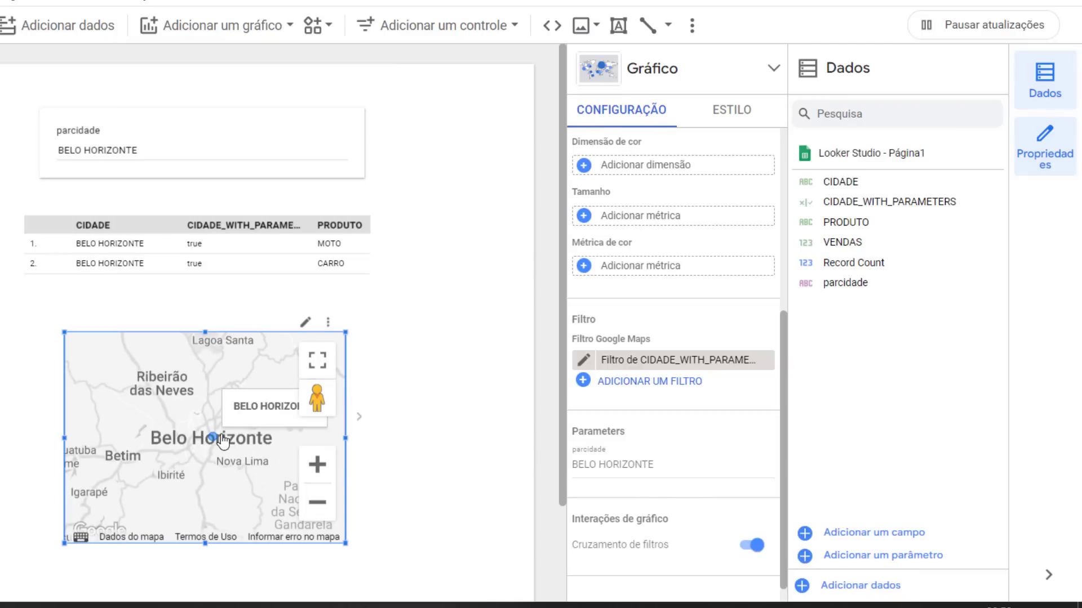
# Set the parcidade input control to MANAUS and examine the map's point, filter and parameter settings.
pyautogui.click(136, 150)
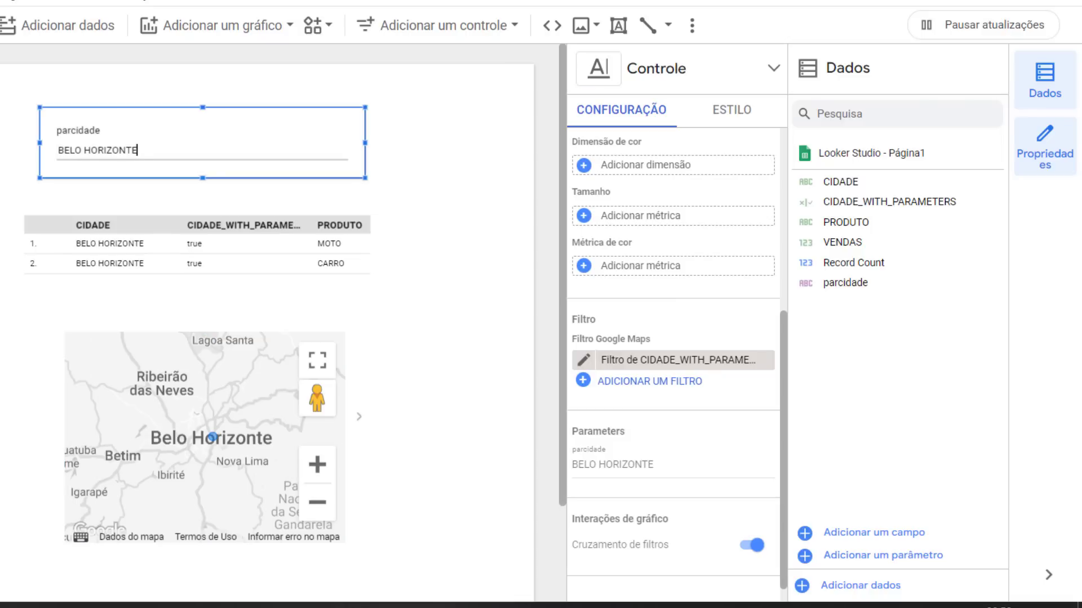
pyautogui.hotkey('ctrl', 'a')
pyautogui.write('MANAUS')
pyautogui.press('Return')
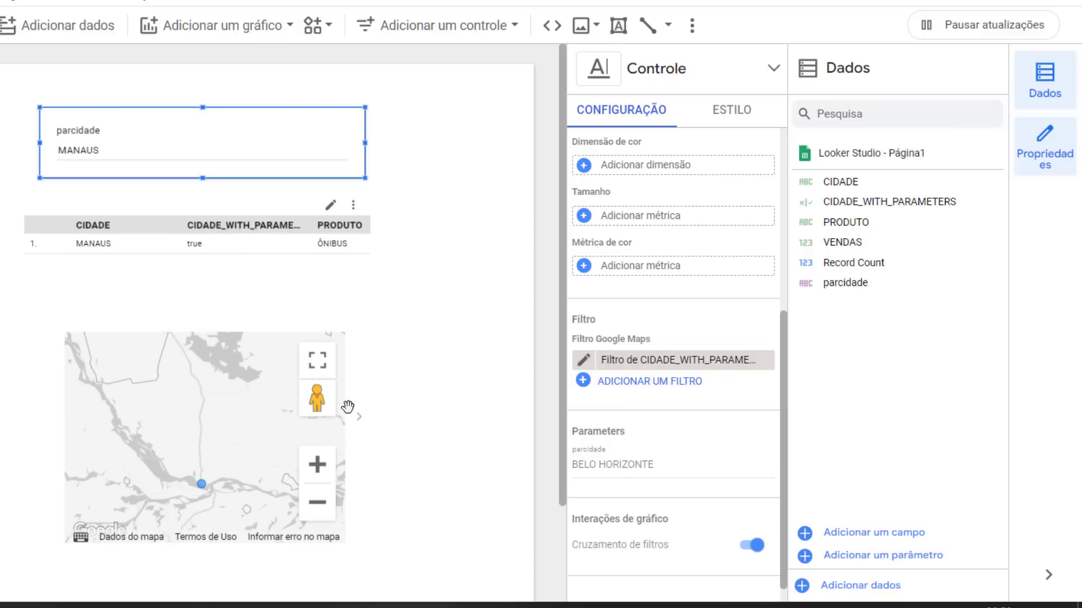
pyautogui.click(203, 488)
pyautogui.click(456, 303)
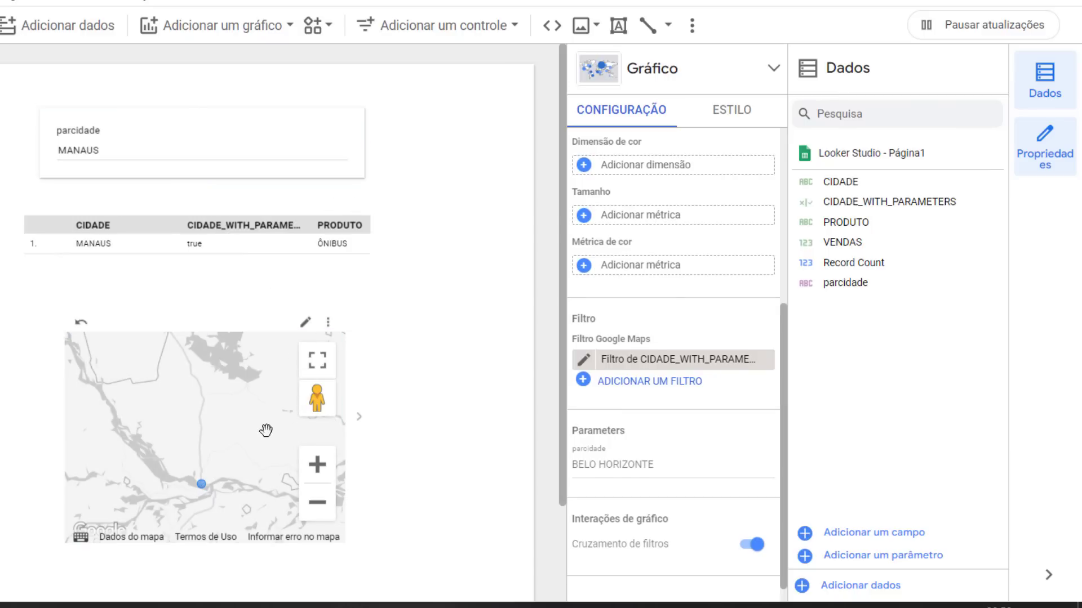
pyautogui.click(265, 429)
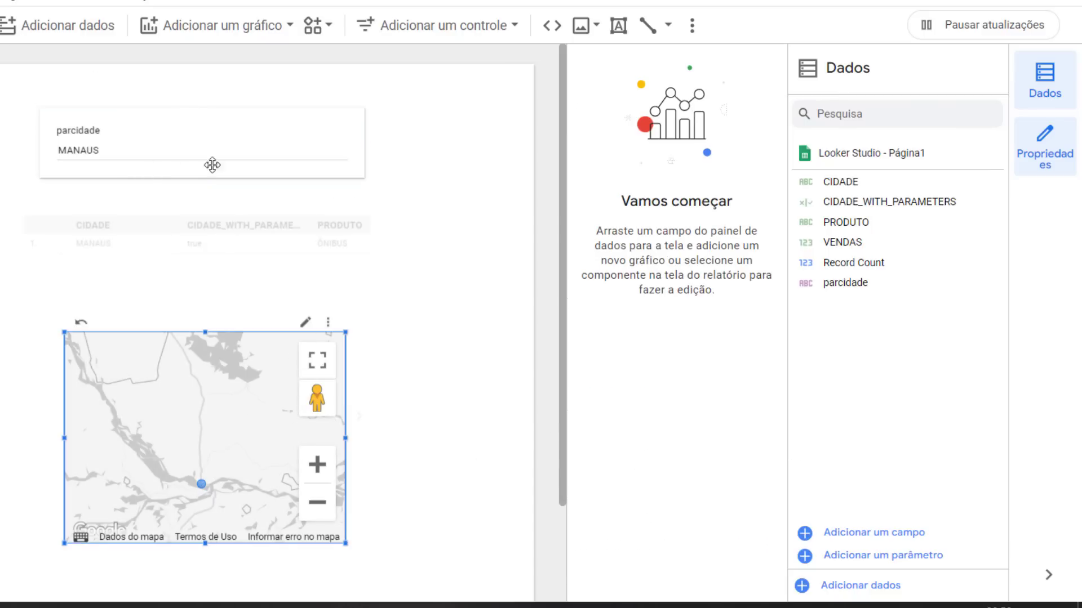
pyautogui.scroll(-6, 716, 358)
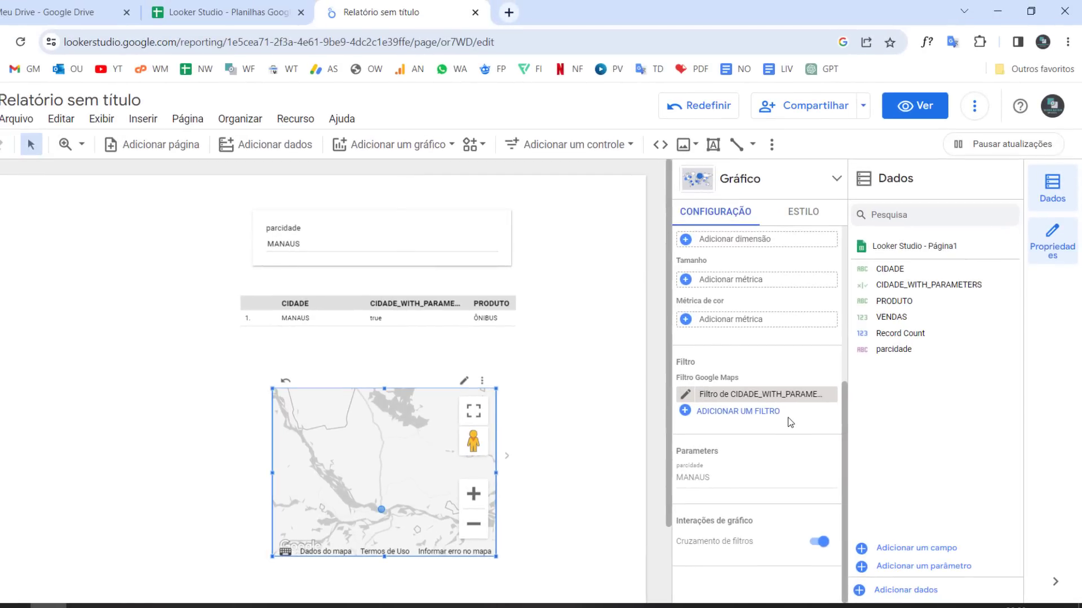
# Open a new browser tab and search Google for "javascript online".
pyautogui.click(391, 48)
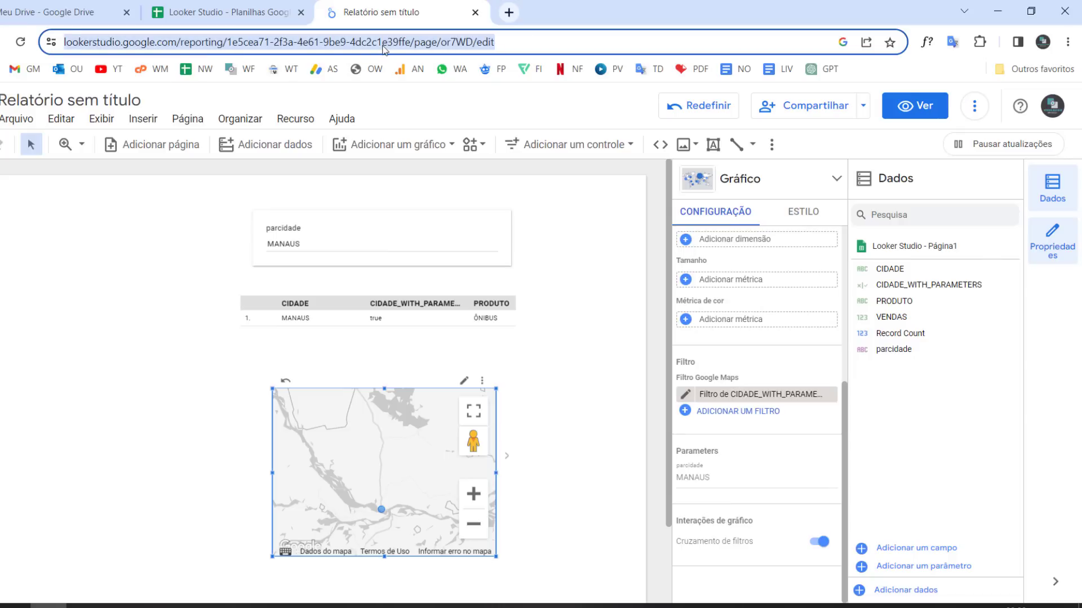
pyautogui.hotkey('ctrl', 't')
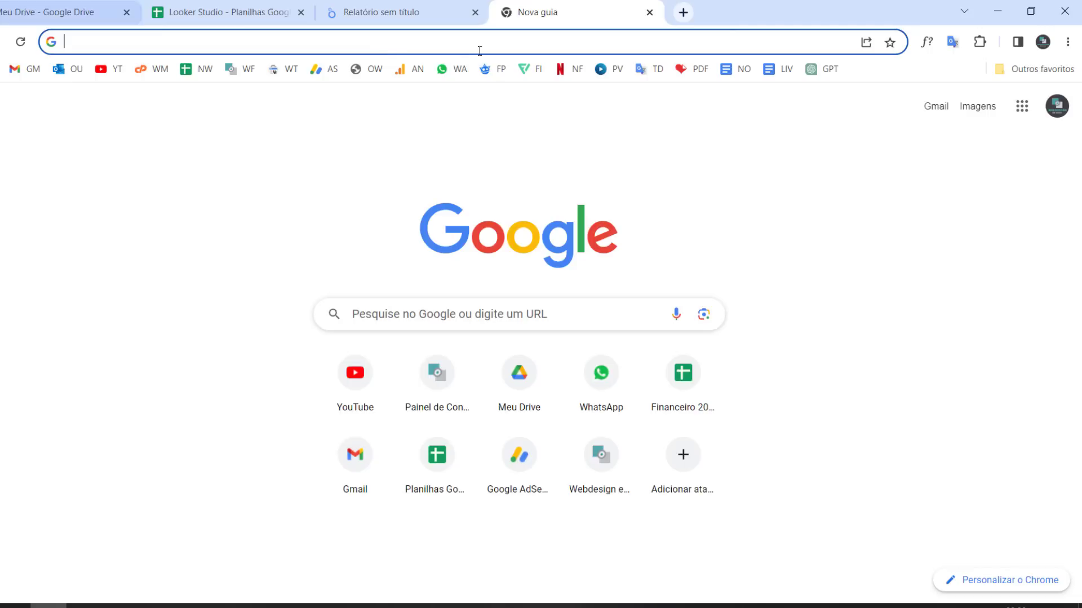
pyautogui.click(525, 40)
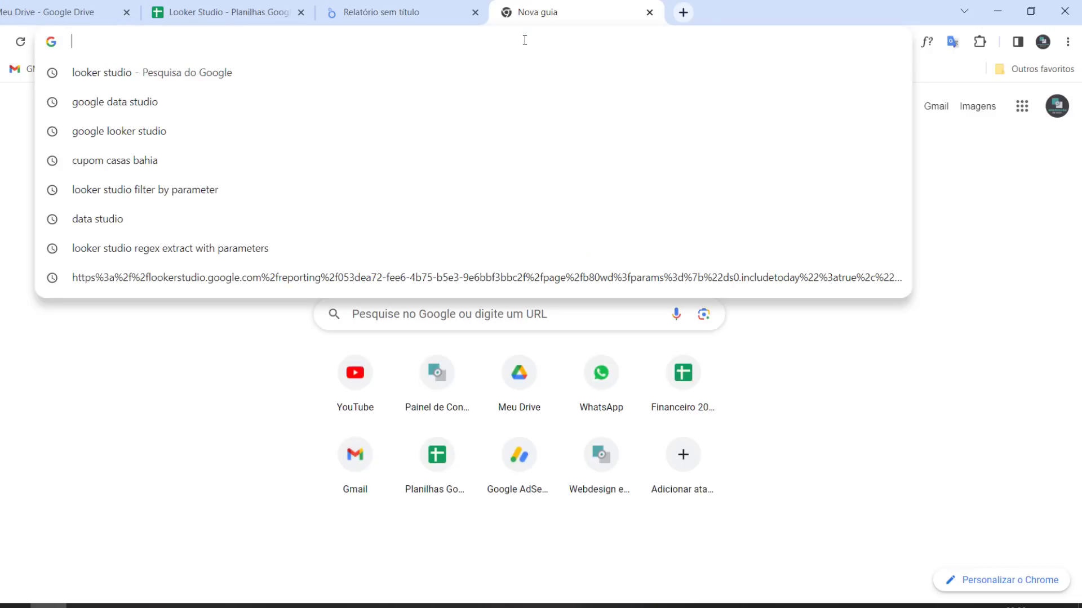
pyautogui.write('jav')
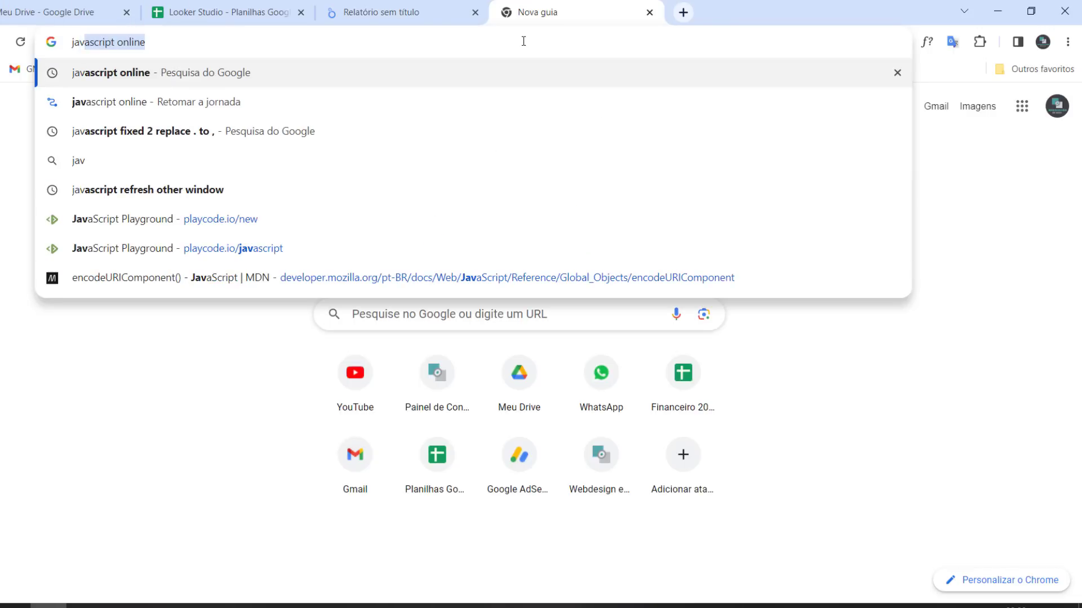
pyautogui.press('Return')
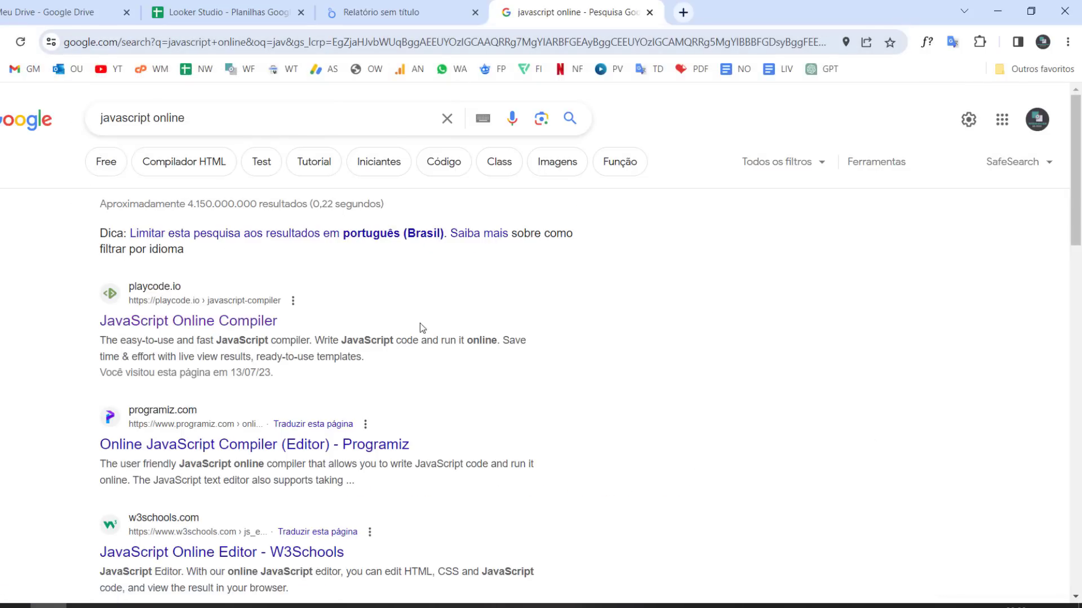
# Open the playcode.io JavaScript Online Compiler from the results and start a project from the popular JavaScript template.
pyautogui.click(269, 324)
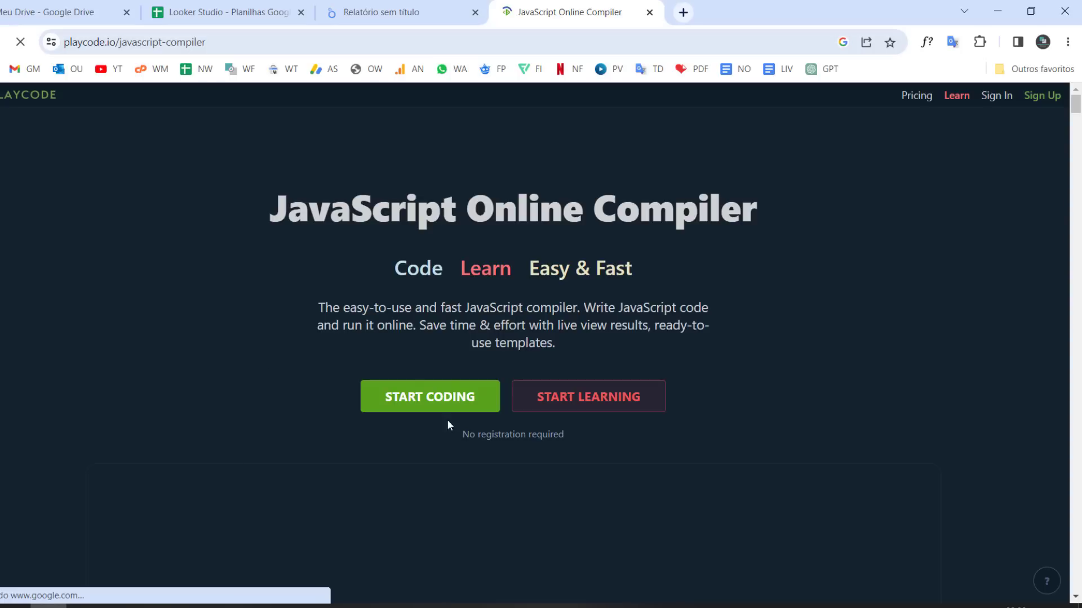
pyautogui.click(431, 395)
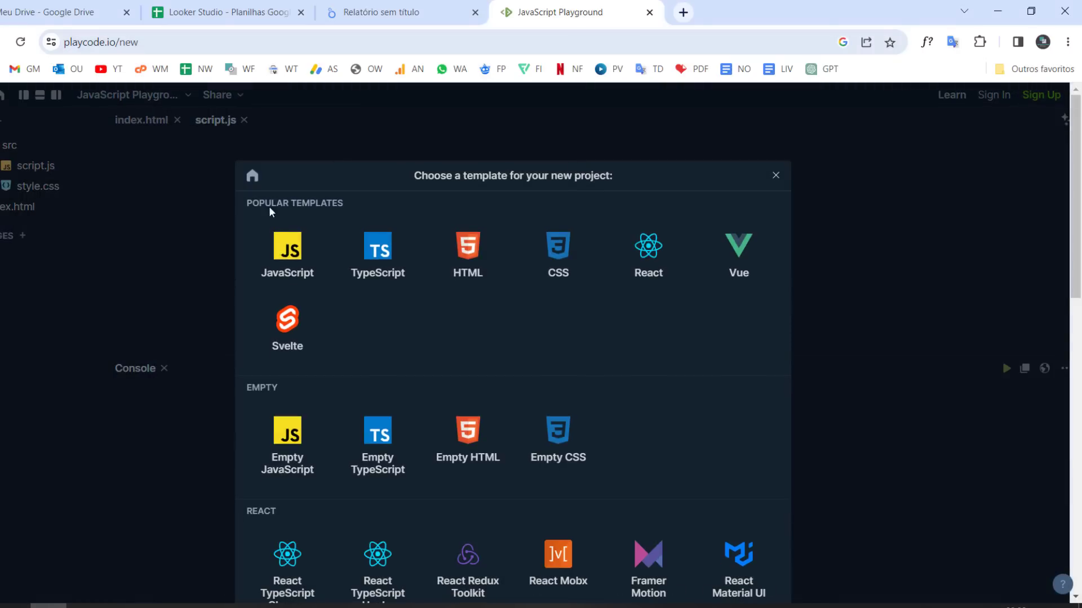
pyautogui.click(285, 252)
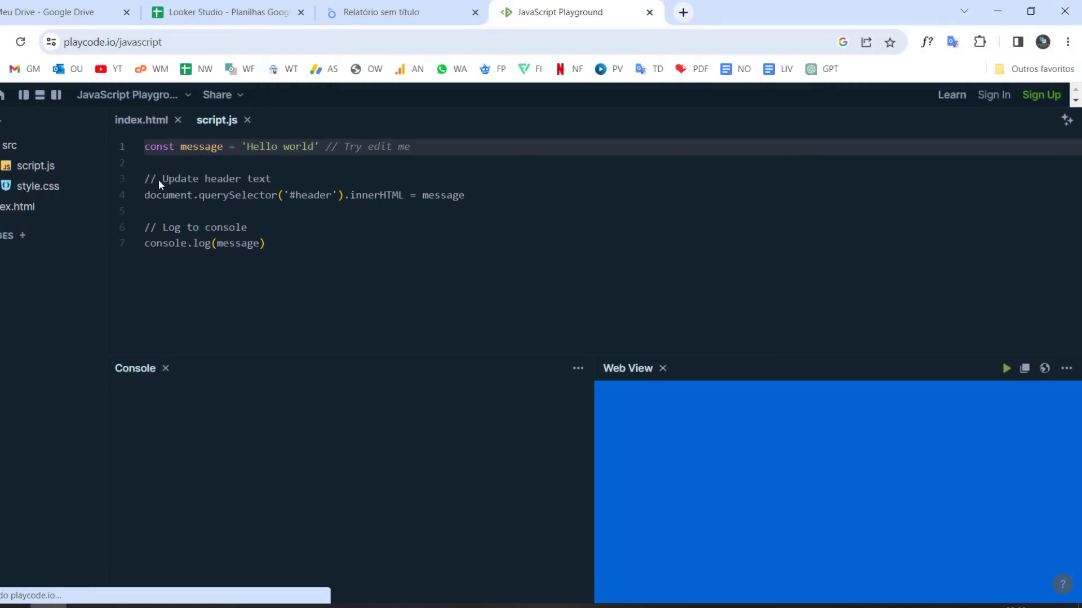
# Replace all sample code in script.js with an empty object constant named json, dismissing the feedback pop-up.
pyautogui.moveTo(265, 243); pyautogui.dragTo(59, 84)
pyautogui.press('Delete')
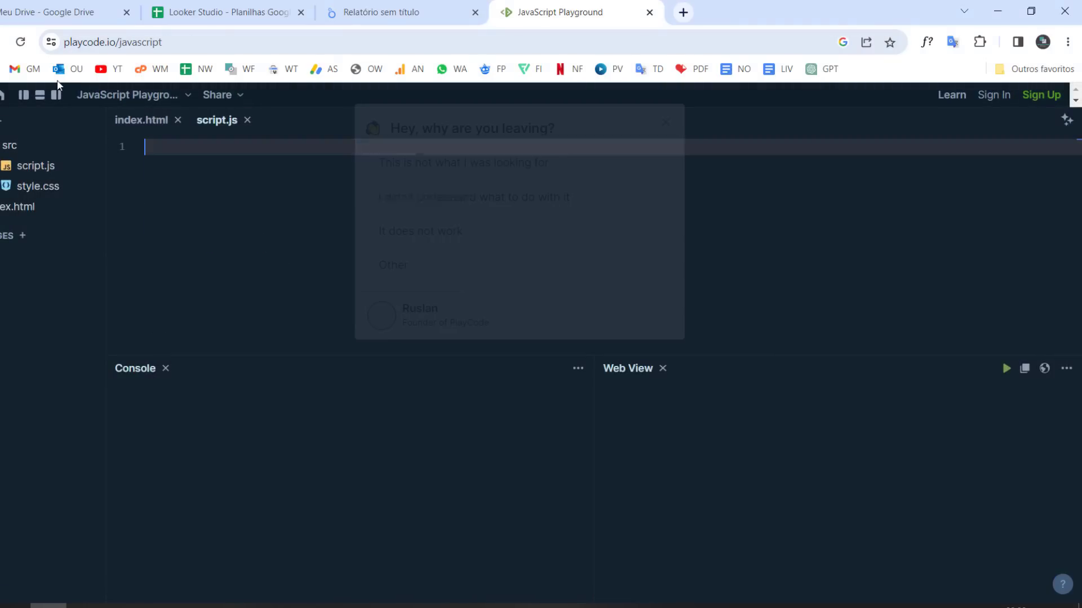
pyautogui.write('const')
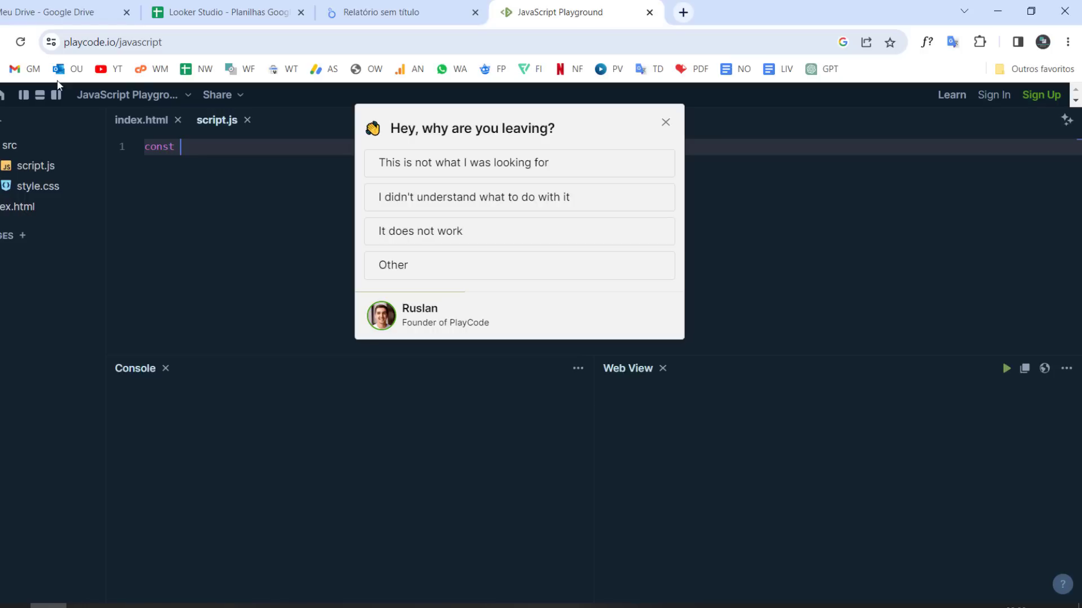
pyautogui.write(' json')
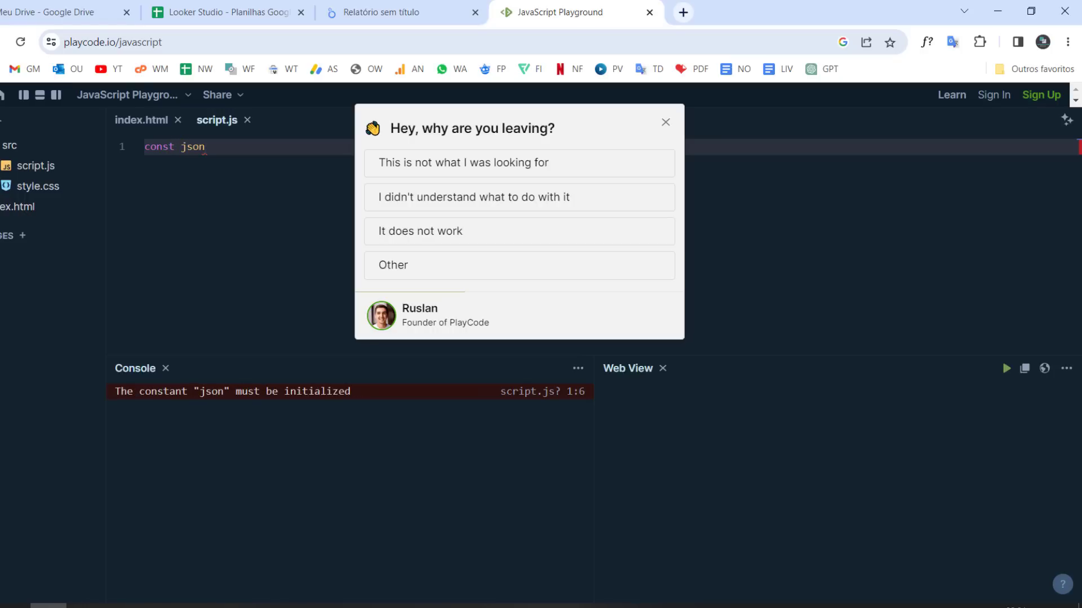
pyautogui.click(665, 122)
pyautogui.write('= {')
pyautogui.press('Return')
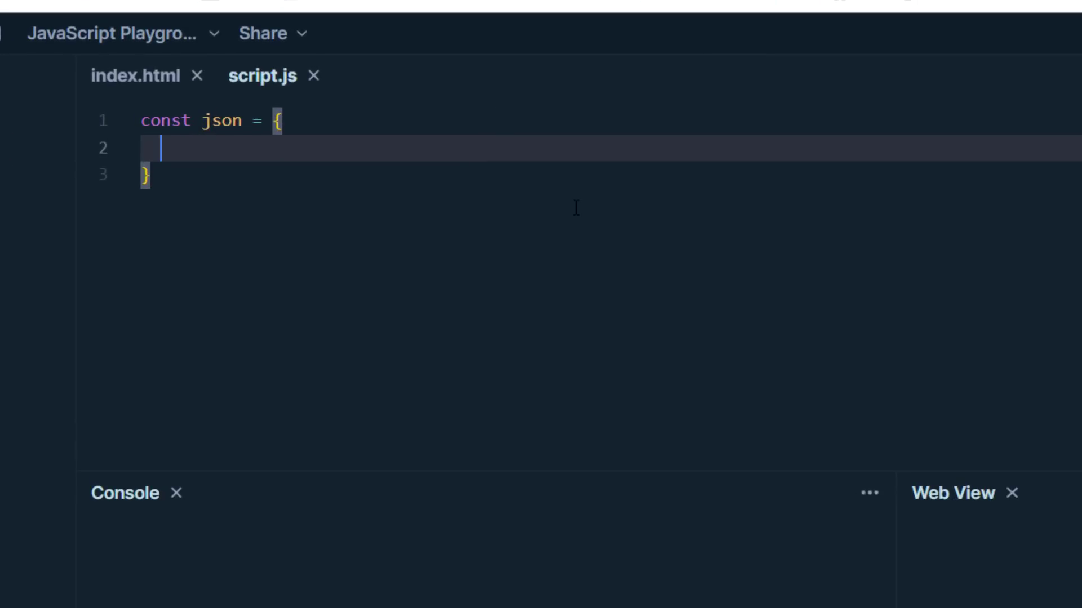
# Add the key "ds0.parcidade" to the json object, copying the parameter name from the Notepad note.
pyautogui.write('""')
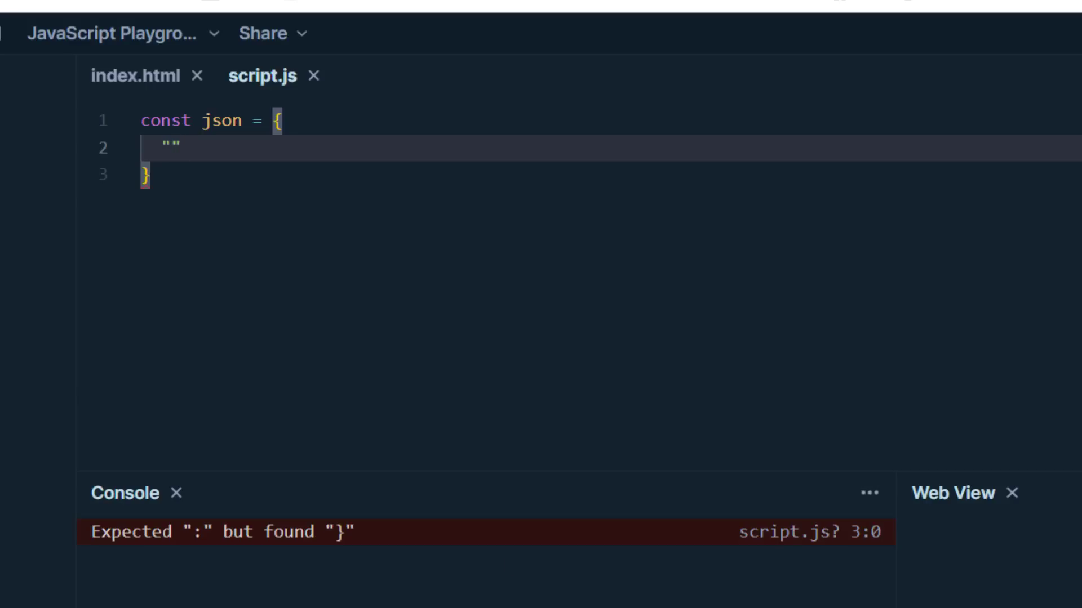
pyautogui.hotkey('alt', 'Tab')
pyautogui.hotkey('ctrl', 'a')
pyautogui.hotkey('ctrl', 'c')
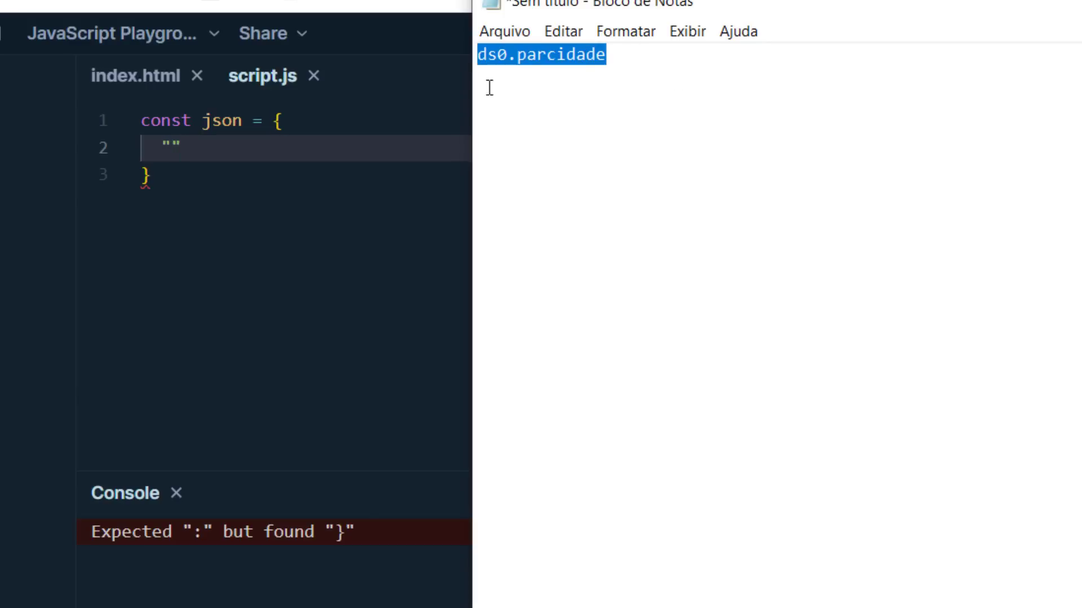
pyautogui.hotkey('alt', 'Tab')
pyautogui.click(321, 210)
pyautogui.click(171, 147)
pyautogui.hotkey('ctrl', 'v')
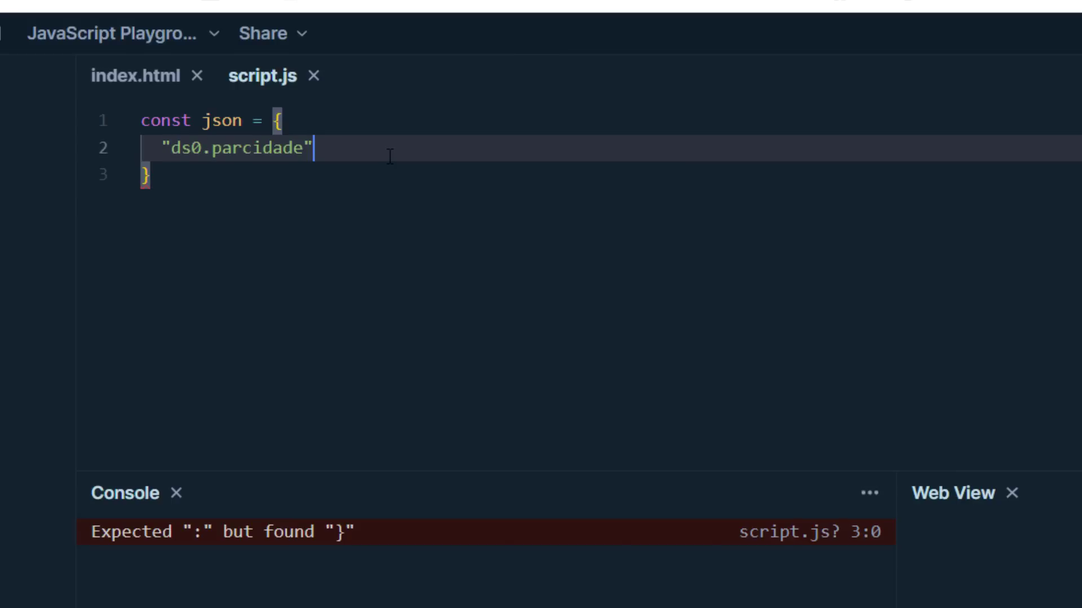
pyautogui.click(382, 141)
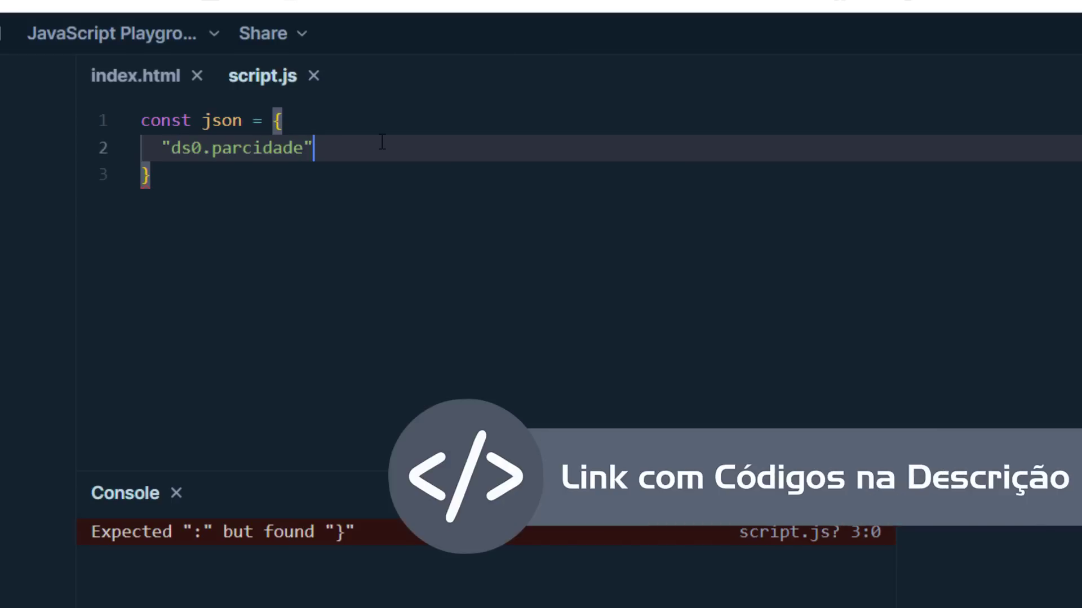
# Give the "ds0.parcidade" key the string value "MANAUS", closing the Share pop-up if it opens.
pyautogui.write(': "')
pyautogui.press('capslock')
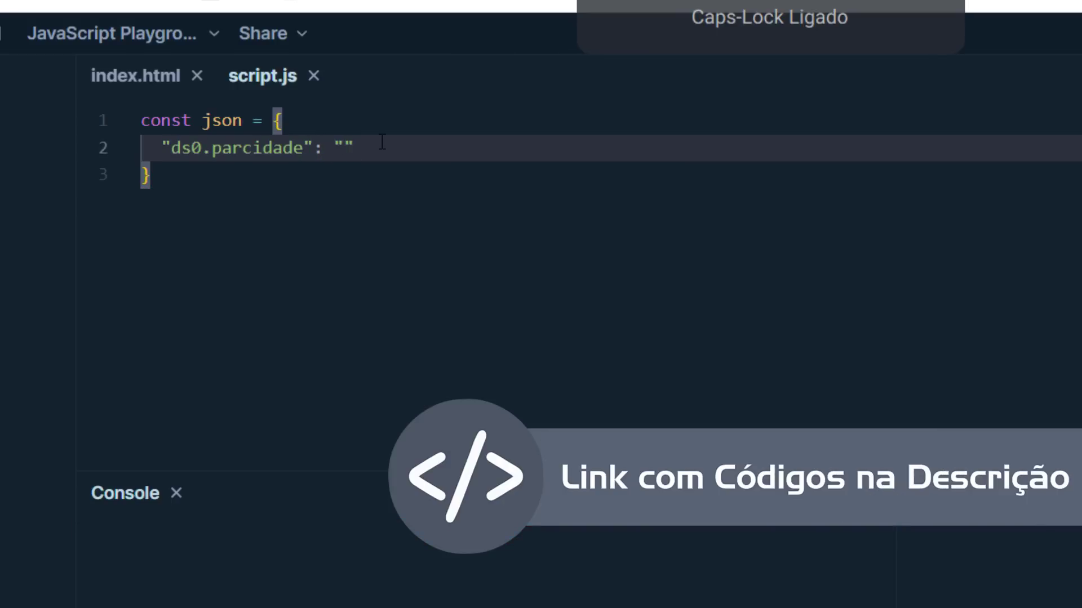
pyautogui.write('MANUA')
pyautogui.press('BackSpace')
pyautogui.press('BackSpace')
pyautogui.write('AUS')
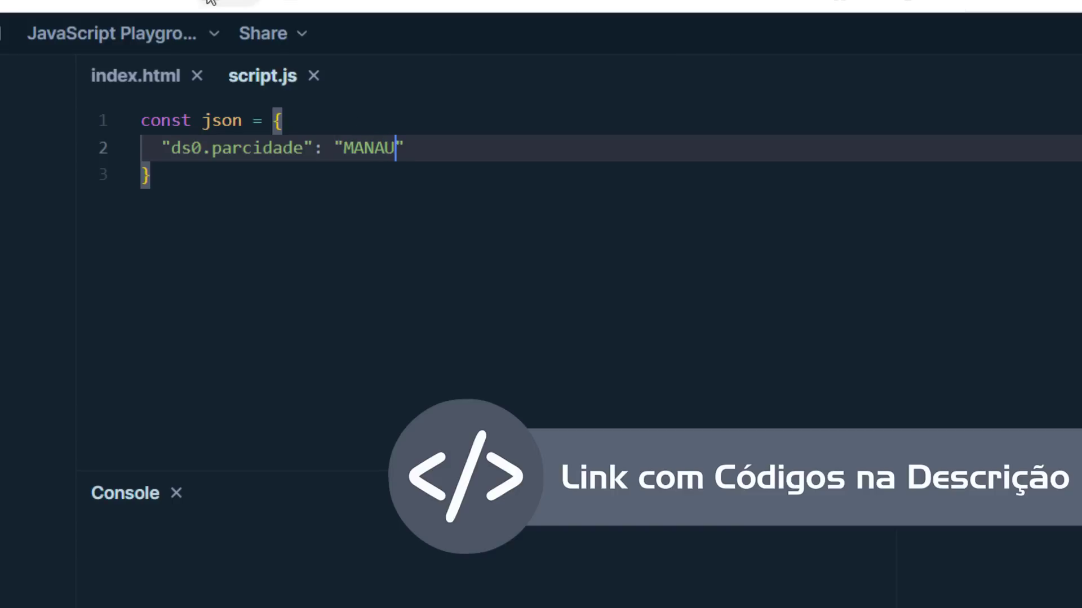
pyautogui.press('capslock')
pyautogui.click(263, 33)
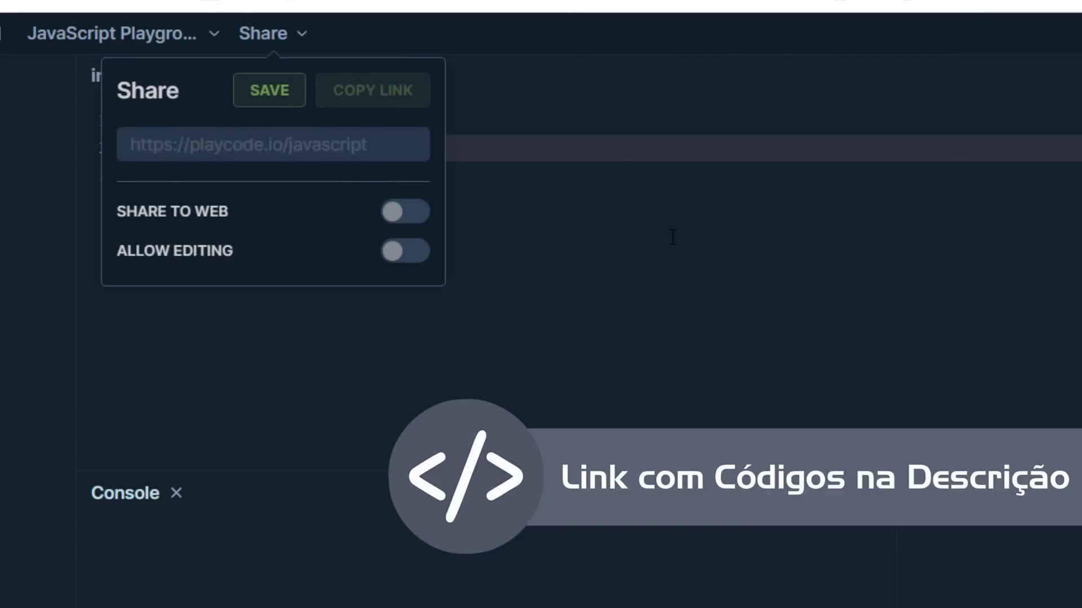
pyautogui.click(586, 252)
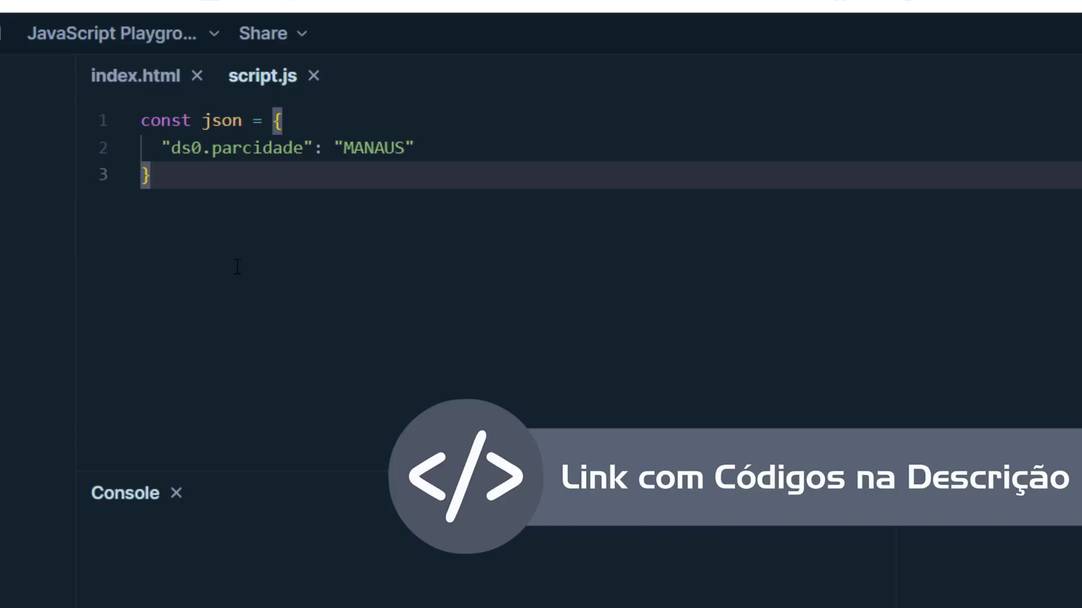
# Below the object, declare a constant encodeParams set to encodeURIComponent(json);.
pyautogui.press('Return')
pyautogui.write('const ')
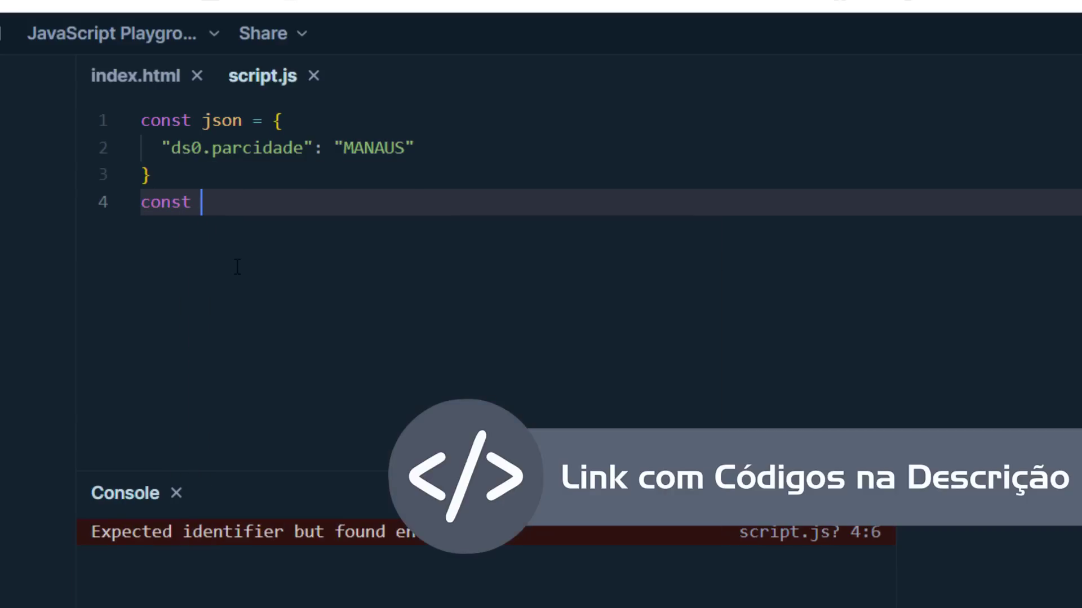
pyautogui.write('encode')
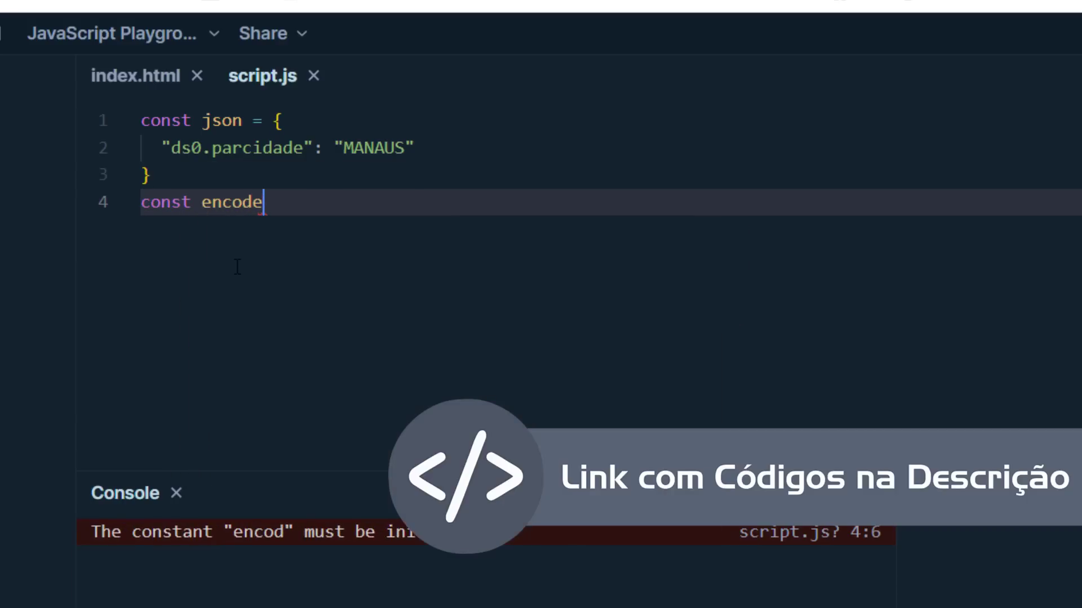
pyautogui.write('Params = ')
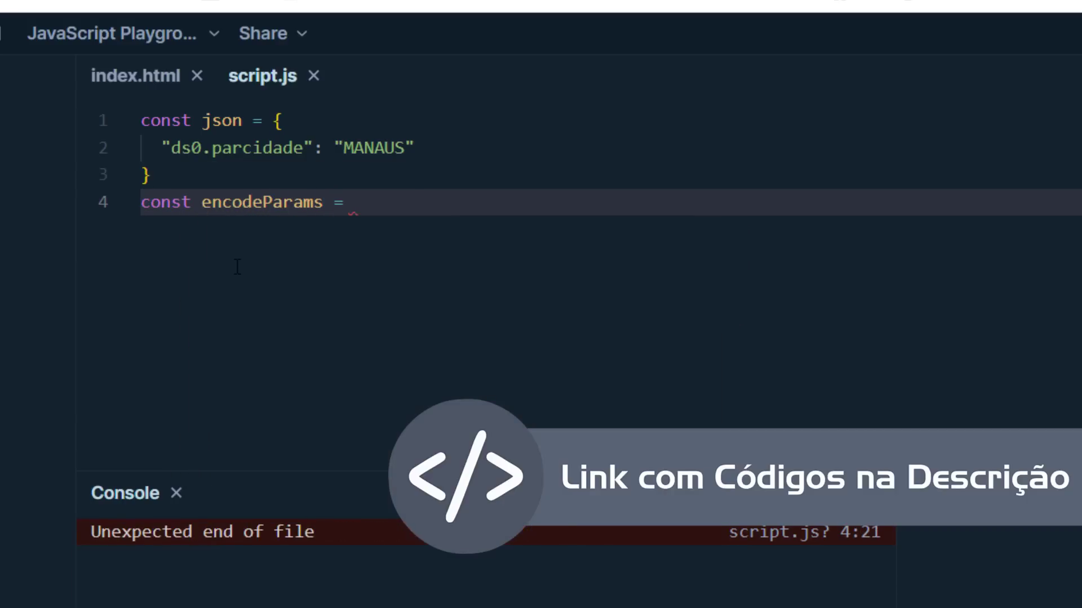
pyautogui.write('encode')
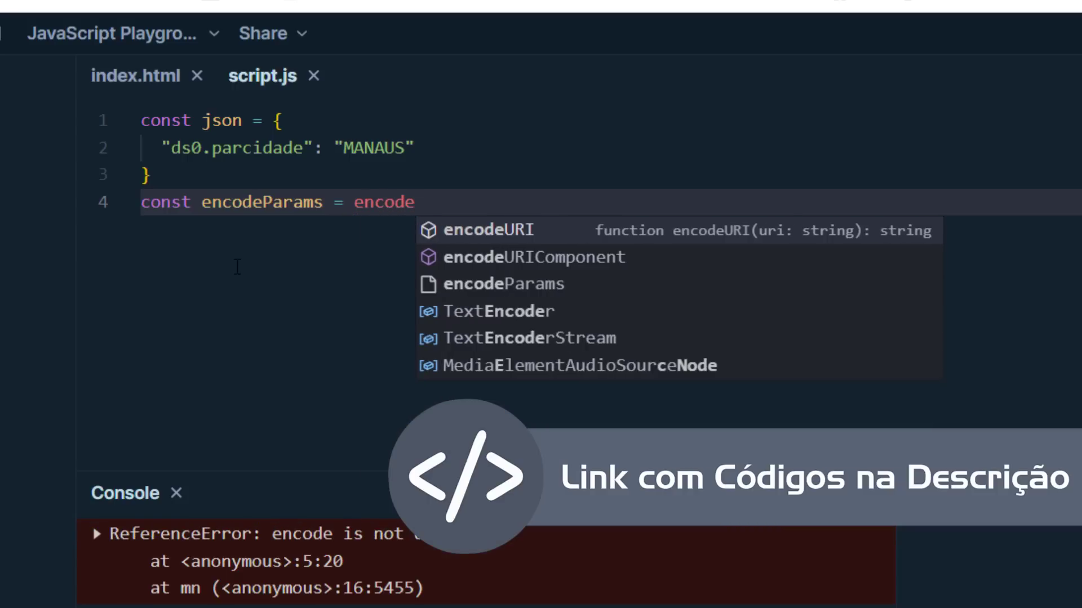
pyautogui.press('Down')
pyautogui.press('Return')
pyautogui.write('(jso')
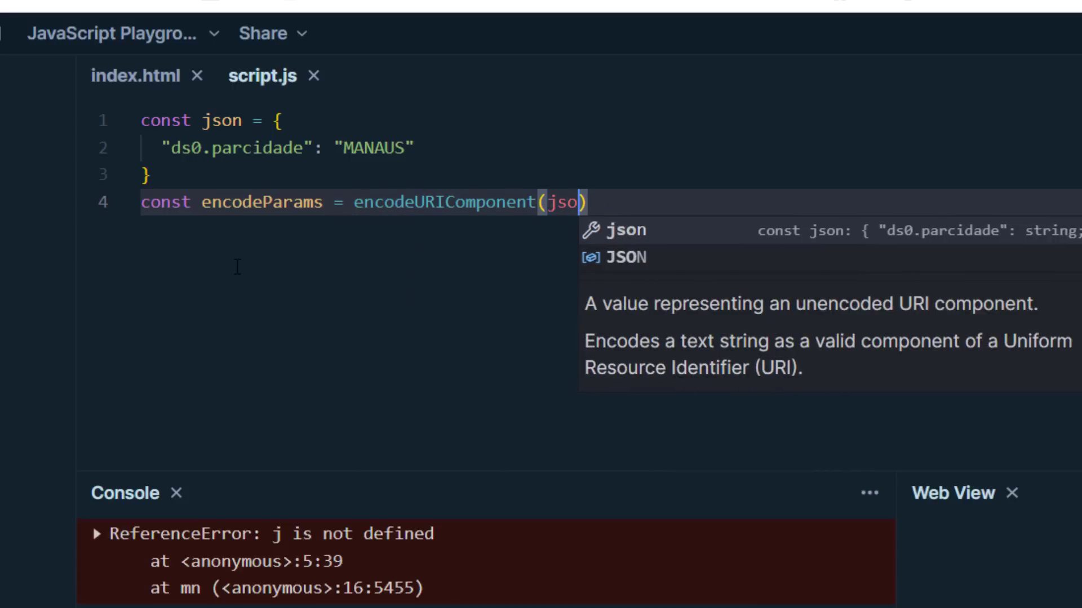
pyautogui.write('n);')
# Add a final line, console.log(encodeParams);, to output the encoded parameters.
pyautogui.press('Return')
pyautogui.write('conso')
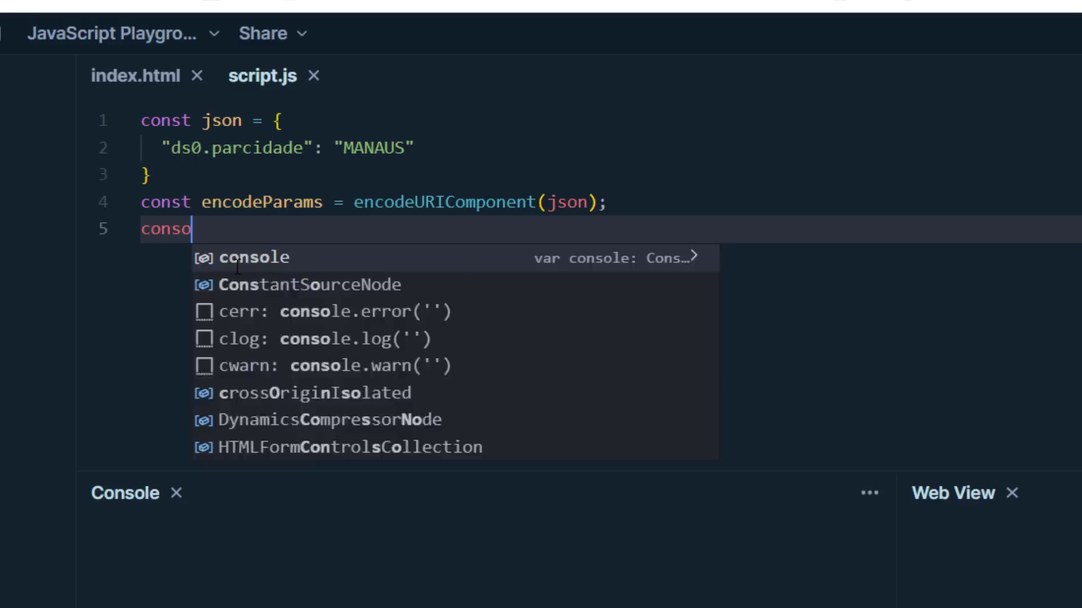
pyautogui.write('le.log(enco')
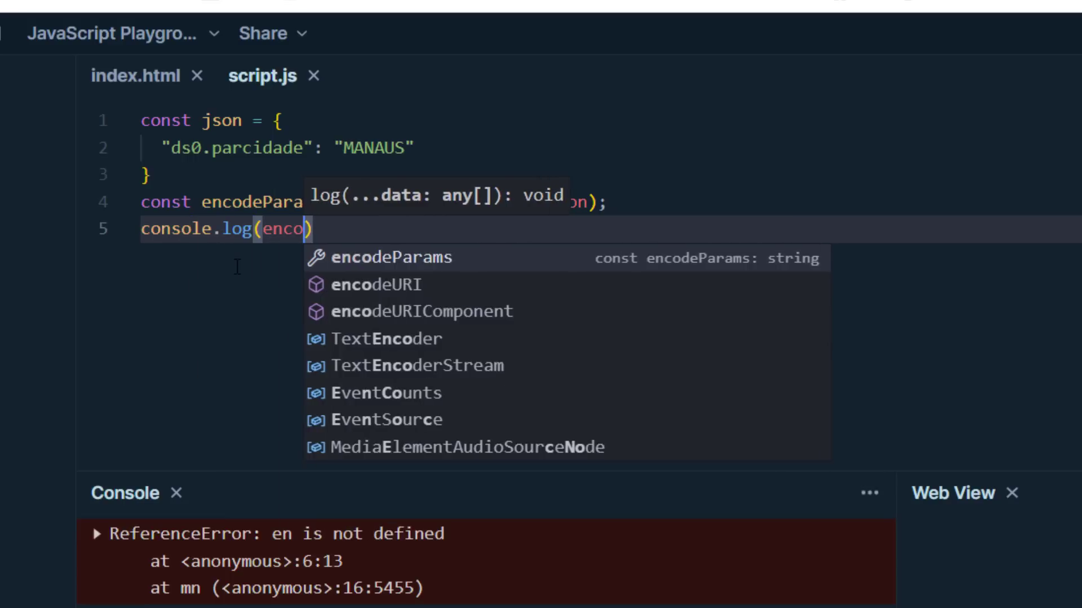
pyautogui.press('Return')
pyautogui.write(');')
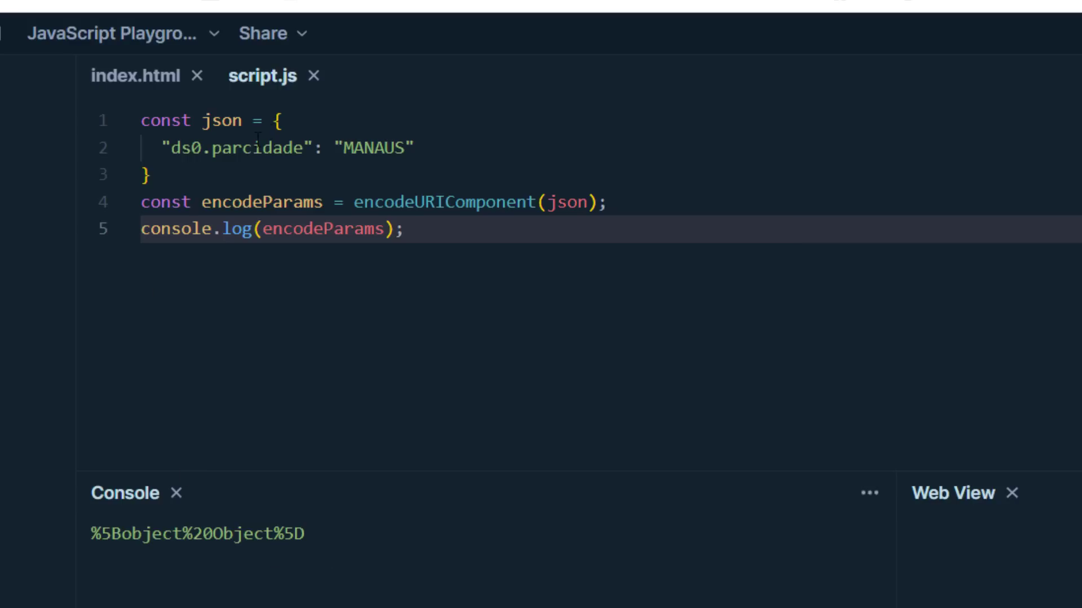
# Wrap the object assigned to json in a JSON.stringify() call, adding the closing parenthesis after its closing brace.
pyautogui.click(265, 119)
pyautogui.press('Right')
pyautogui.press('capslock')
pyautogui.write('JSON')
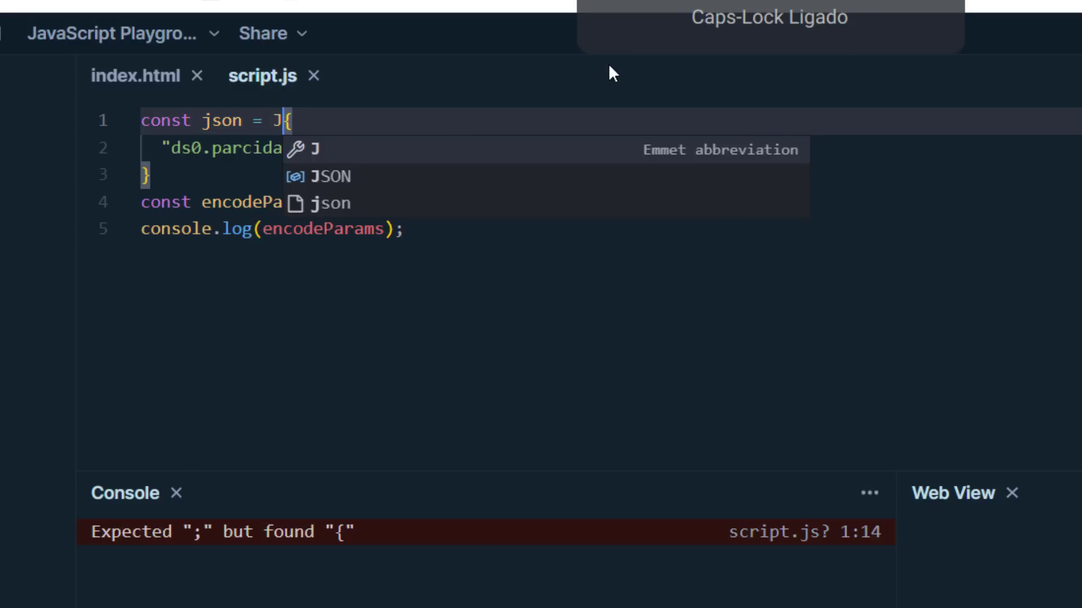
pyautogui.press('capslock')
pyautogui.write('.stringify')
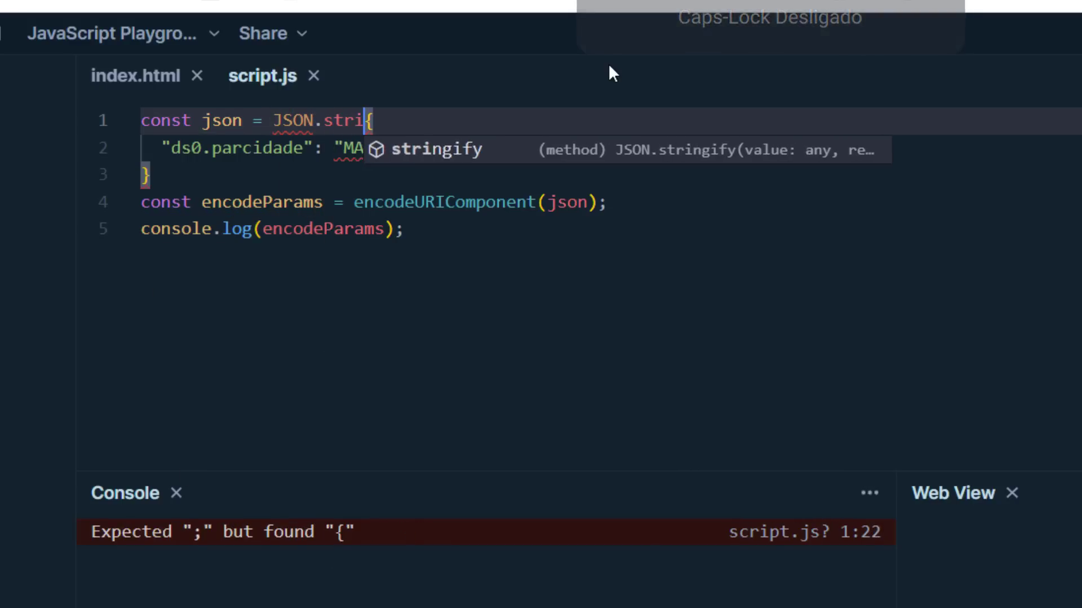
pyautogui.write('(')
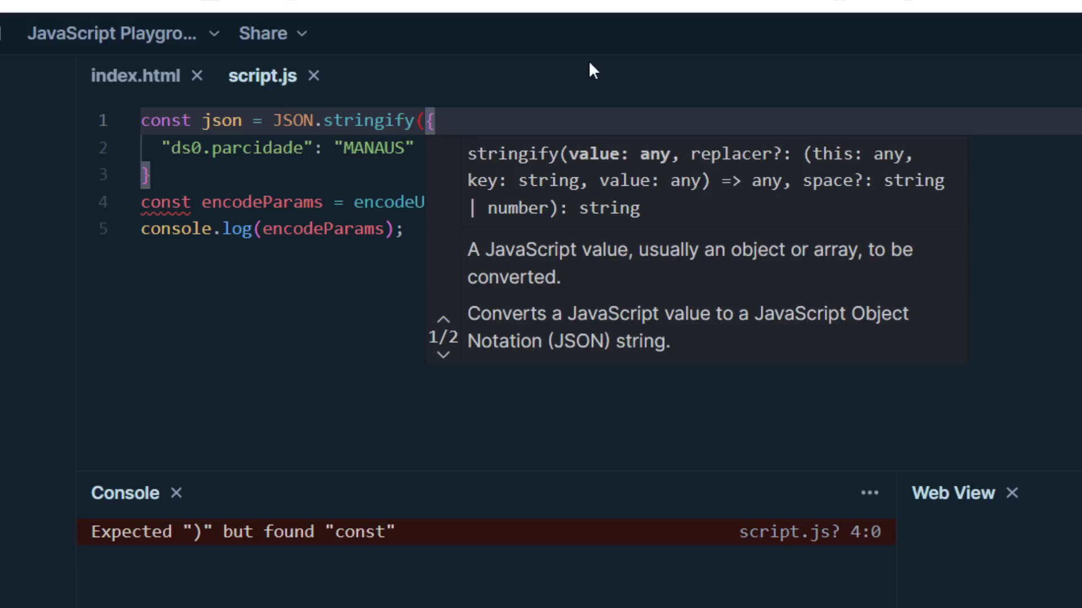
pyautogui.rightClick(300, 163)
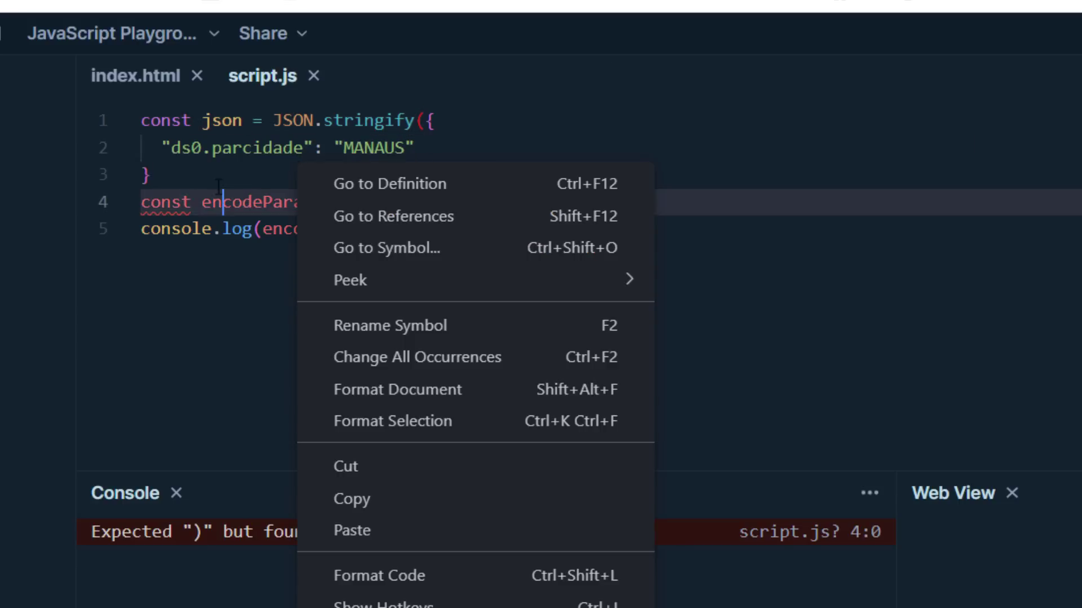
pyautogui.click(177, 177)
pyautogui.write(')')
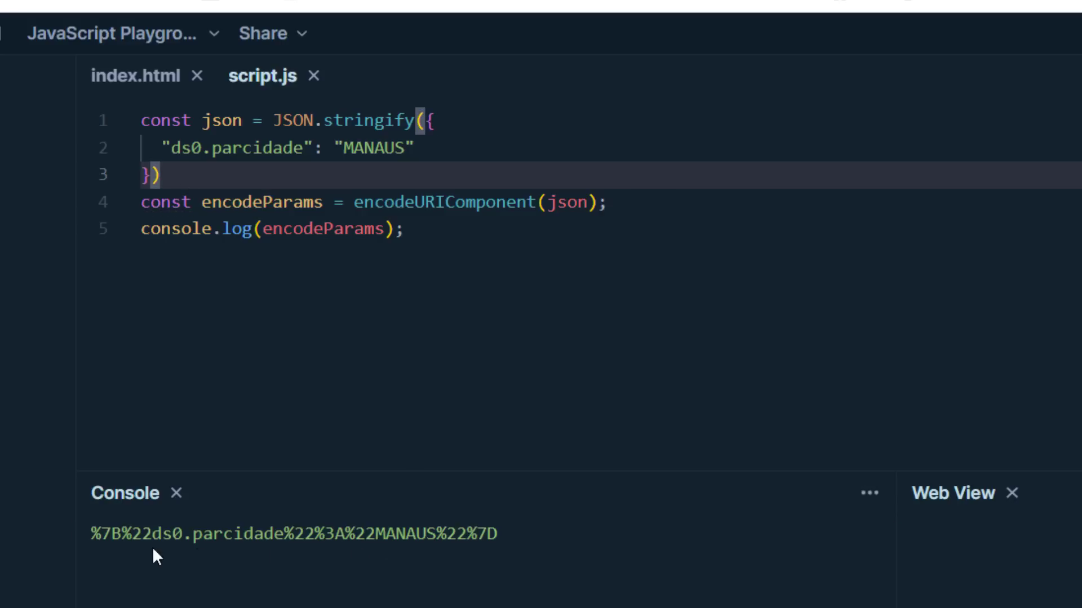
# Examine the encoded parameter string printed in the console.
pyautogui.moveTo(88, 538); pyautogui.dragTo(509, 543)
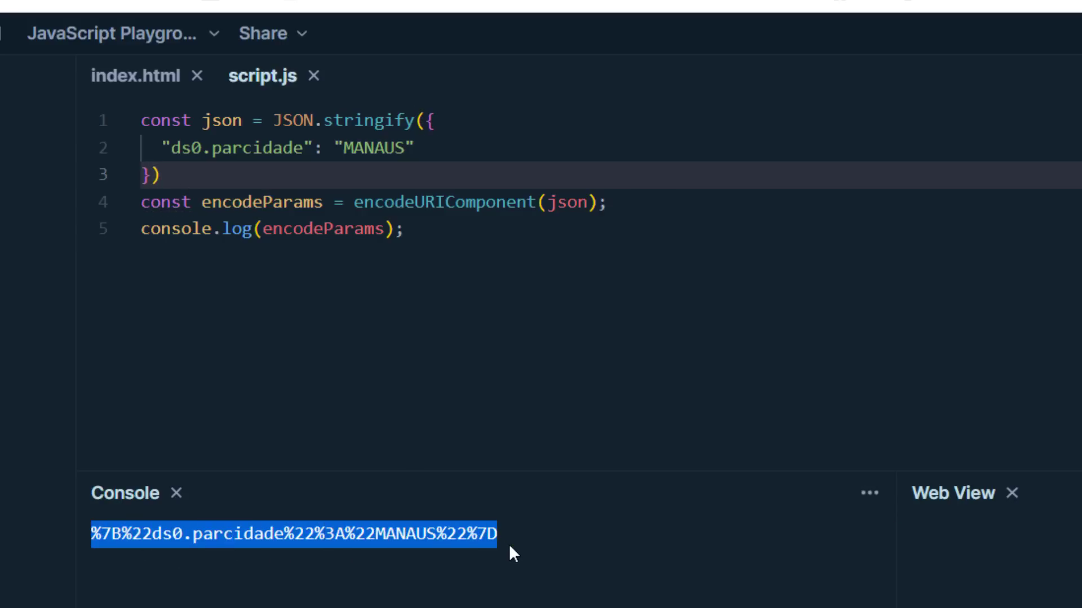
pyautogui.rightClick(231, 97)
pyautogui.click(122, 237)
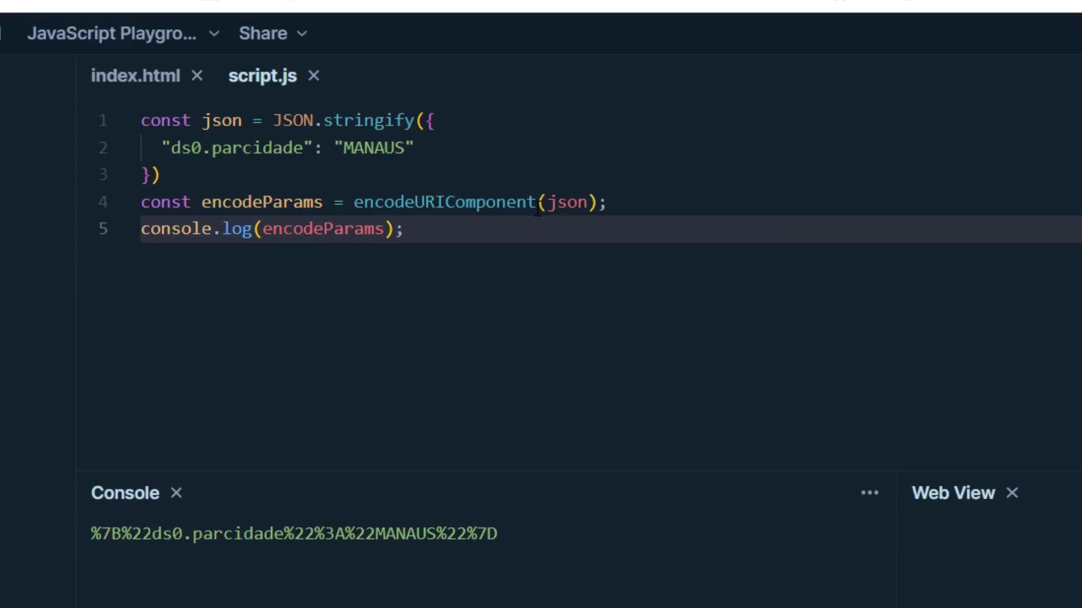
# Switch to the Looker Studio report, put it in view mode and copy its page URL.
pyautogui.moveTo(538, 208)
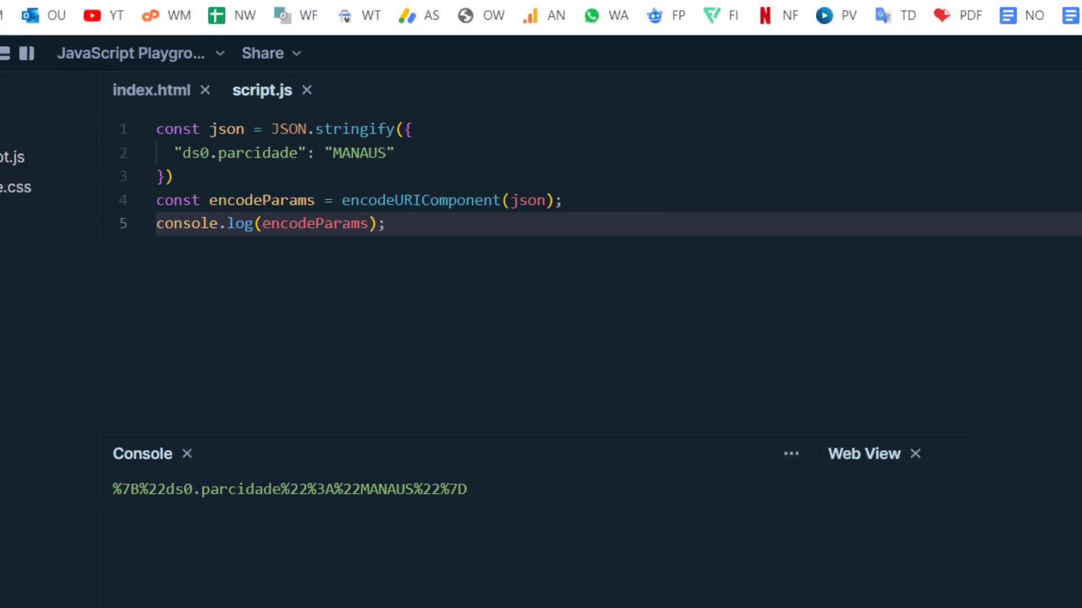
pyautogui.click(448, 12)
pyautogui.click(454, 43)
pyautogui.click(555, 42)
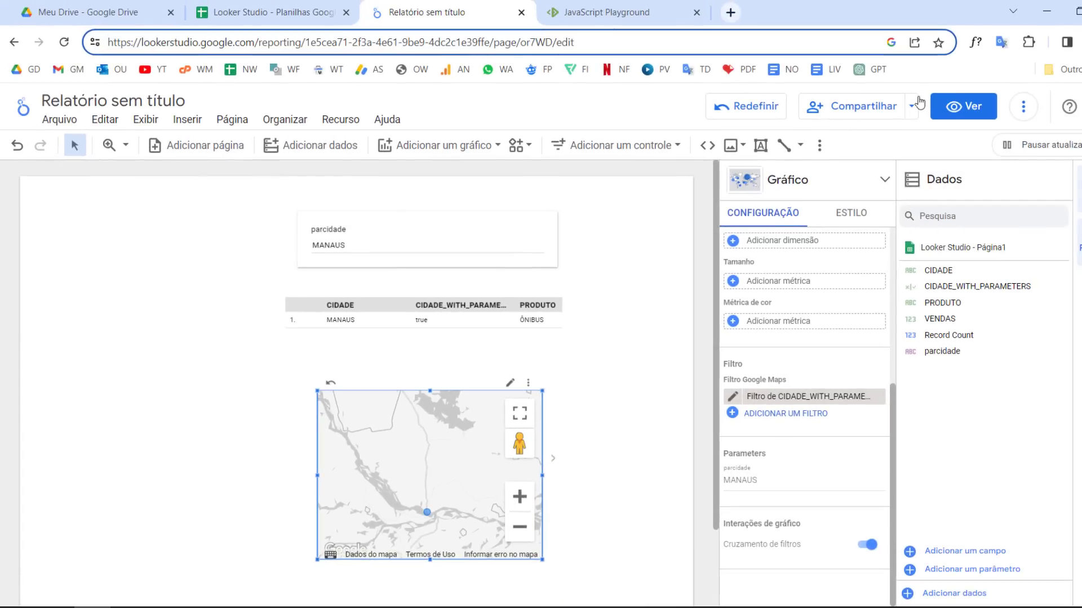
pyautogui.rightClick(957, 111)
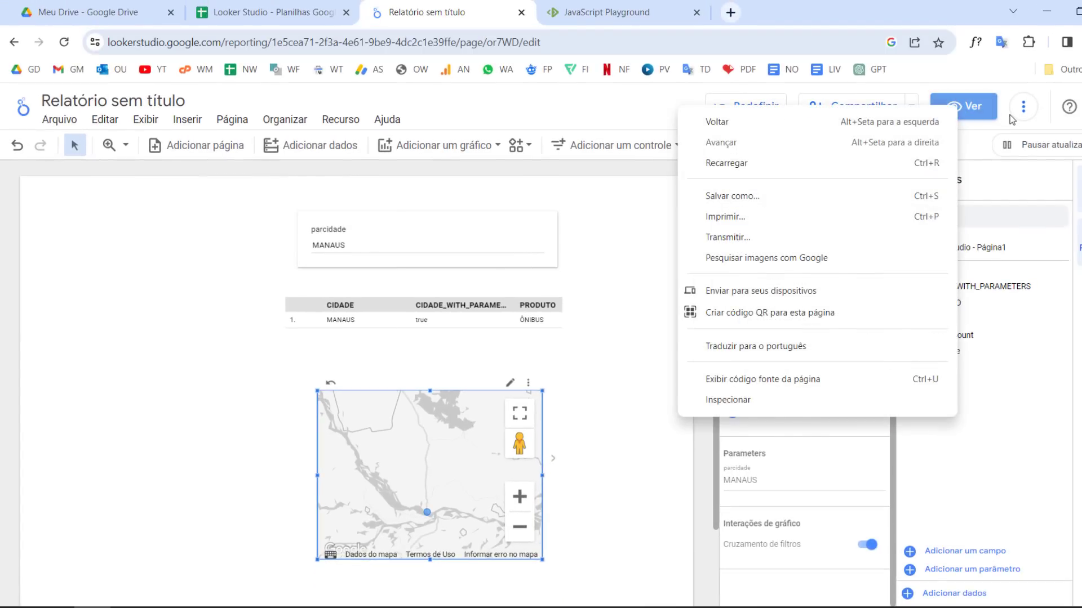
pyautogui.press('Escape')
pyautogui.click(975, 119)
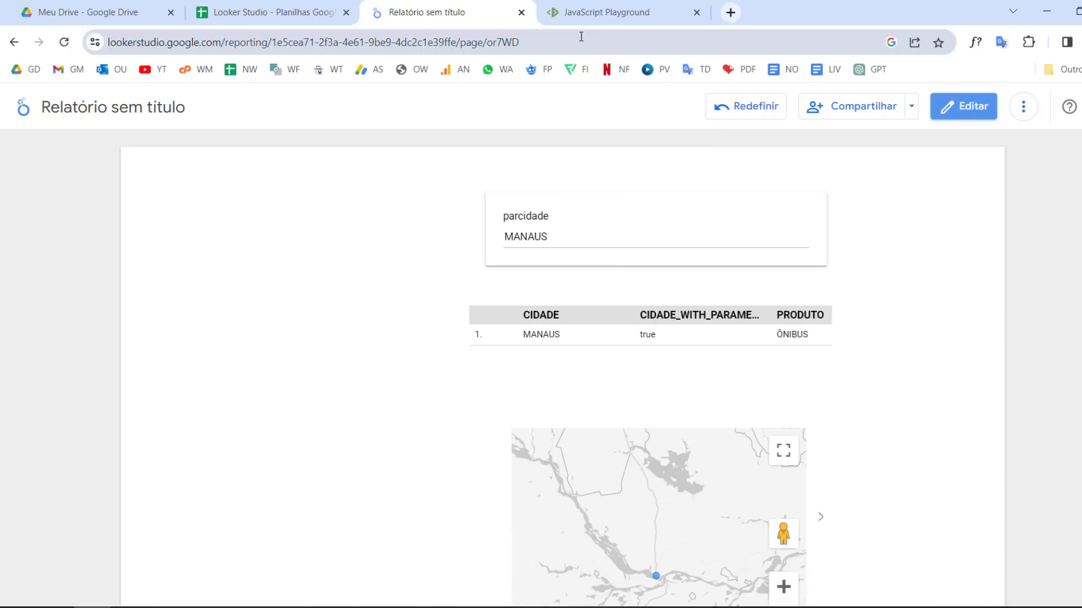
pyautogui.click(581, 37)
pyautogui.hotkey('ctrl', 'c')
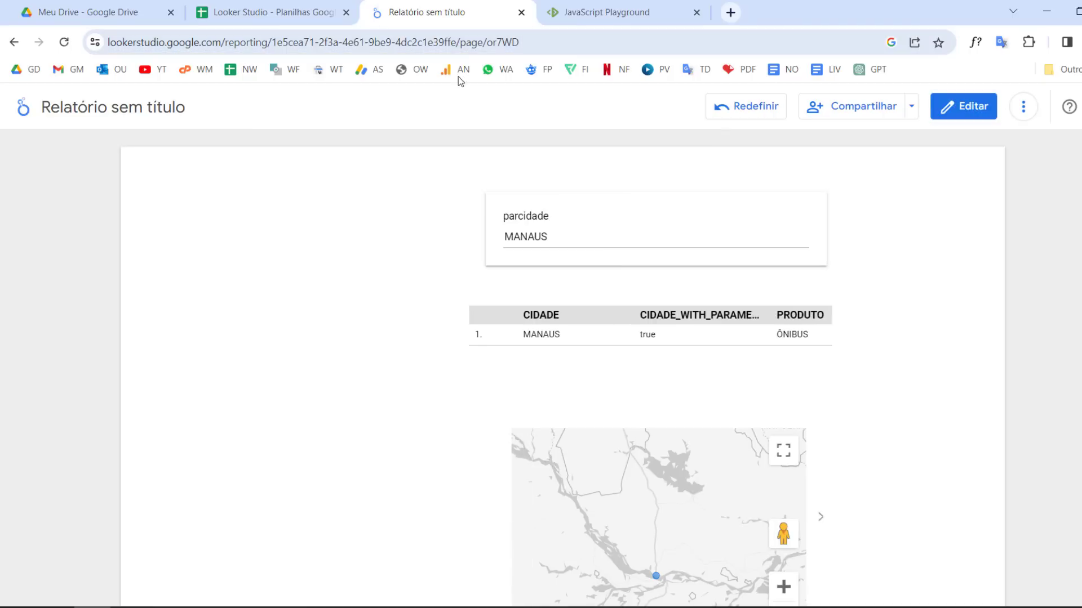
# Back in the JavaScript playground, prefix encodeParams in console.log with the copied report URL string ending in "?params=", joined with +.
pyautogui.hotkey('ctrl', 'Tab')
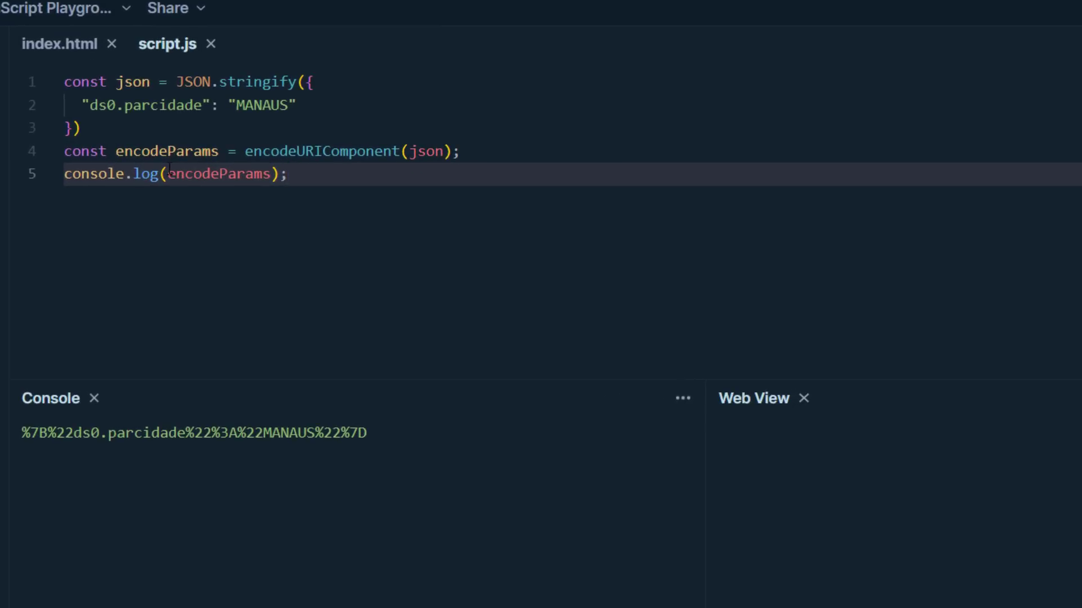
pyautogui.click(242, 204)
pyautogui.write('"')
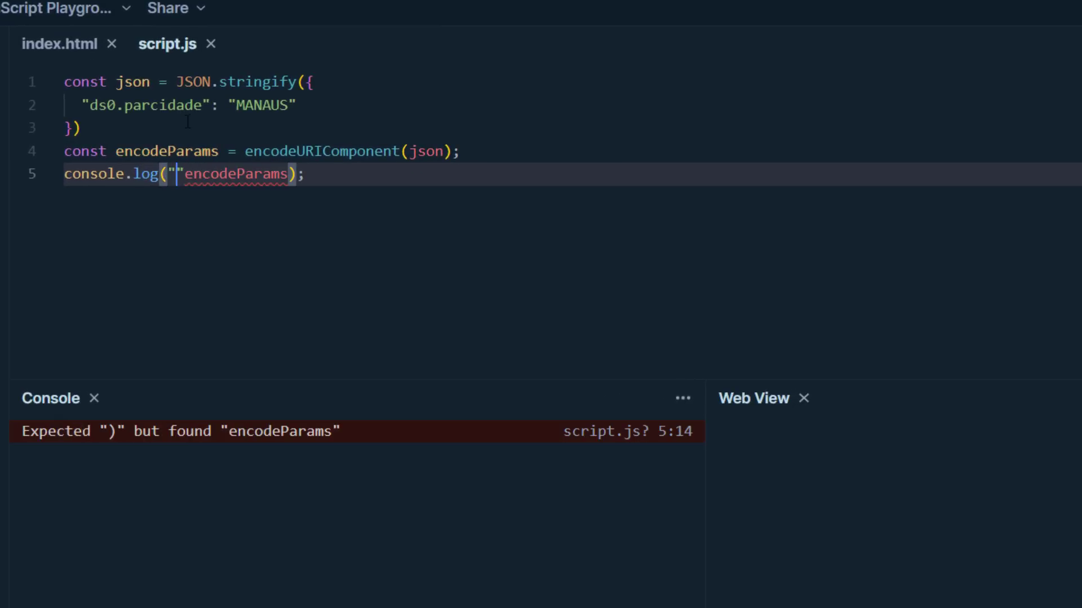
pyautogui.hotkey('ctrl', 'v')
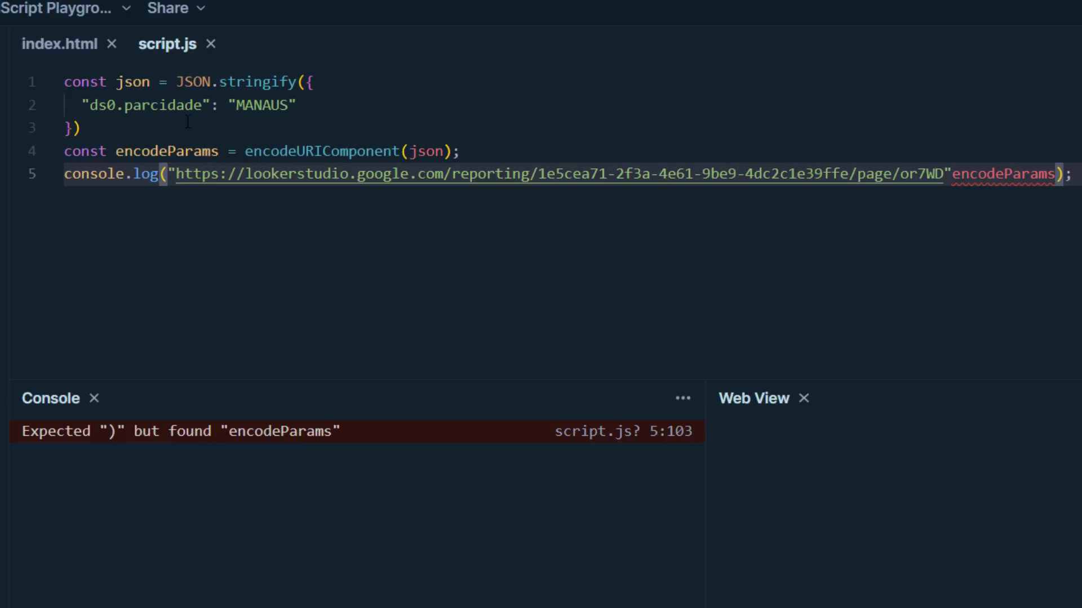
pyautogui.write('?params')
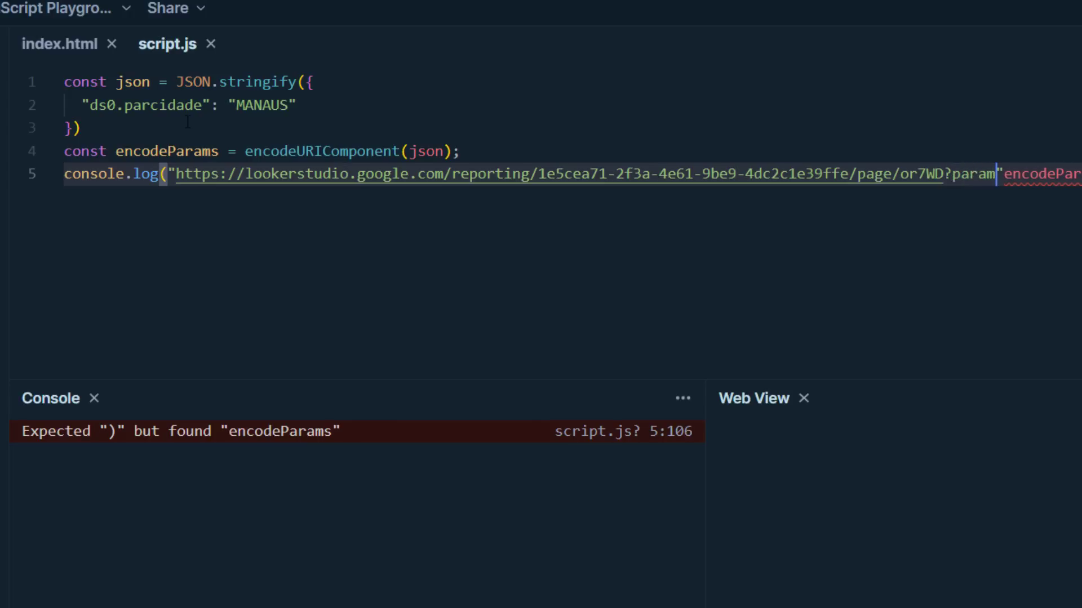
pyautogui.write('="')
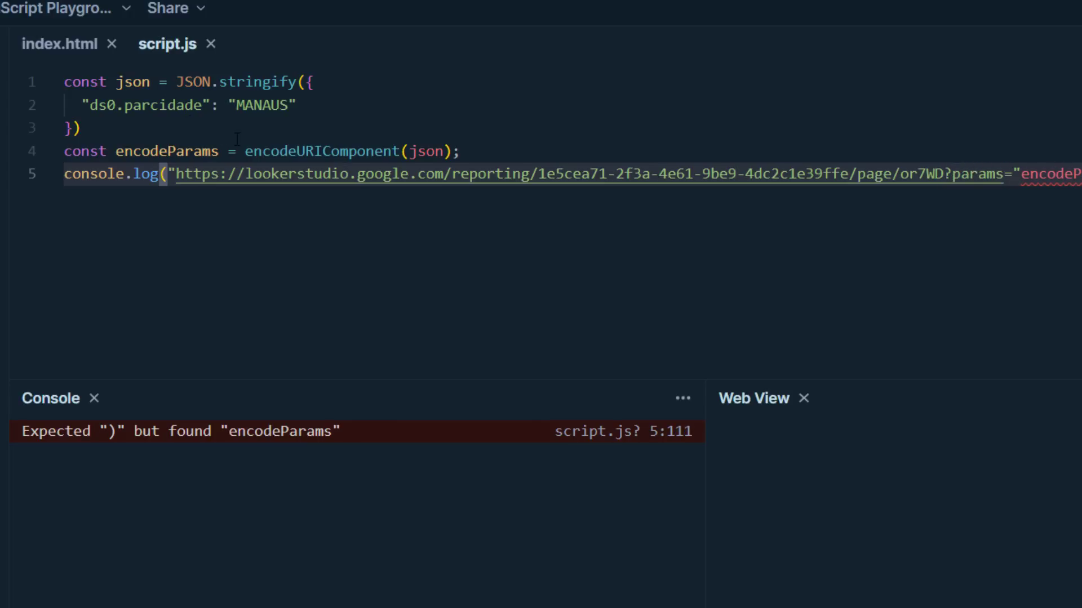
pyautogui.write('+')
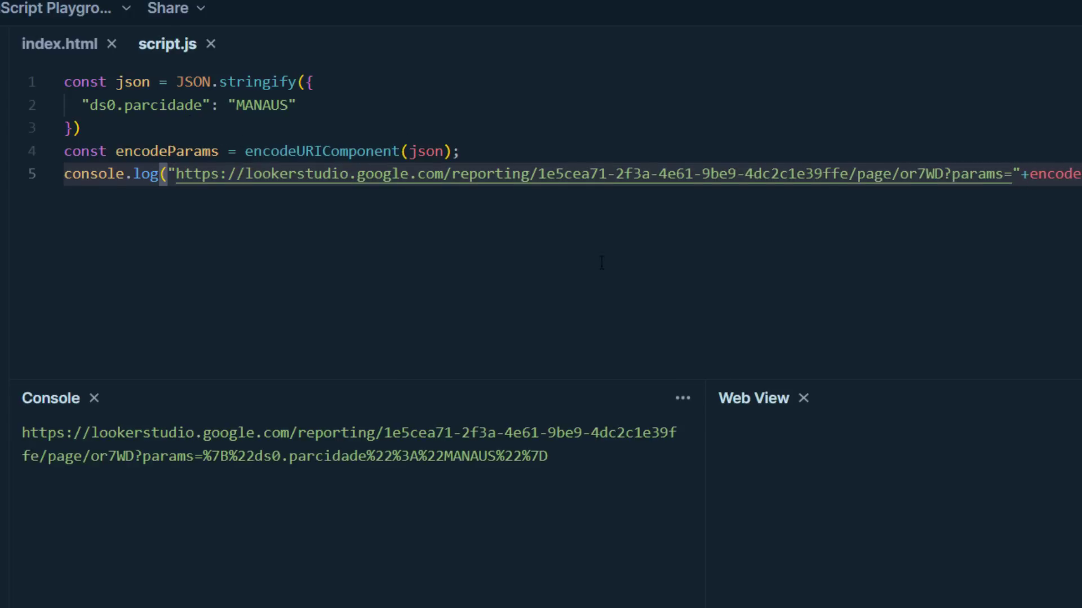
pyautogui.press('End')
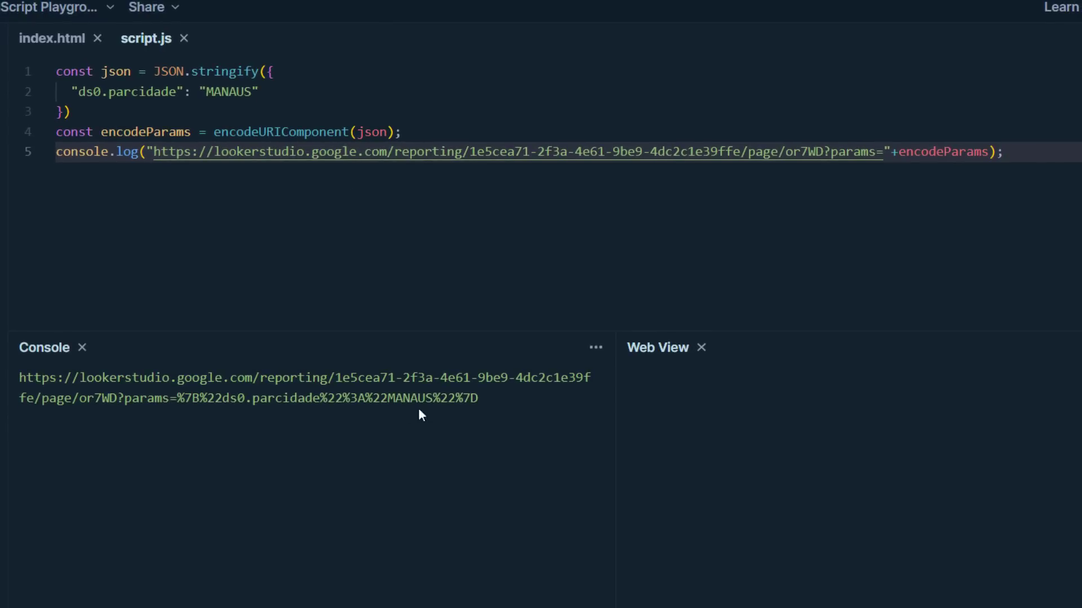
# Copy the generated MANAUS report URL from the console, open it in a new browser tab and check the filtered report.
pyautogui.moveTo(503, 397); pyautogui.dragTo(21, 381)
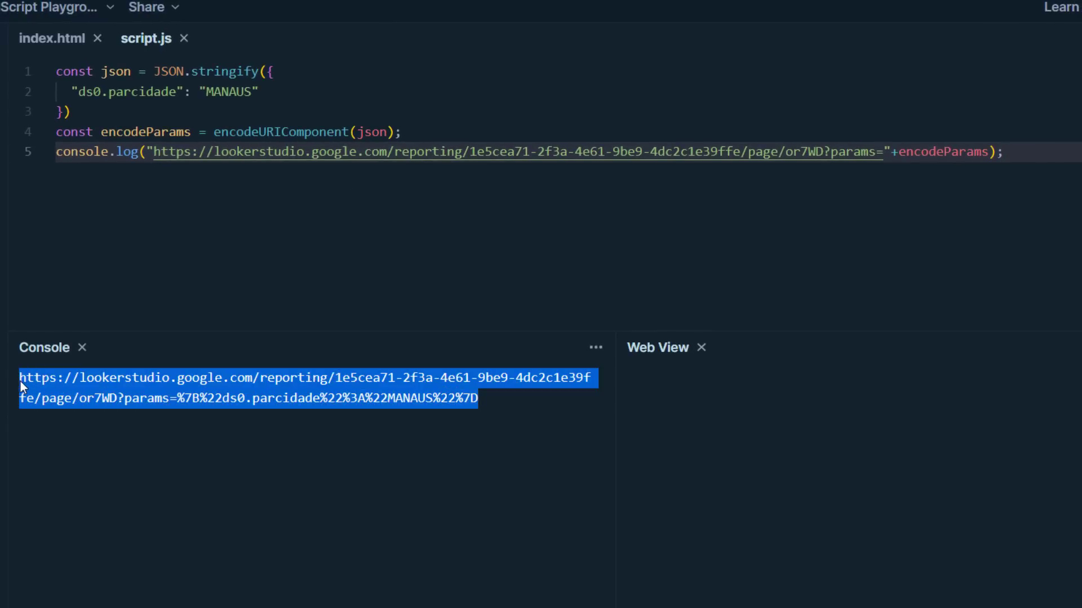
pyautogui.hotkey('ctrl', 'c')
pyautogui.hotkey('ctrl', 't')
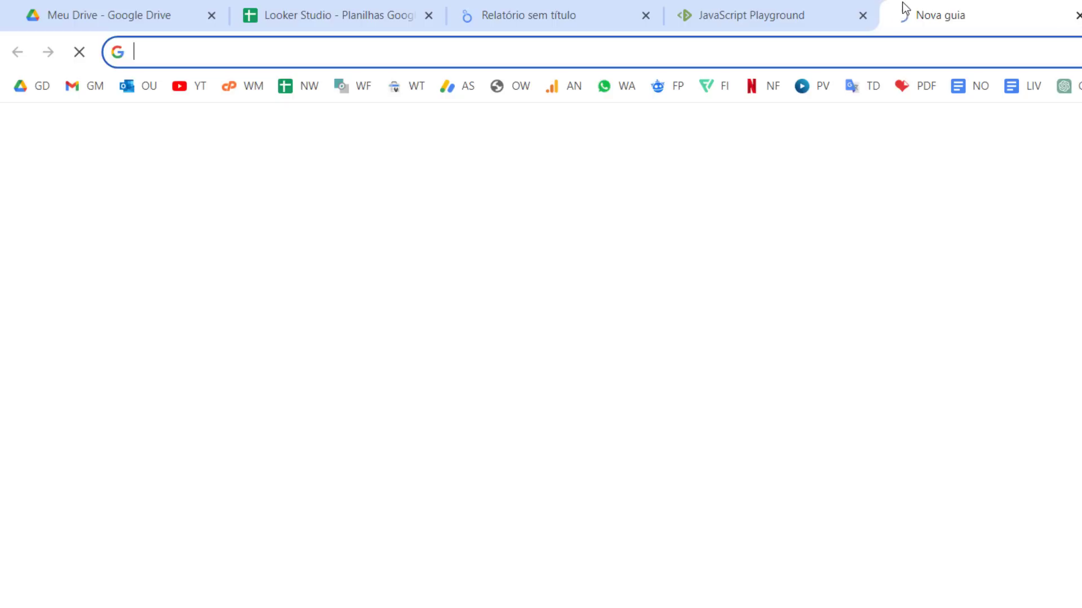
pyautogui.hotkey('ctrl', 'v')
pyautogui.press('Return')
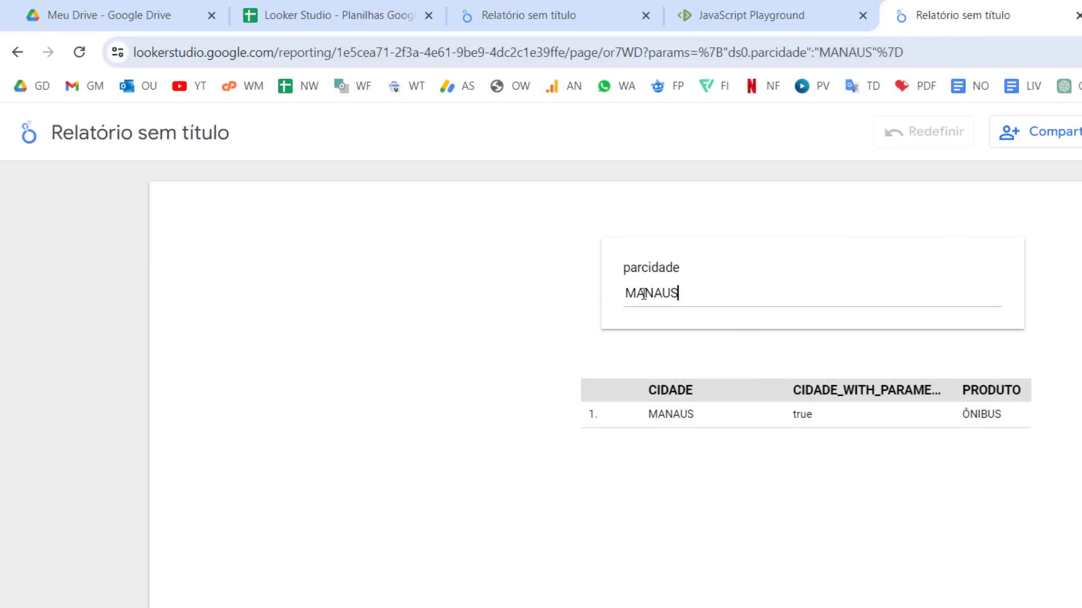
pyautogui.doubleClick(643, 293)
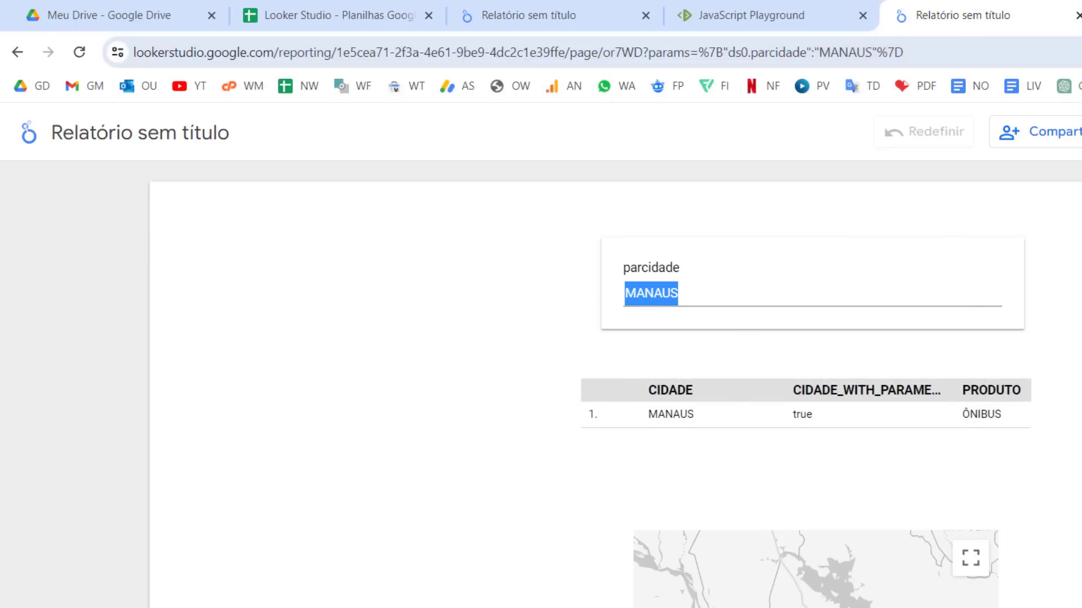
pyautogui.scroll(-5, 918, 456)
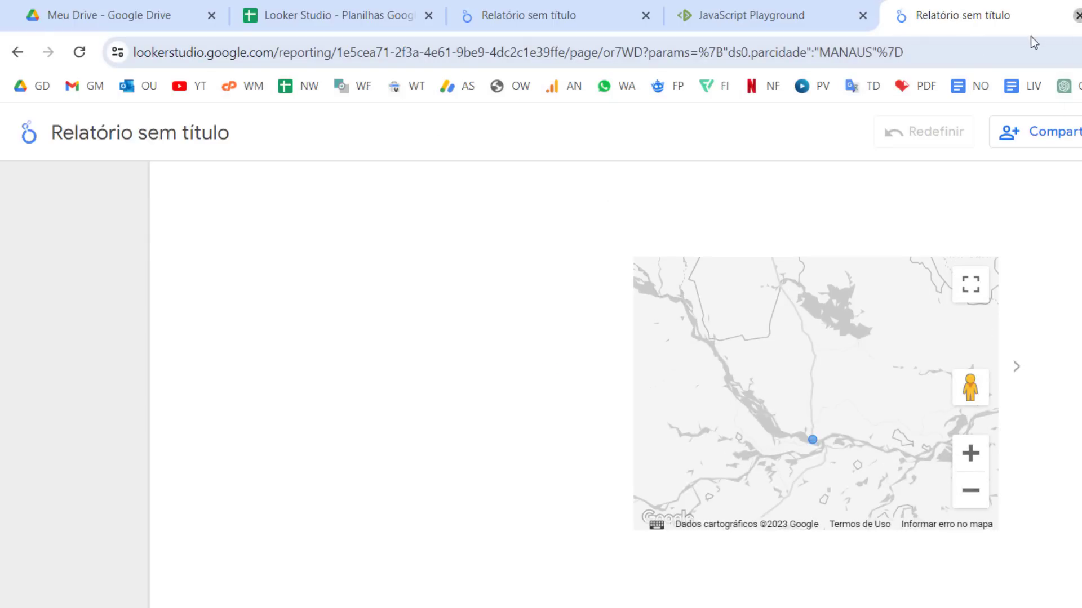
# Close the test report and change the ds0.parcidade value in script.js to "BELO HORIZONTE".
pyautogui.click(1077, 15)
pyautogui.click(397, 204)
pyautogui.doubleClick(398, 204)
pyautogui.press('capslock')
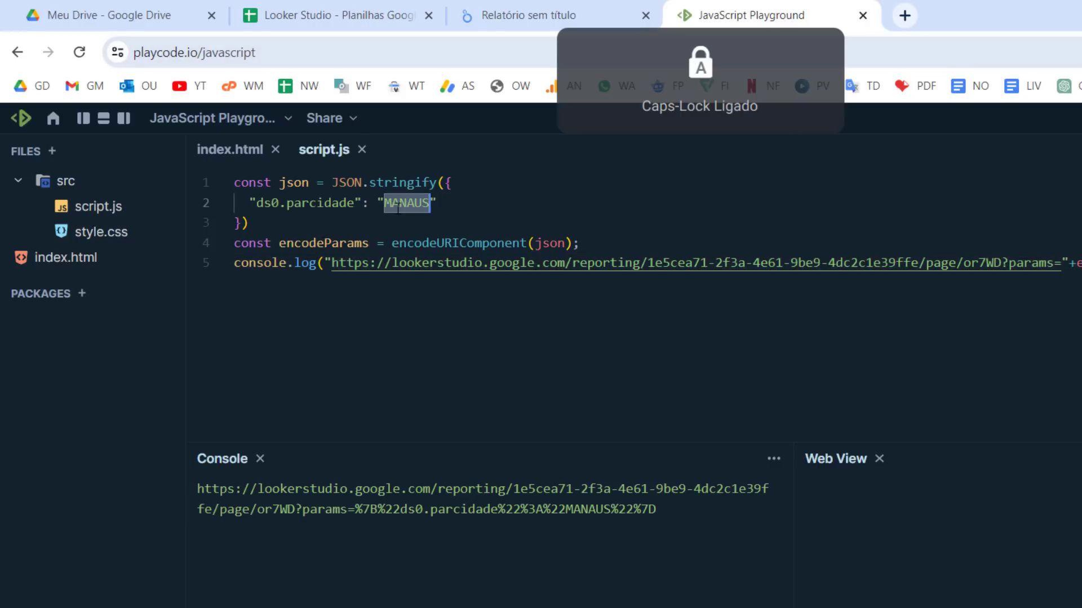
pyautogui.write('BELO HORIZONTE')
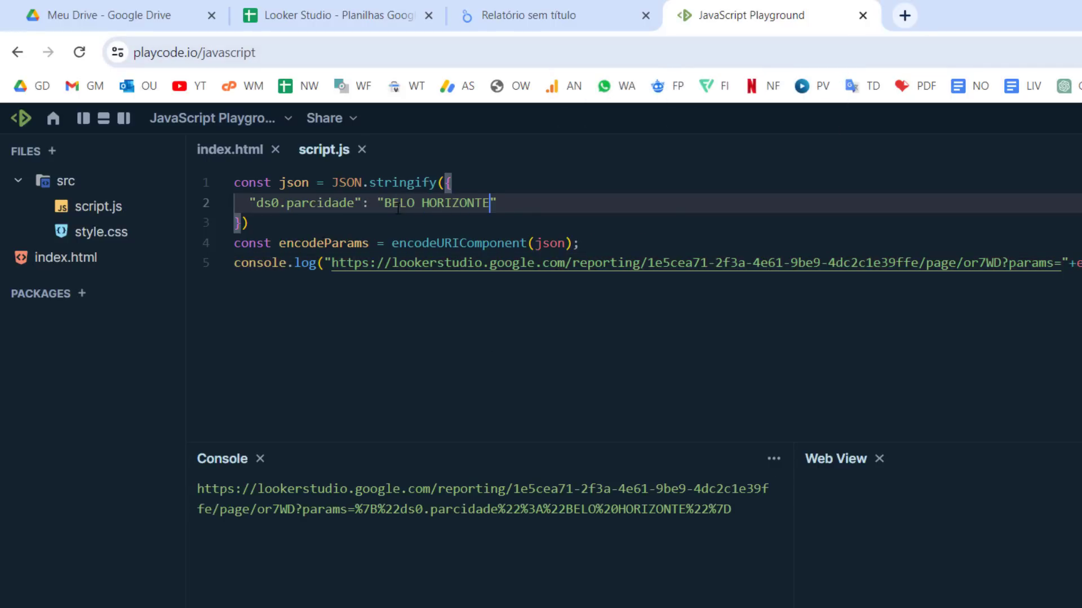
pyautogui.press('capslock')
# Copy the BELO HORIZONTE report URL from the console and open it in a new browser tab.
pyautogui.moveTo(739, 515); pyautogui.dragTo(197, 484)
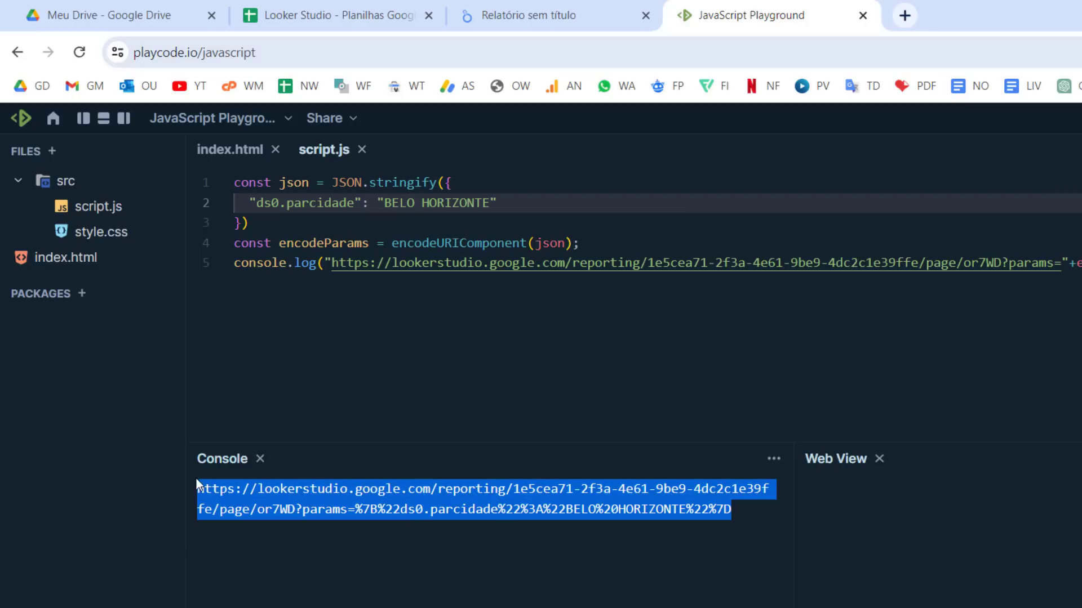
pyautogui.click(904, 12)
pyautogui.hotkey('ctrl', 'v')
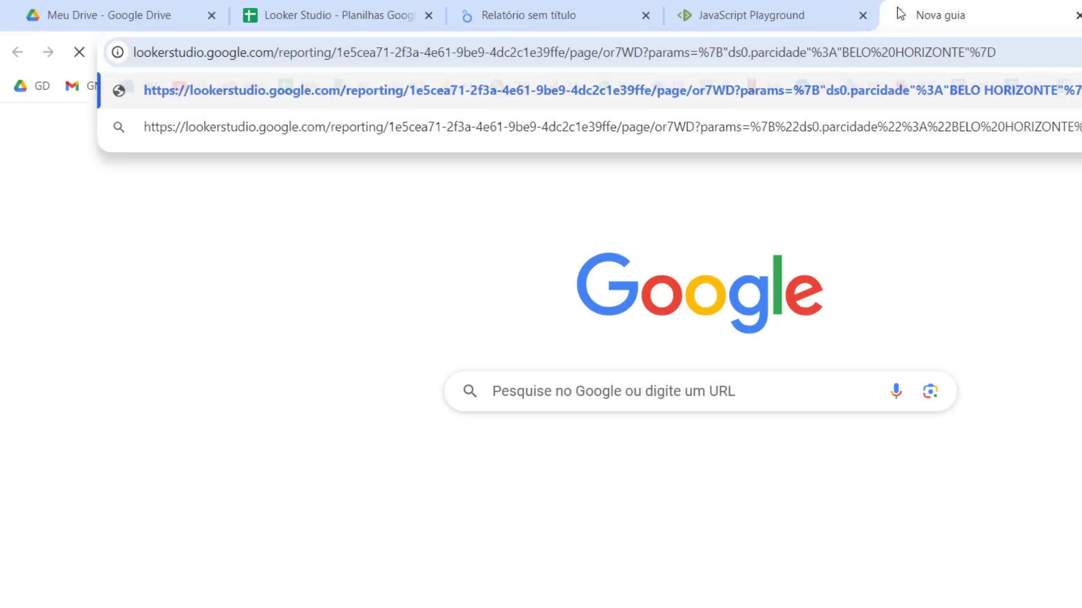
pyautogui.press('Return')
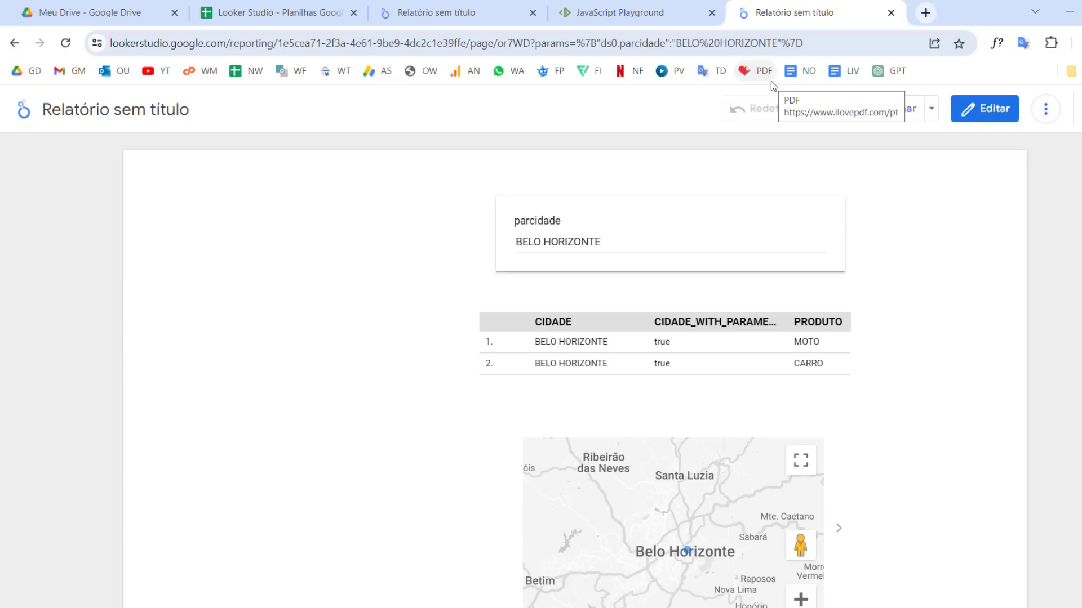
pyautogui.click(535, 42)
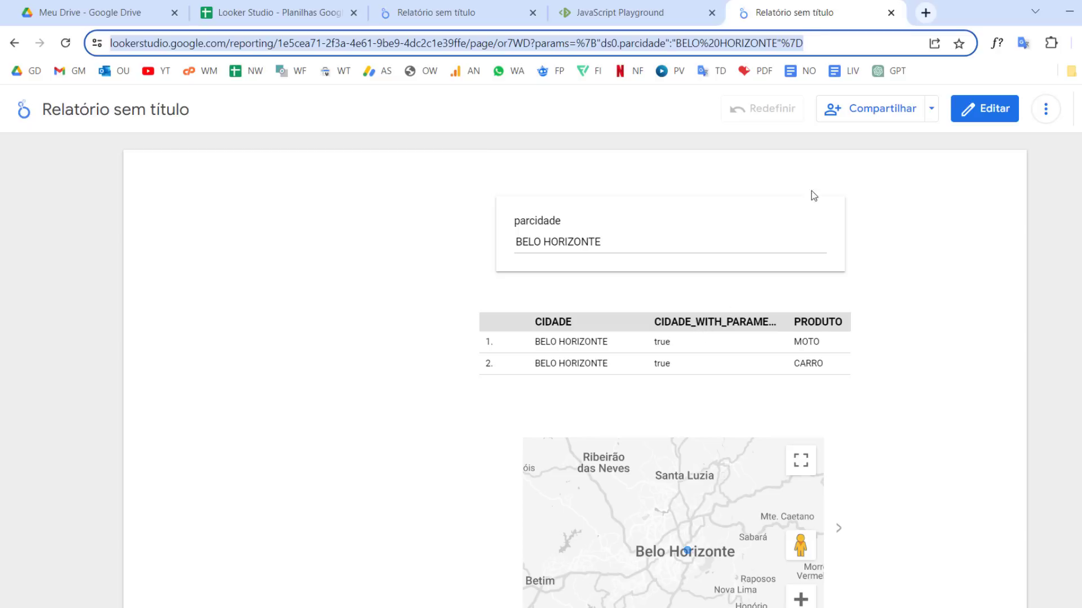
# Put the report in edit mode and remove the CIDADE_WITH_PARAMETERS dimension from the table.
pyautogui.click(988, 111)
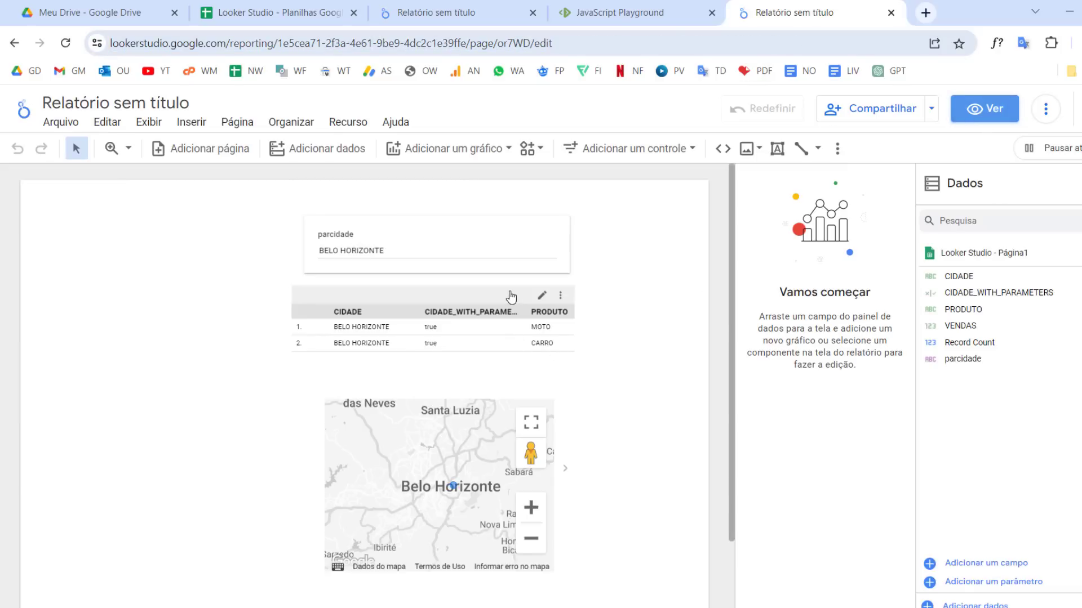
pyautogui.click(511, 296)
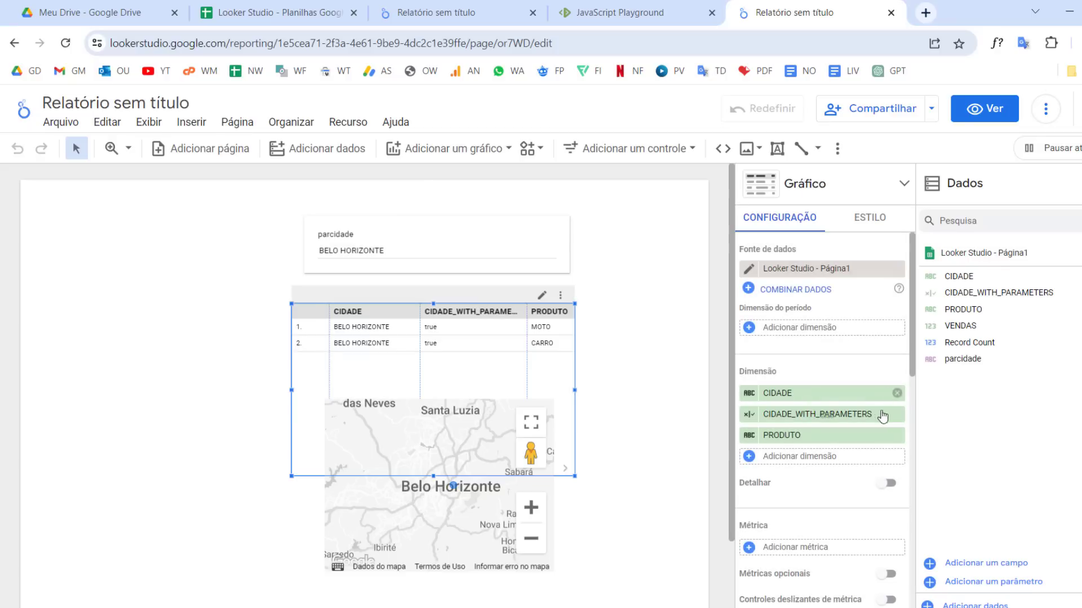
pyautogui.click(896, 414)
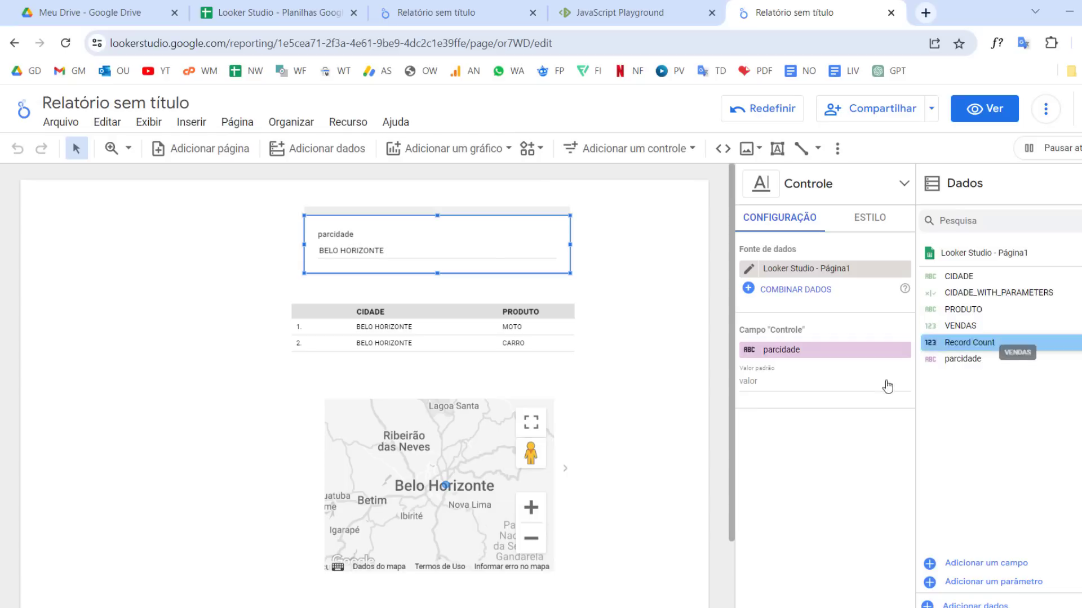
# Reselect the table and examine the filter applied in its setup.
pyautogui.click(475, 315)
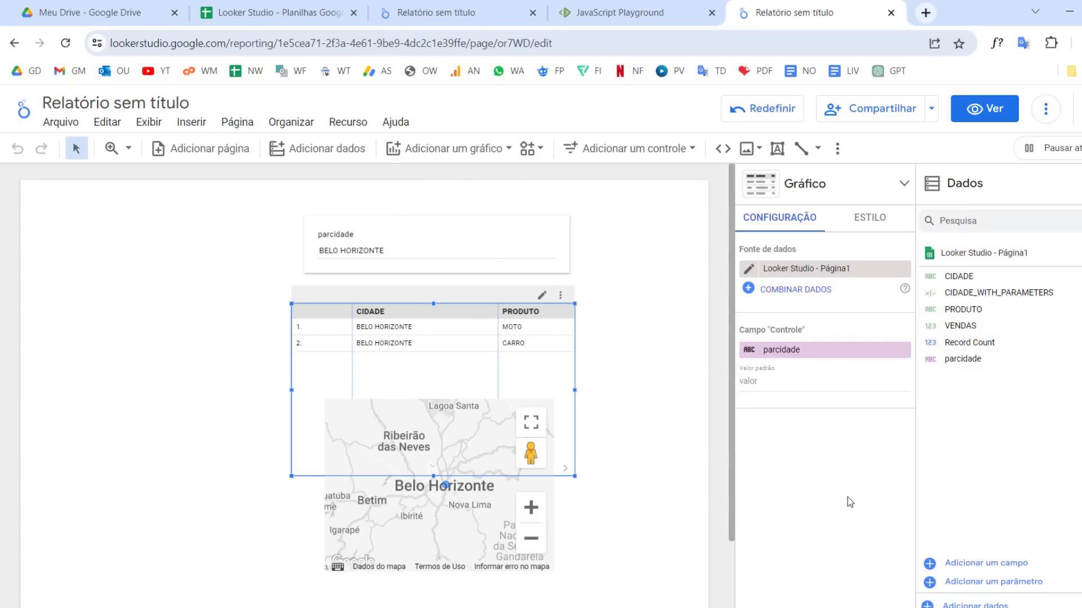
pyautogui.scroll(-10, 866, 477)
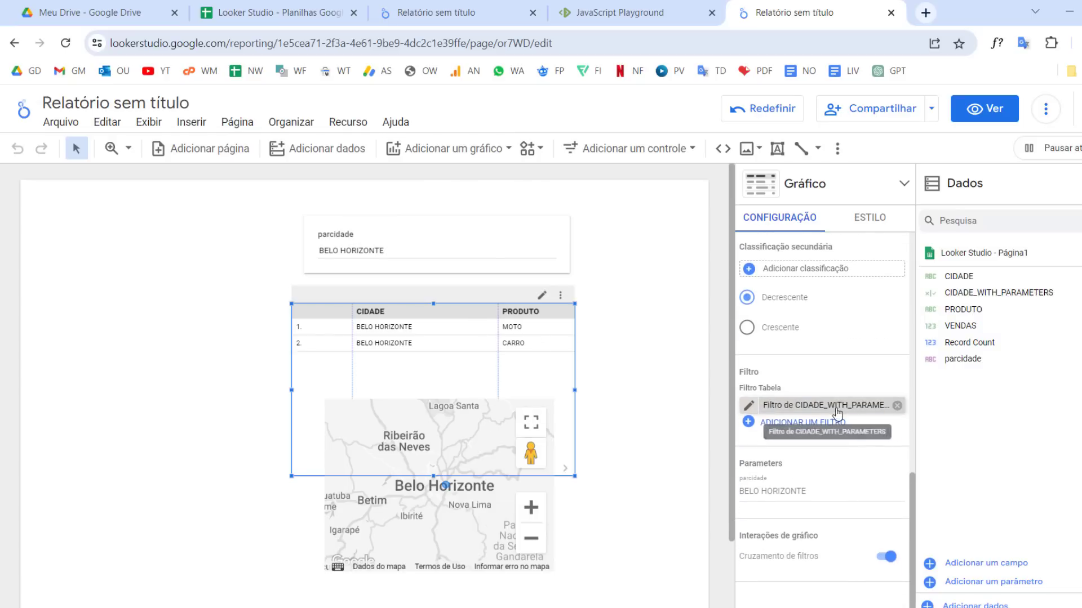